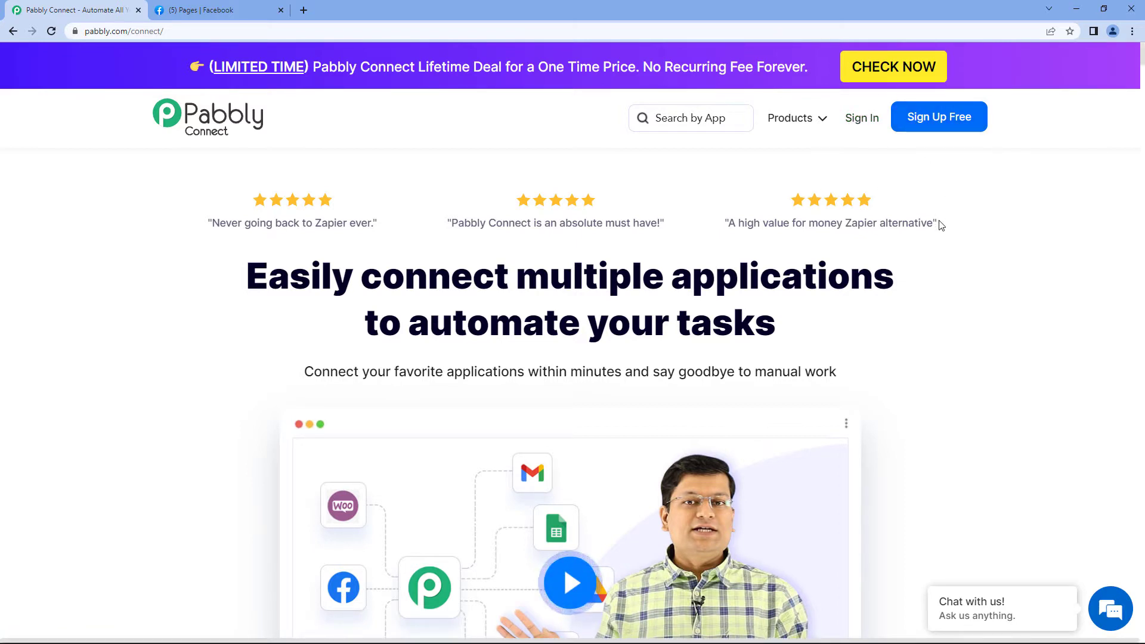
# Sign in, open Pabbly Connect, and create the workflow 'Facebook Lead Ads to Gmail'
pyautogui.click(858, 122)
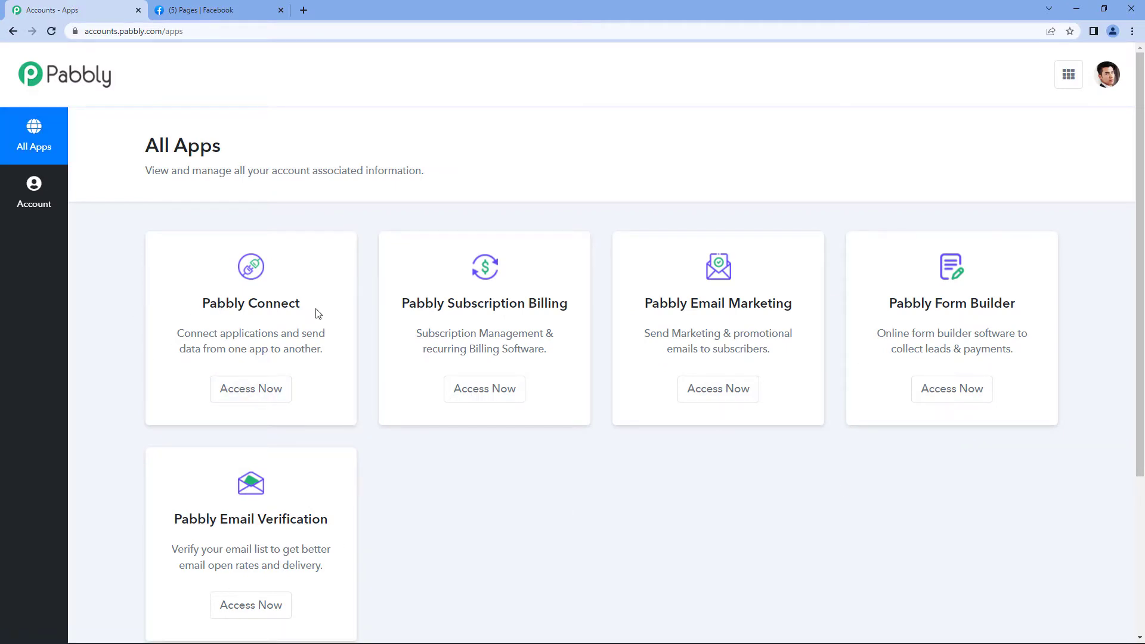
pyautogui.click(269, 389)
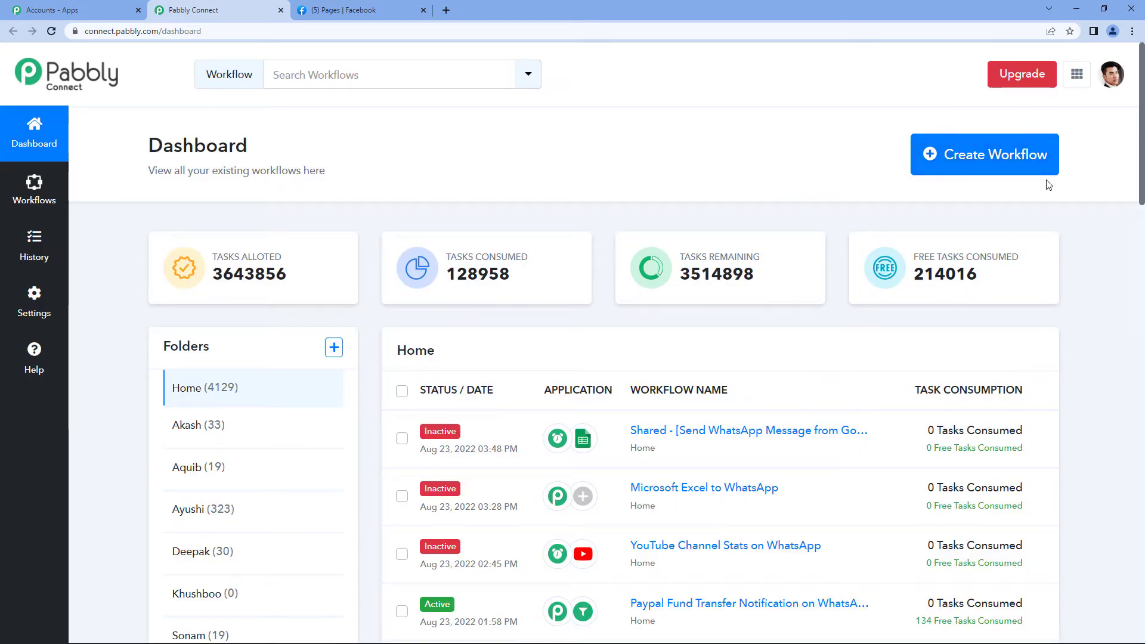
pyautogui.click(1014, 162)
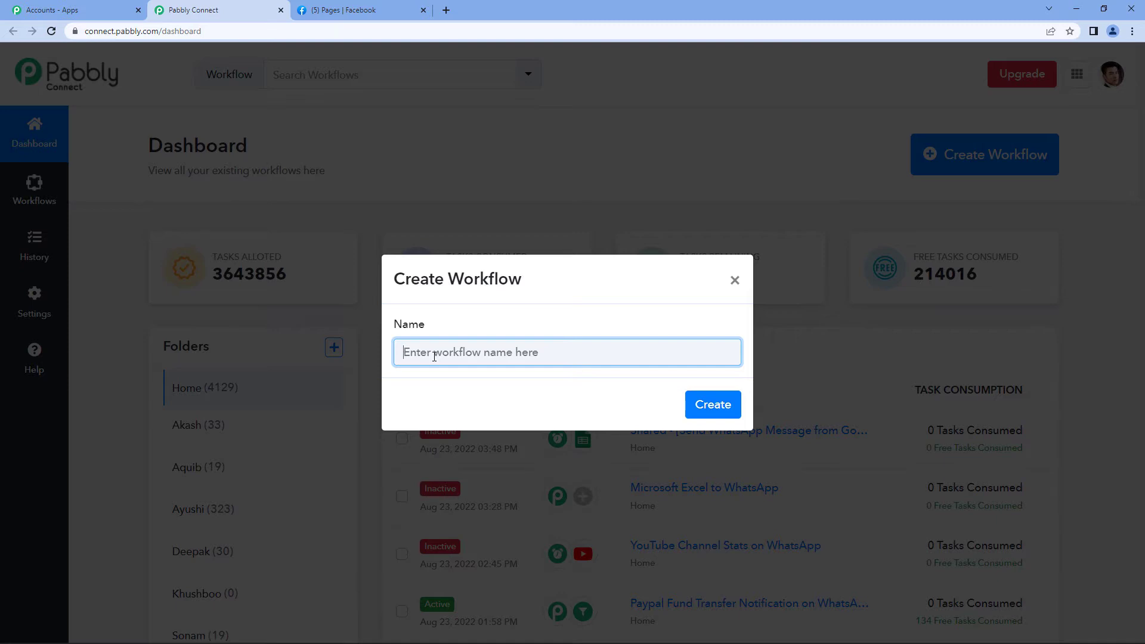
pyautogui.write('Facebook Lead A')
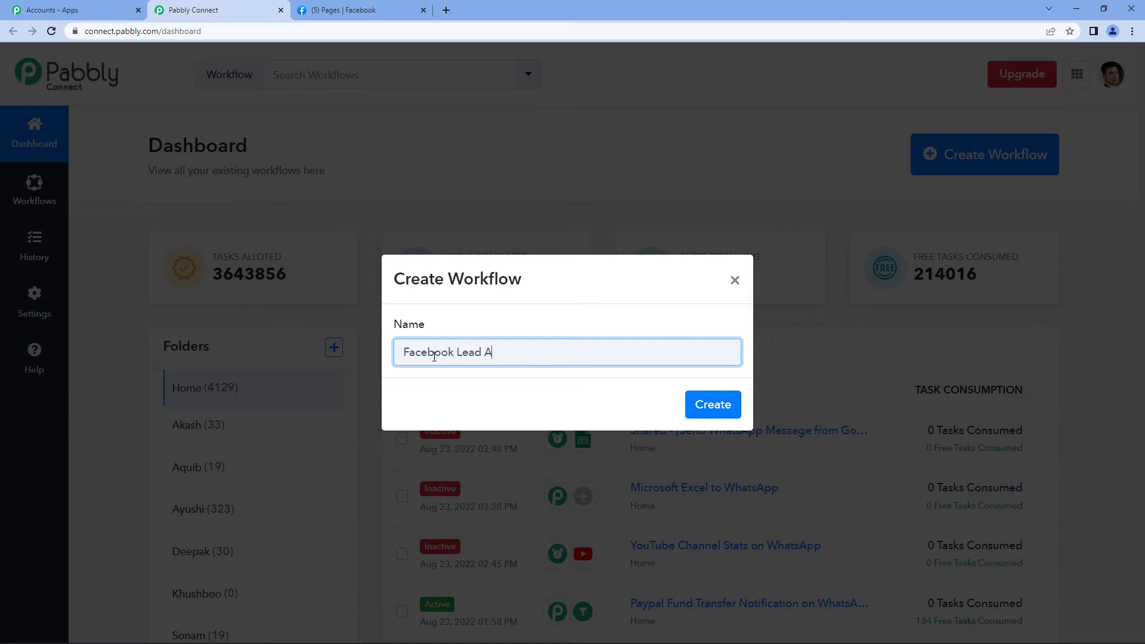
pyautogui.write('ds to Gmail')
pyautogui.click(729, 405)
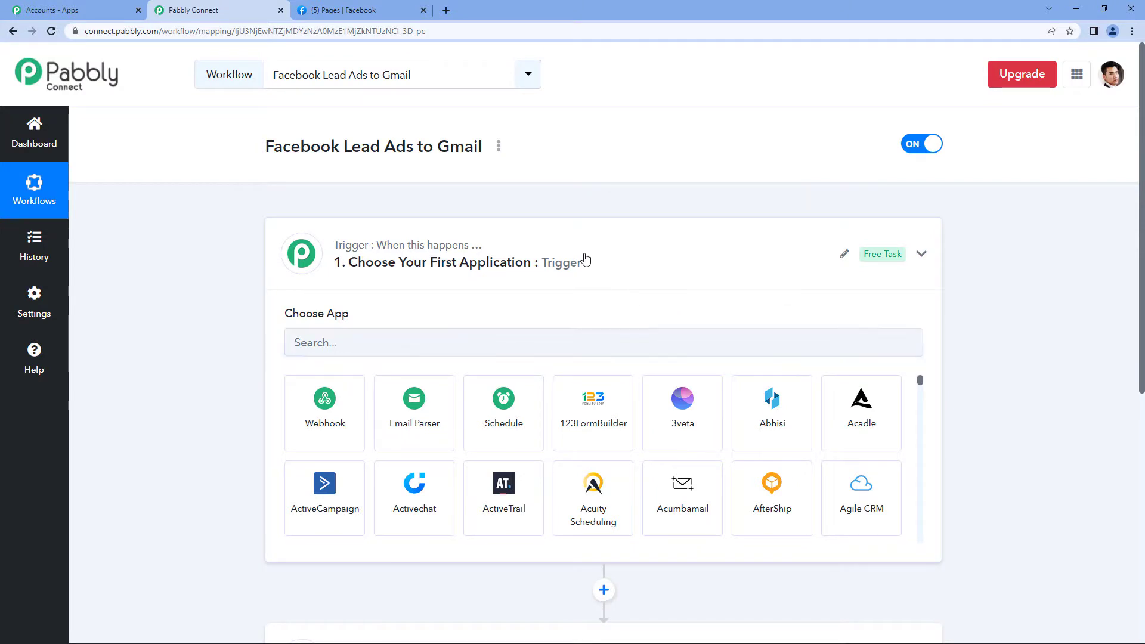
pyautogui.click(584, 259)
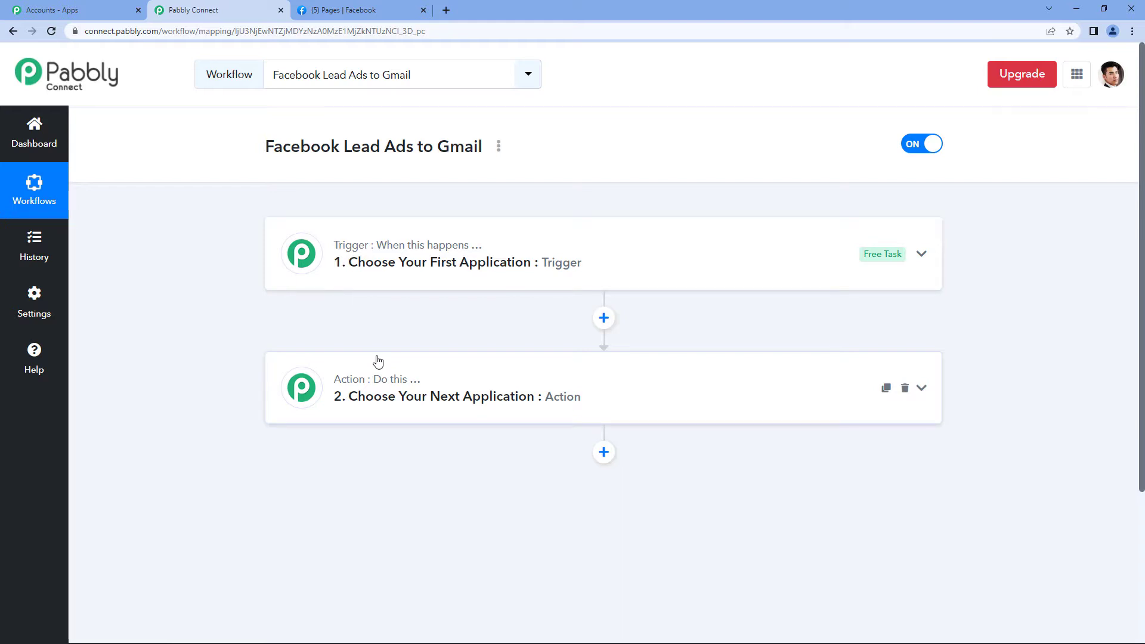
# Search 'face' to pick Facebook Lead Ads as the trigger app with the New Lead (Instant) event
pyautogui.click(384, 263)
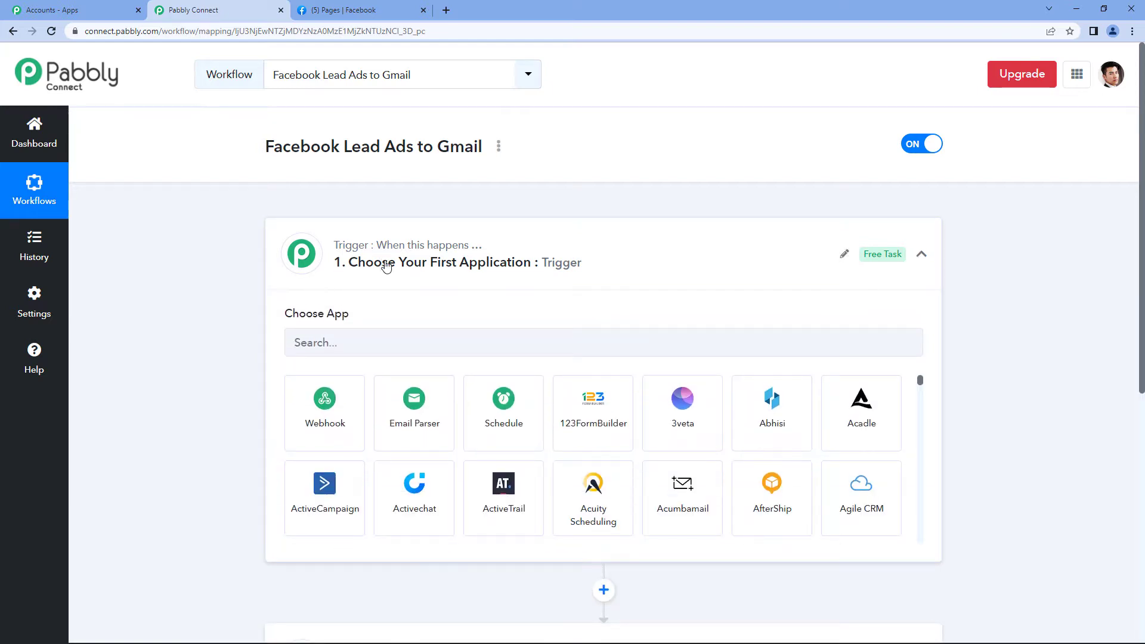
pyautogui.click(406, 339)
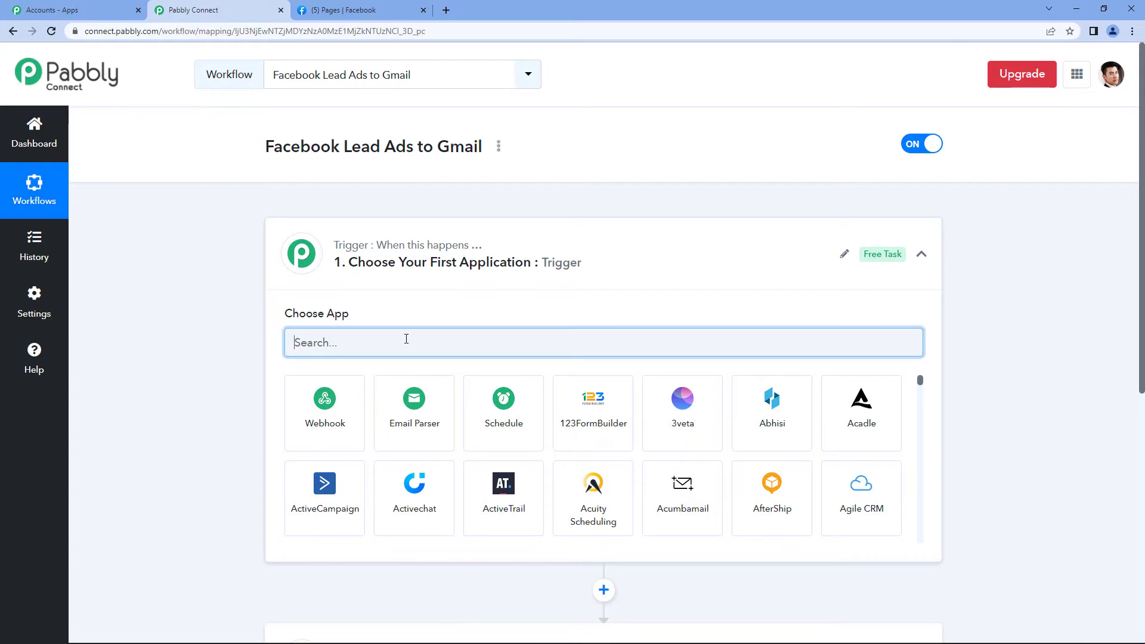
pyautogui.write('face')
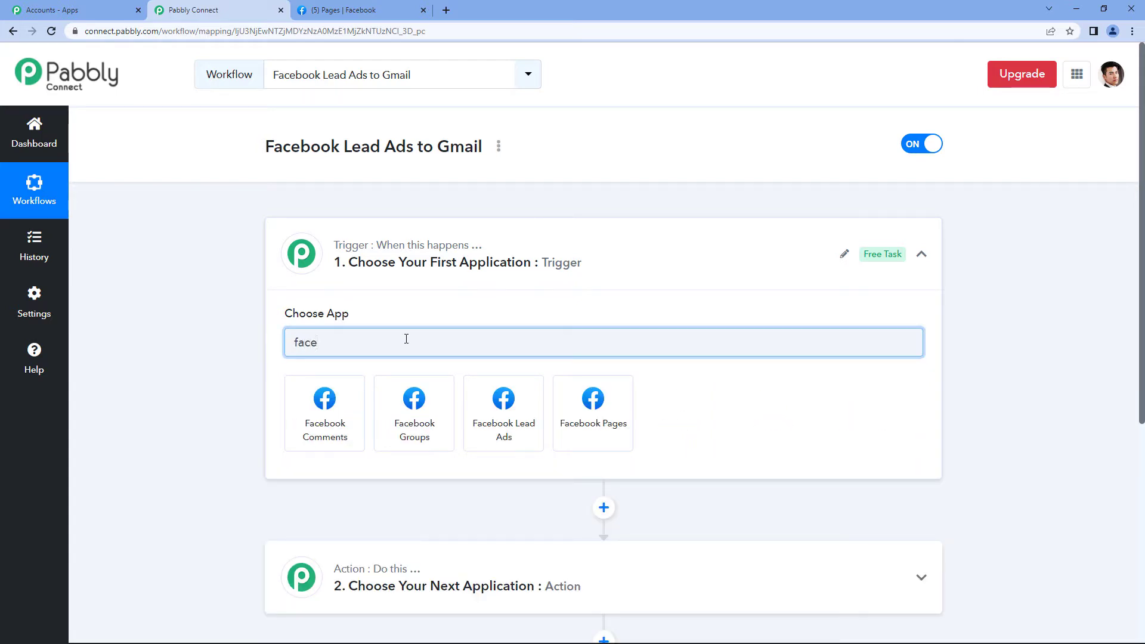
pyautogui.click(500, 410)
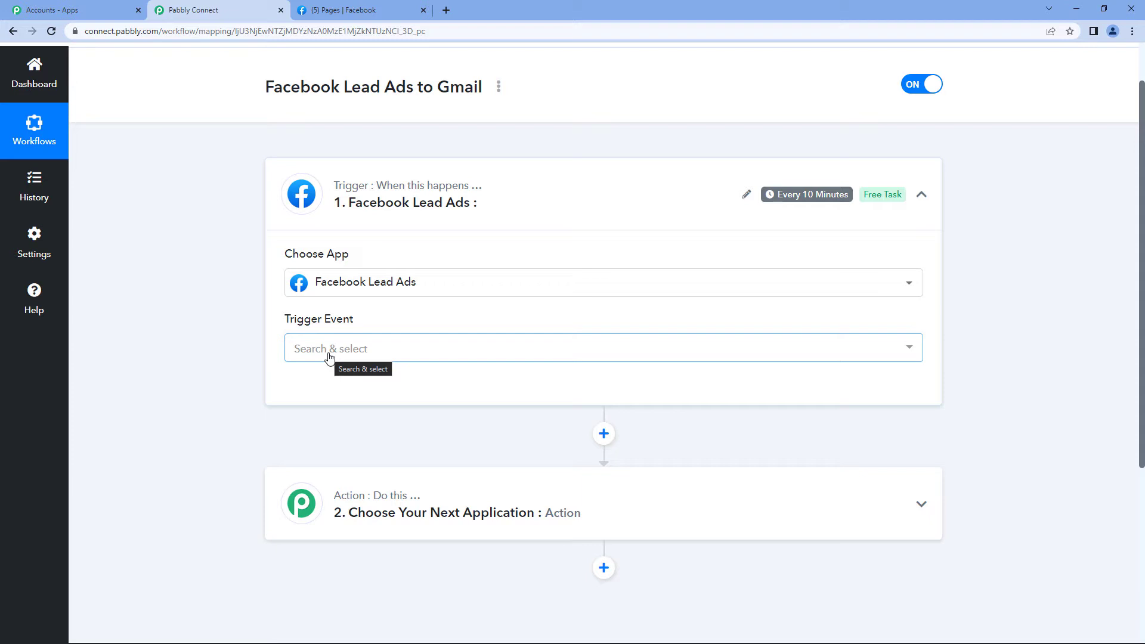
pyautogui.click(330, 357)
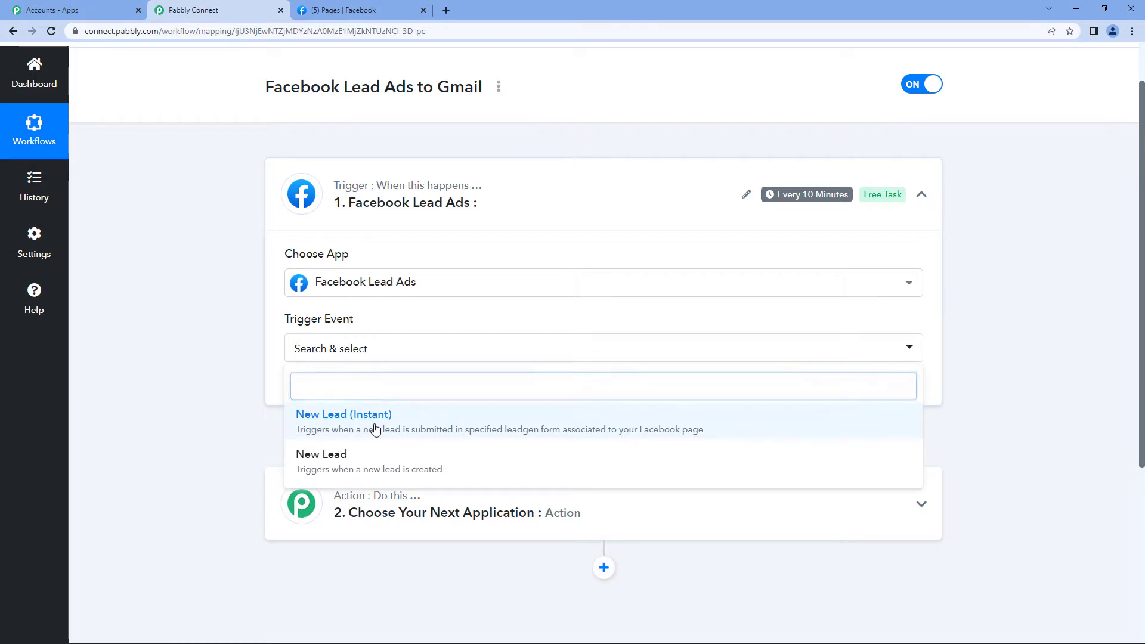
pyautogui.click(375, 430)
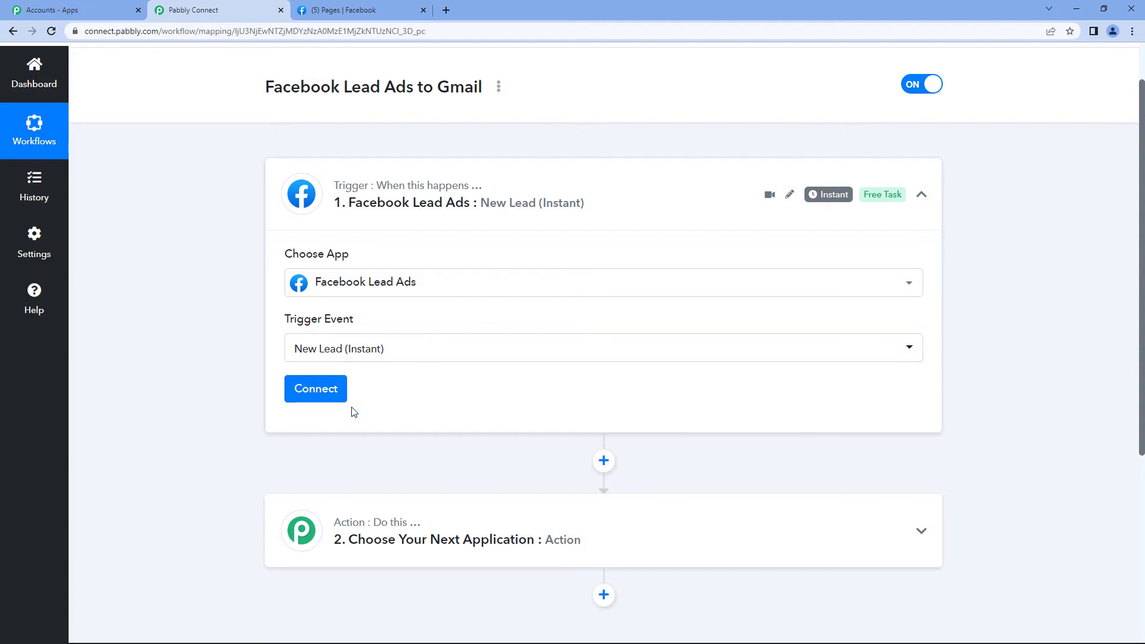
pyautogui.click(309, 398)
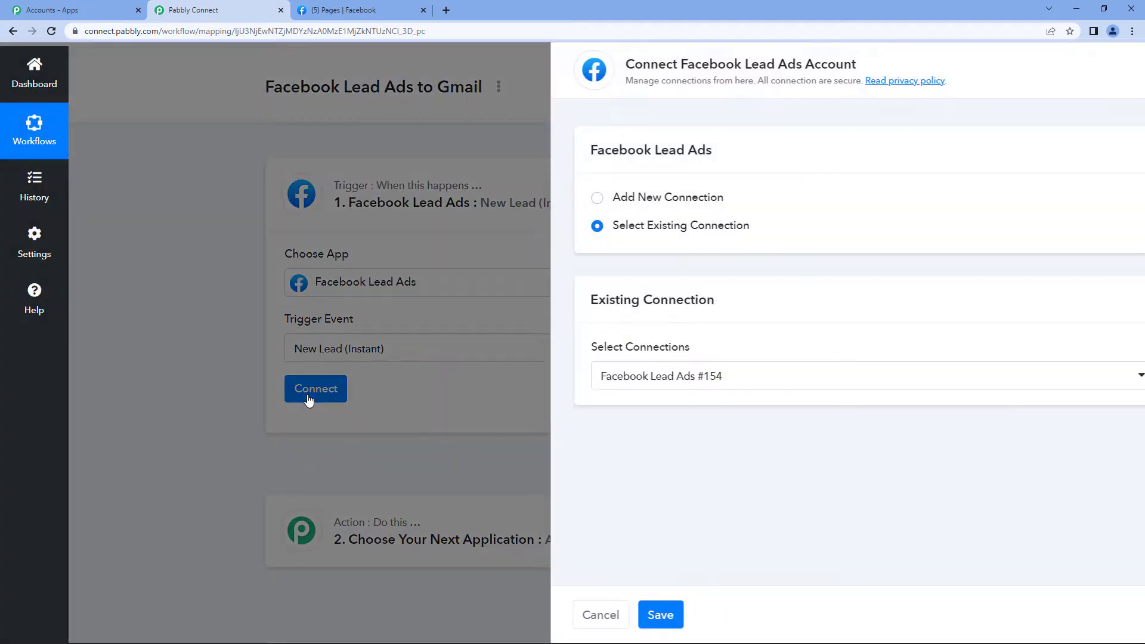
# Add a new Facebook Lead Ads connection and confirm the successful authorization
pyautogui.click(562, 197)
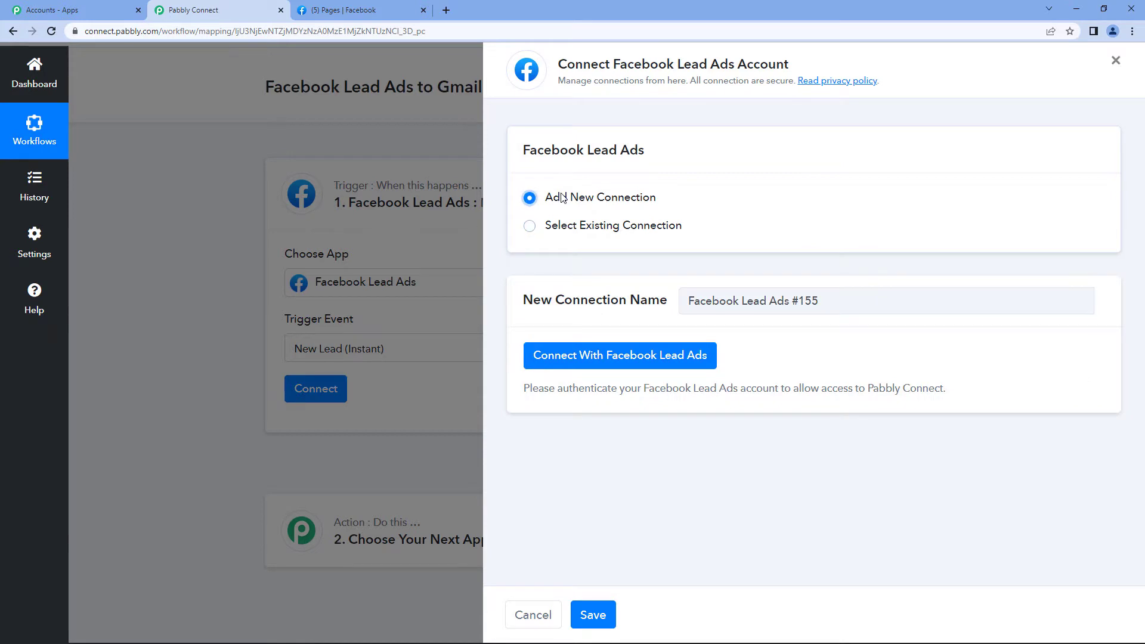
pyautogui.click(653, 365)
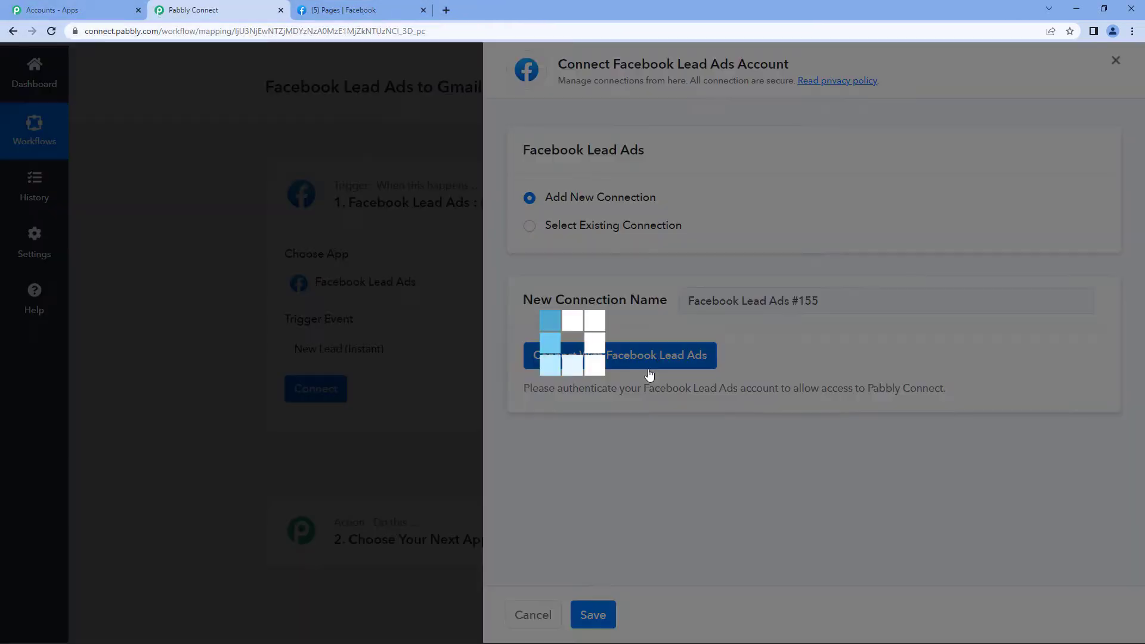
pyautogui.click(577, 395)
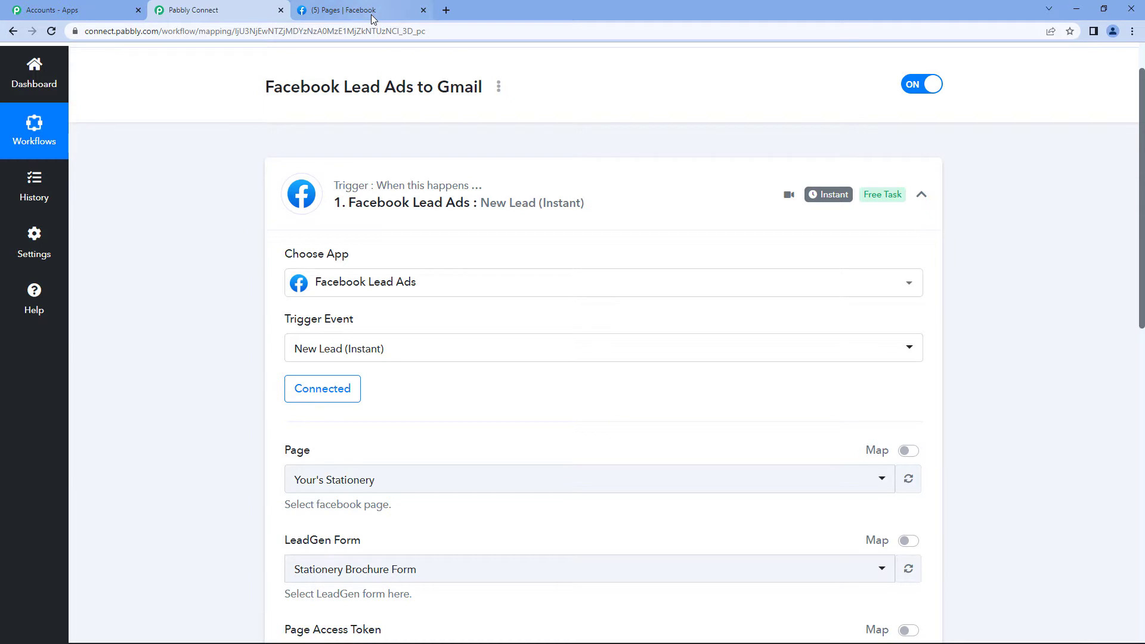
# Check the managed pages in the Facebook browser tab before choosing a page
pyautogui.scroll(-2, 509, 327)
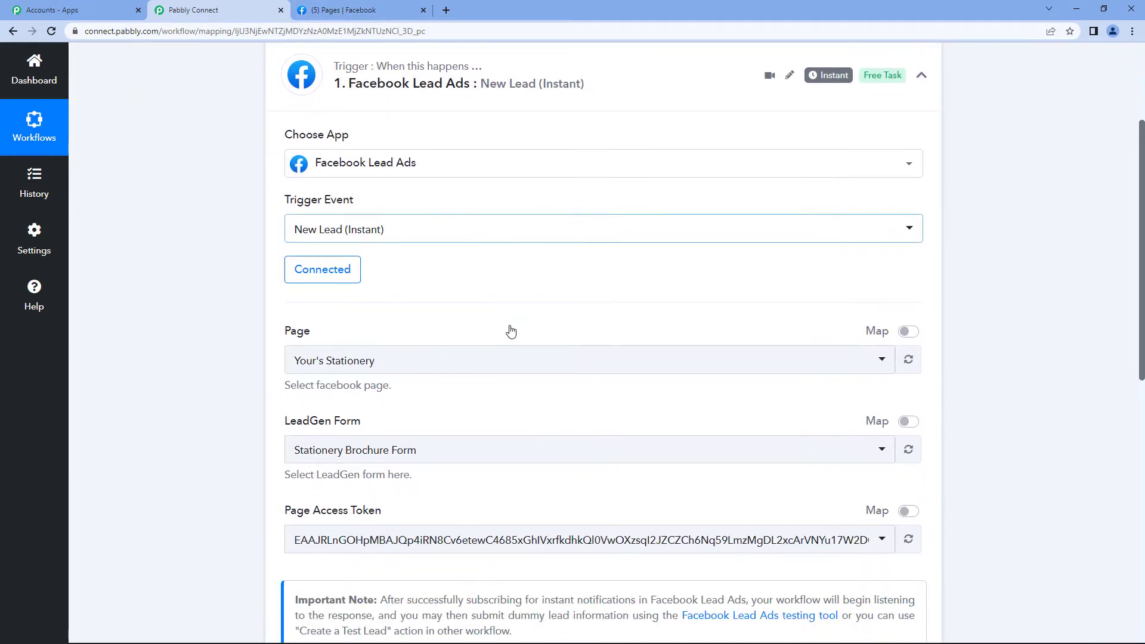
pyautogui.scroll(-1, 512, 332)
pyautogui.click(461, 308)
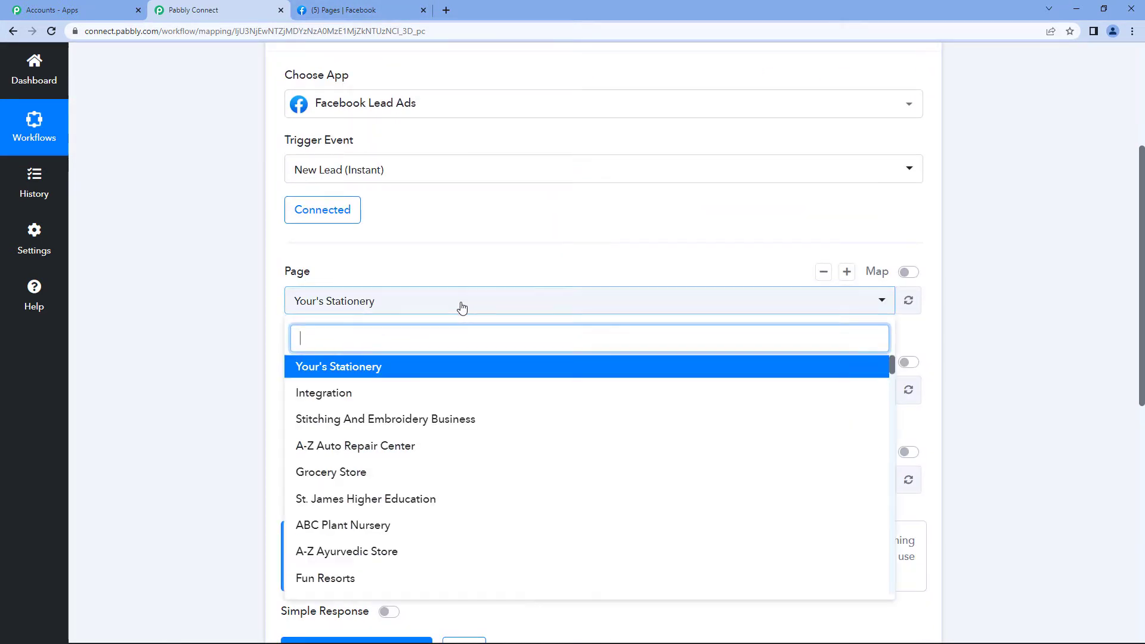
pyautogui.click(462, 308)
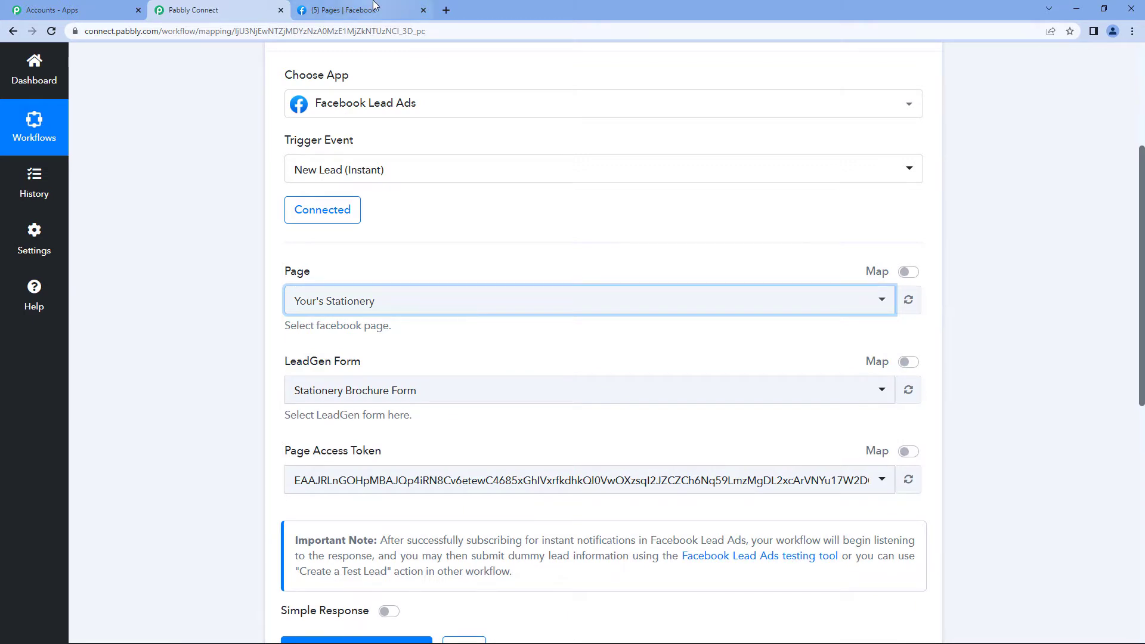
pyautogui.click(358, 10)
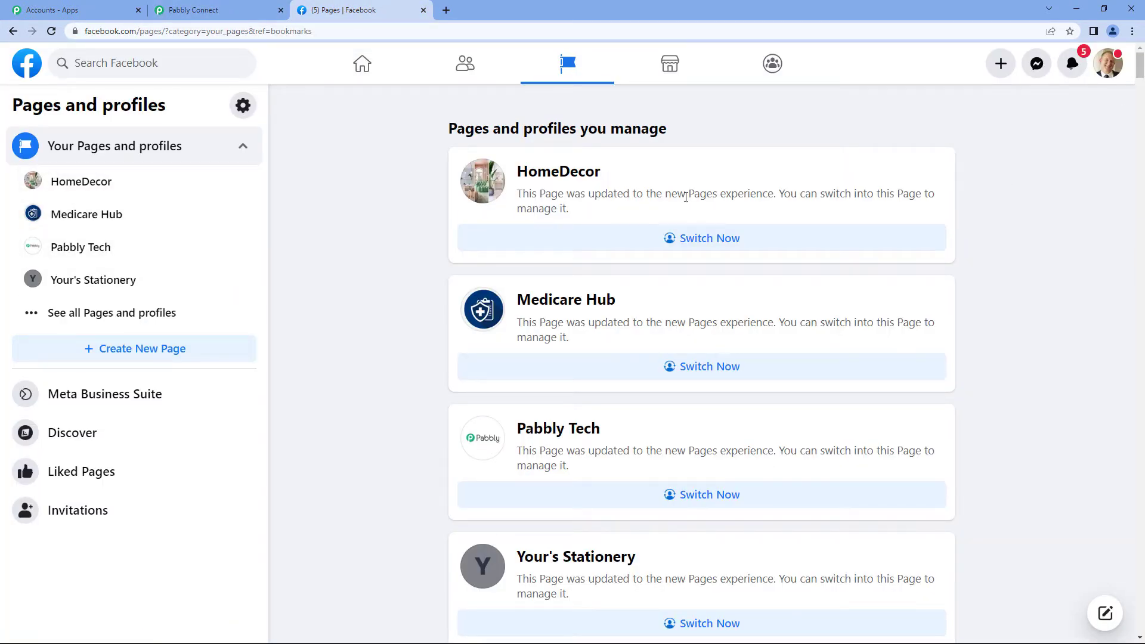
pyautogui.scroll(-2, 644, 357)
pyautogui.scroll(-3, 646, 359)
pyautogui.scroll(5, 656, 334)
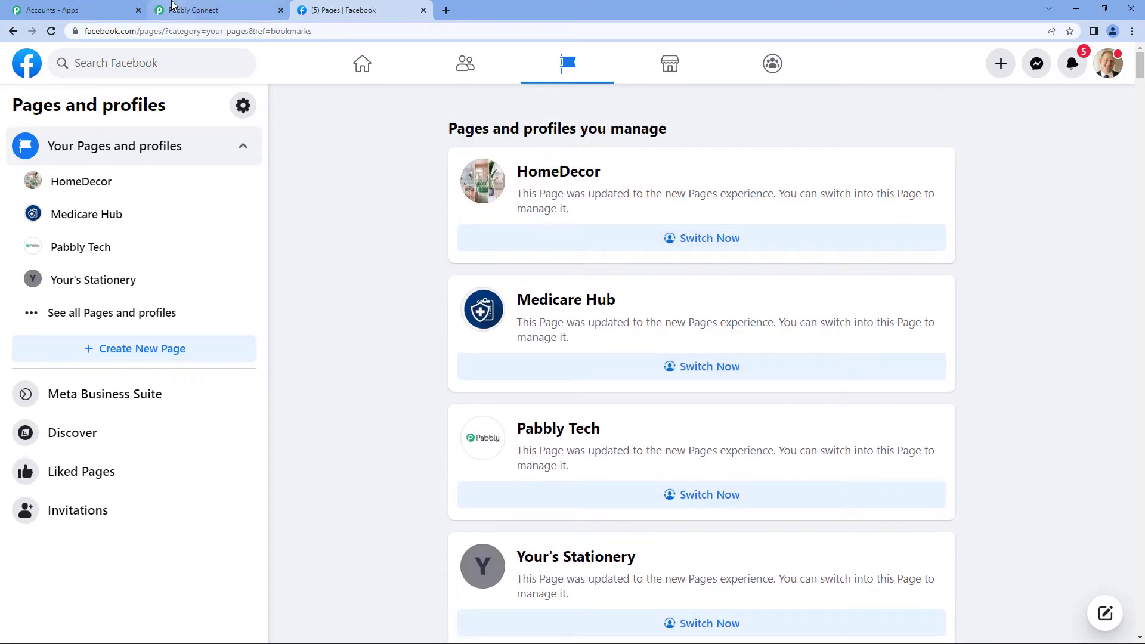
pyautogui.click(209, 10)
# Search 'pabb' and select Pabbly Tech as the trigger's Facebook page
pyautogui.click(427, 301)
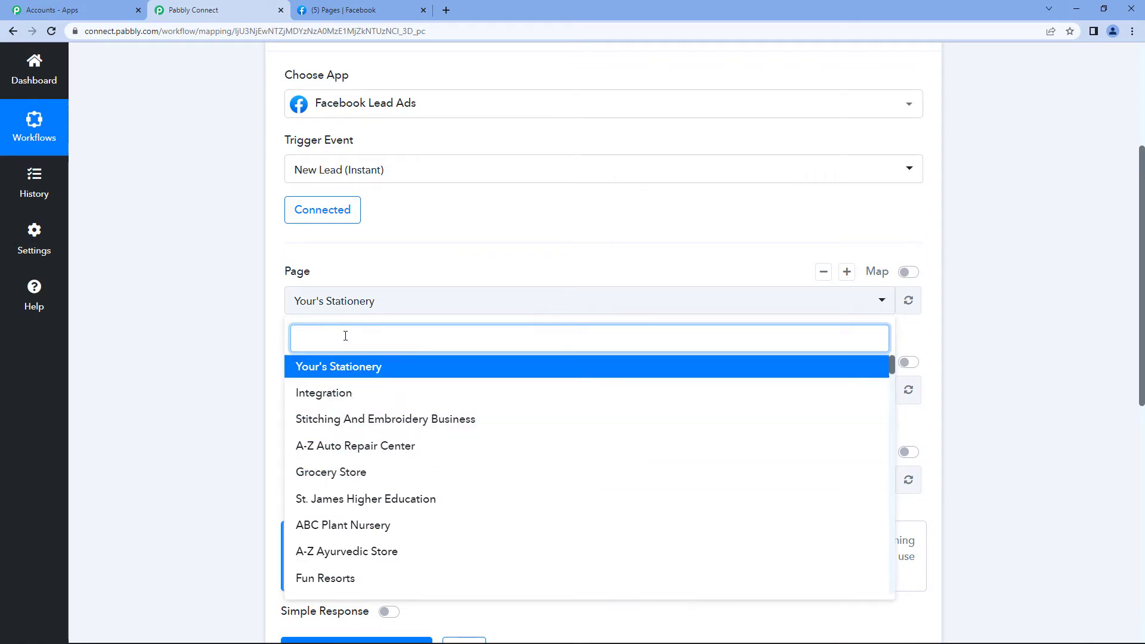
pyautogui.write('pabb')
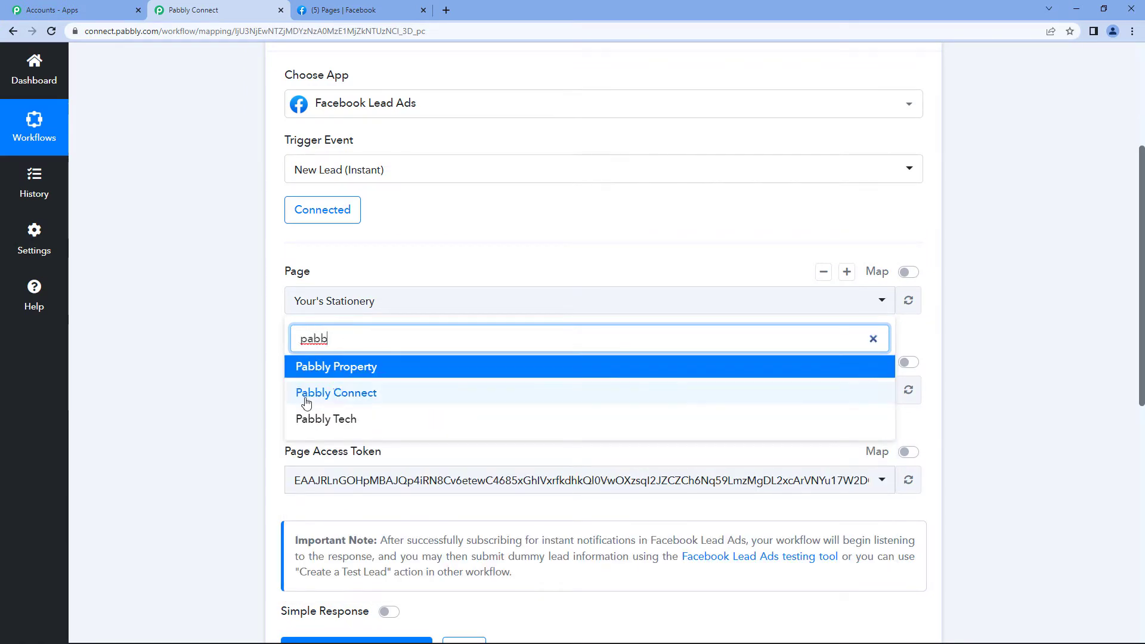
pyautogui.click(311, 425)
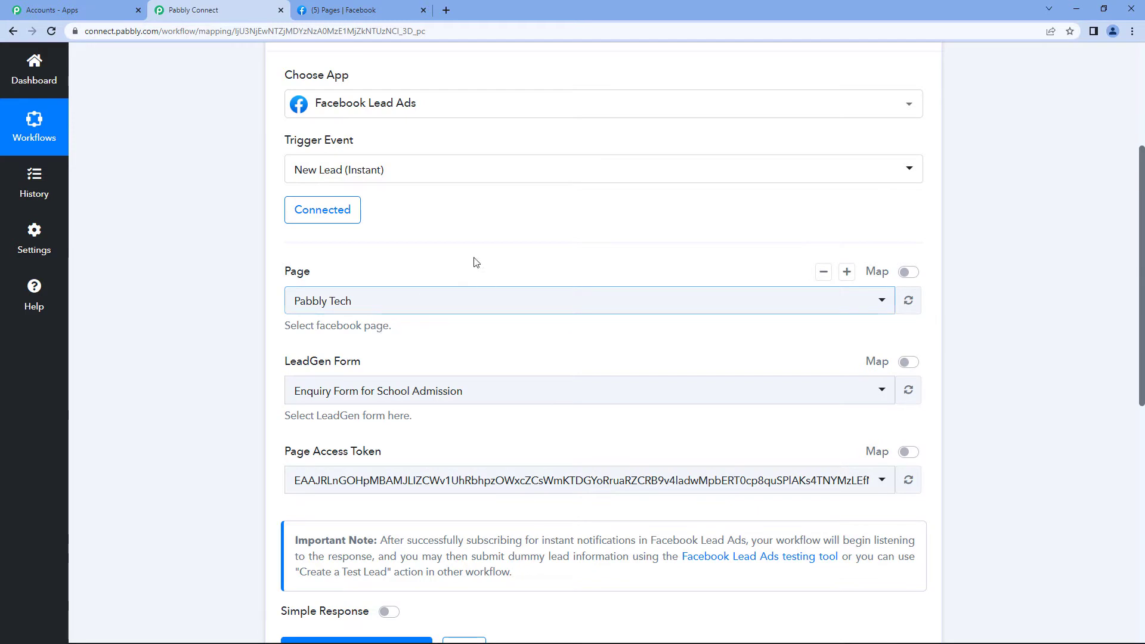
# Choose For Trial as the LeadGen form
pyautogui.scroll(-1, 473, 257)
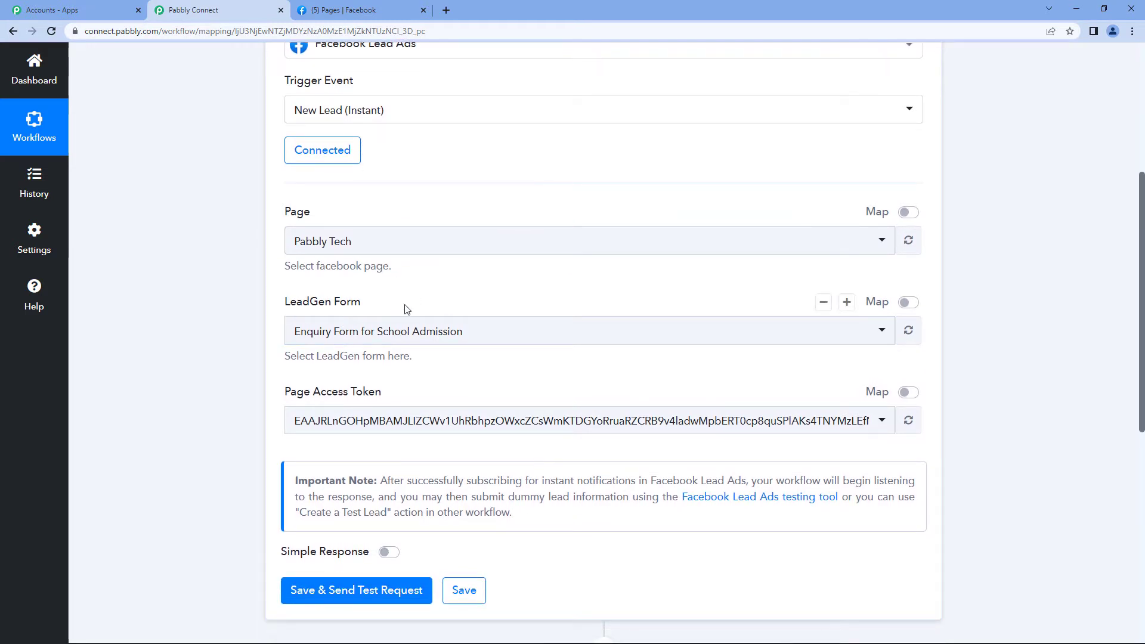
pyautogui.click(486, 329)
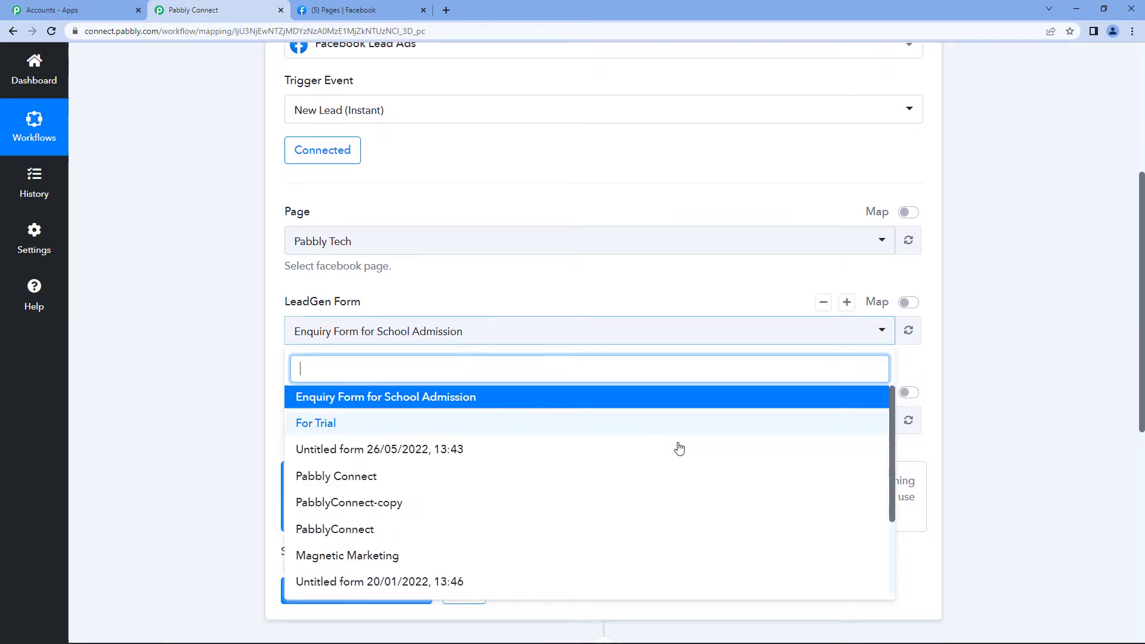
pyautogui.scroll(-5, 577, 478)
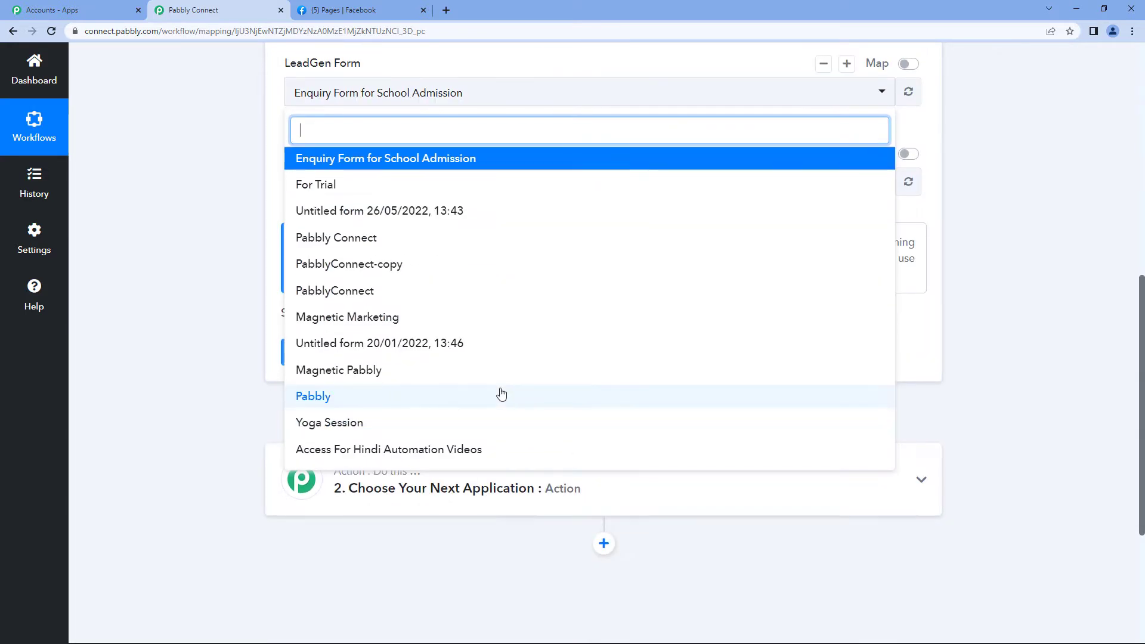
pyautogui.scroll(4, 501, 394)
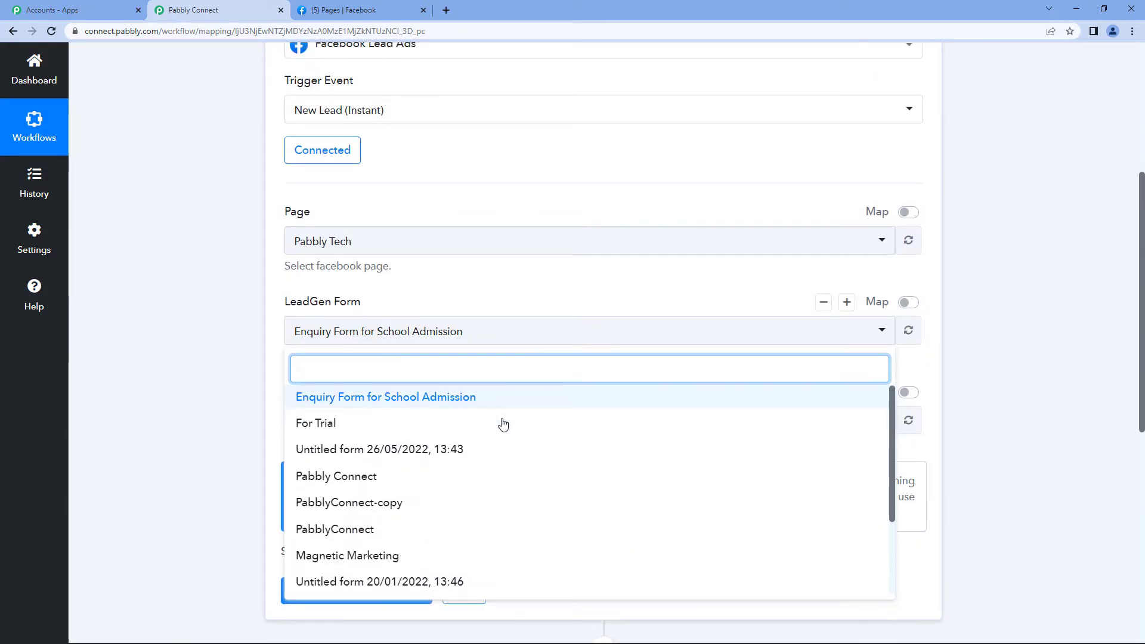
pyautogui.click(312, 425)
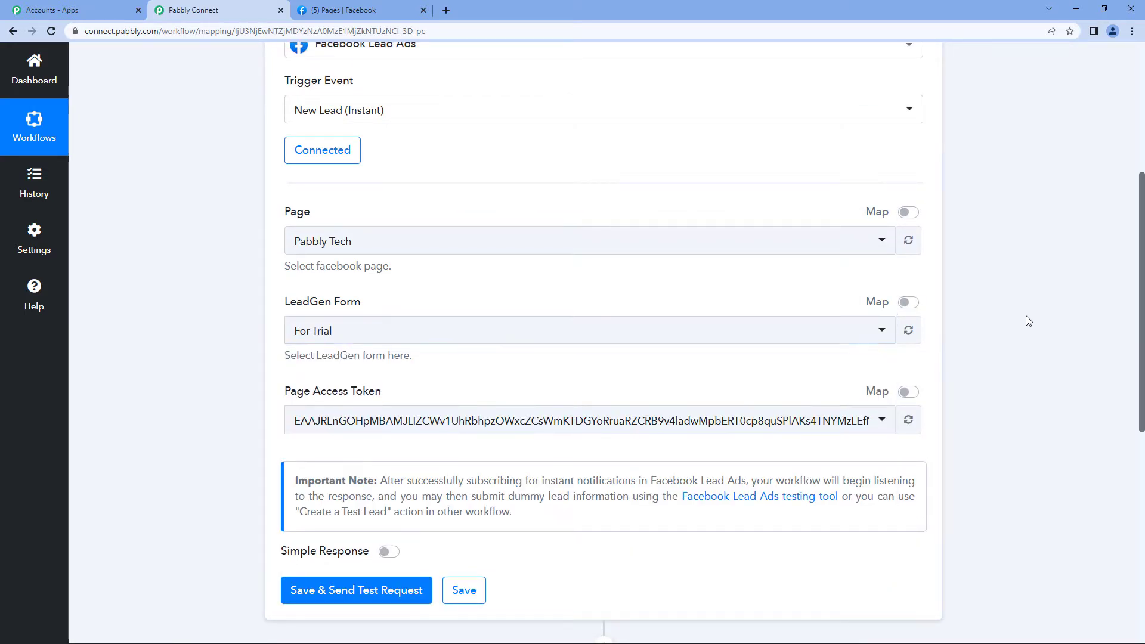
pyautogui.scroll(-3, 1029, 321)
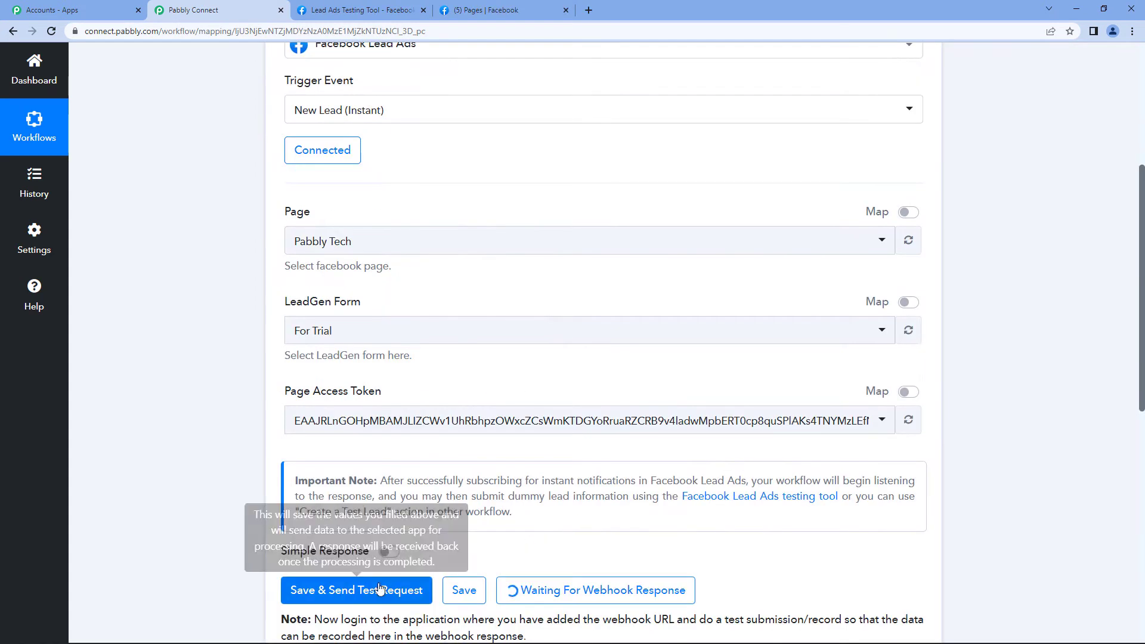
# Save the trigger and confirm resending the test request so it awaits a webhook
pyautogui.click(387, 580)
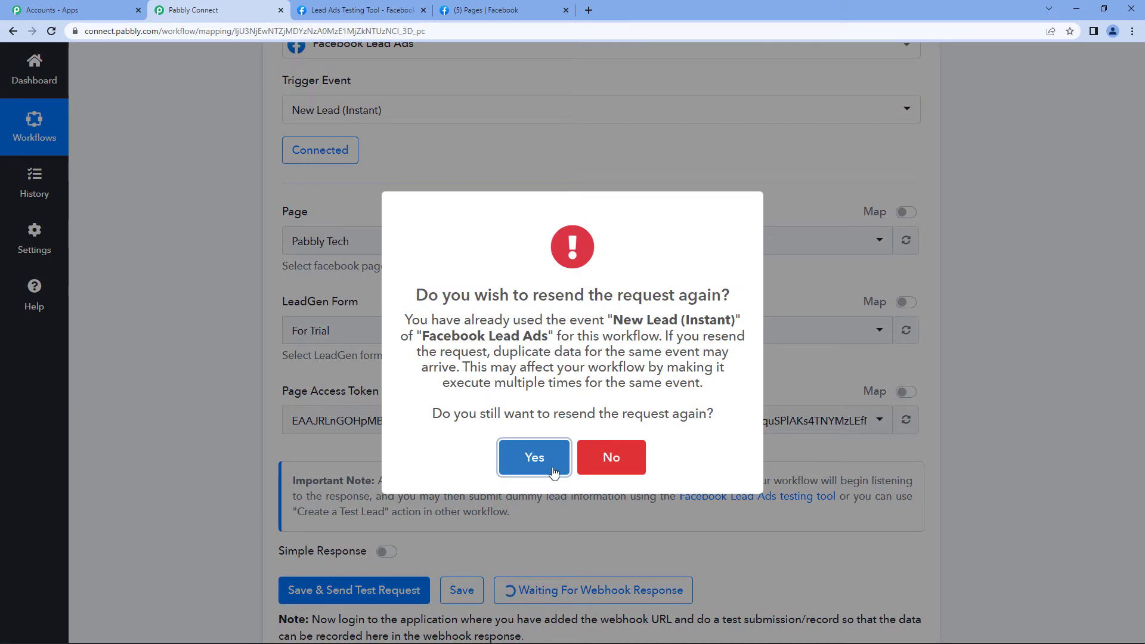
pyautogui.click(554, 472)
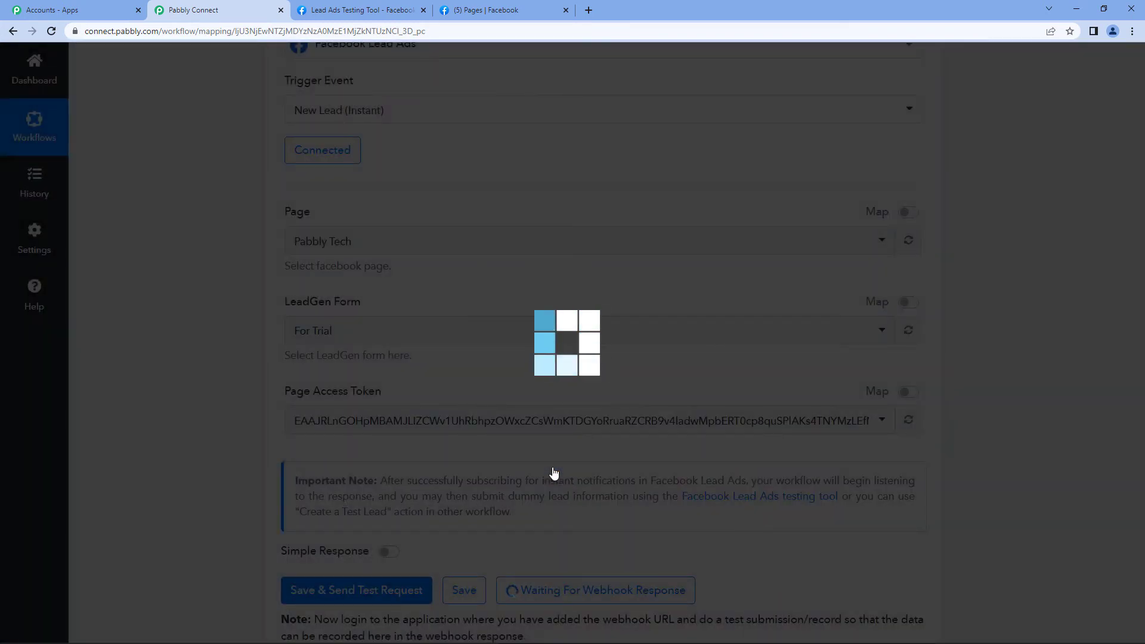
pyautogui.scroll(-4, 554, 472)
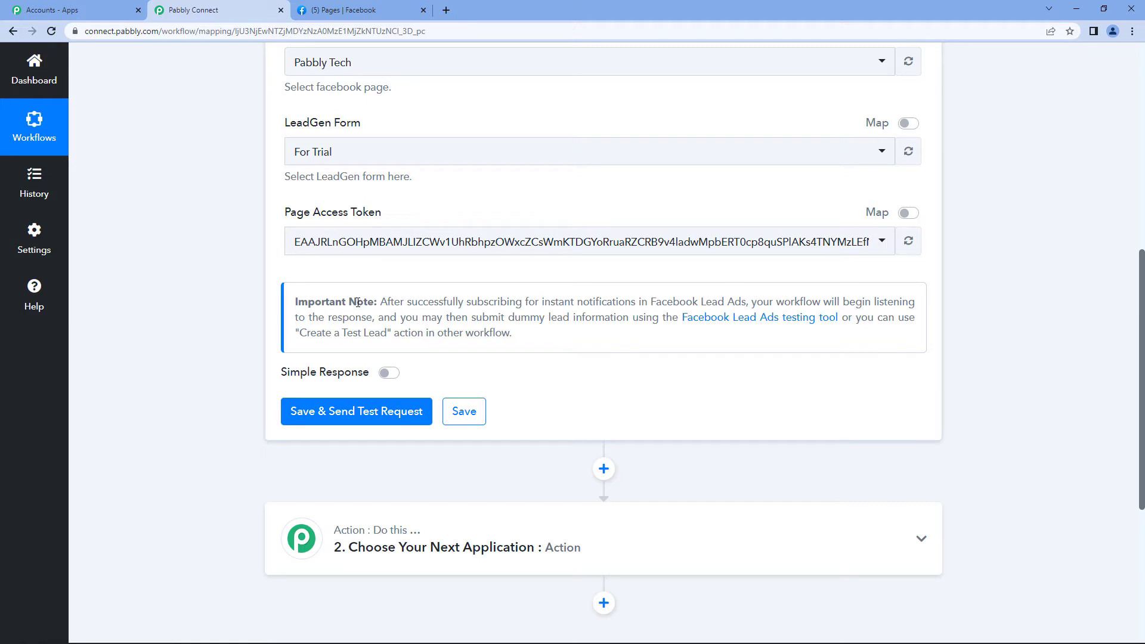
# Open the Facebook Lead Ads testing tool linked in the Important Note
pyautogui.moveTo(400, 318); pyautogui.dragTo(817, 336)
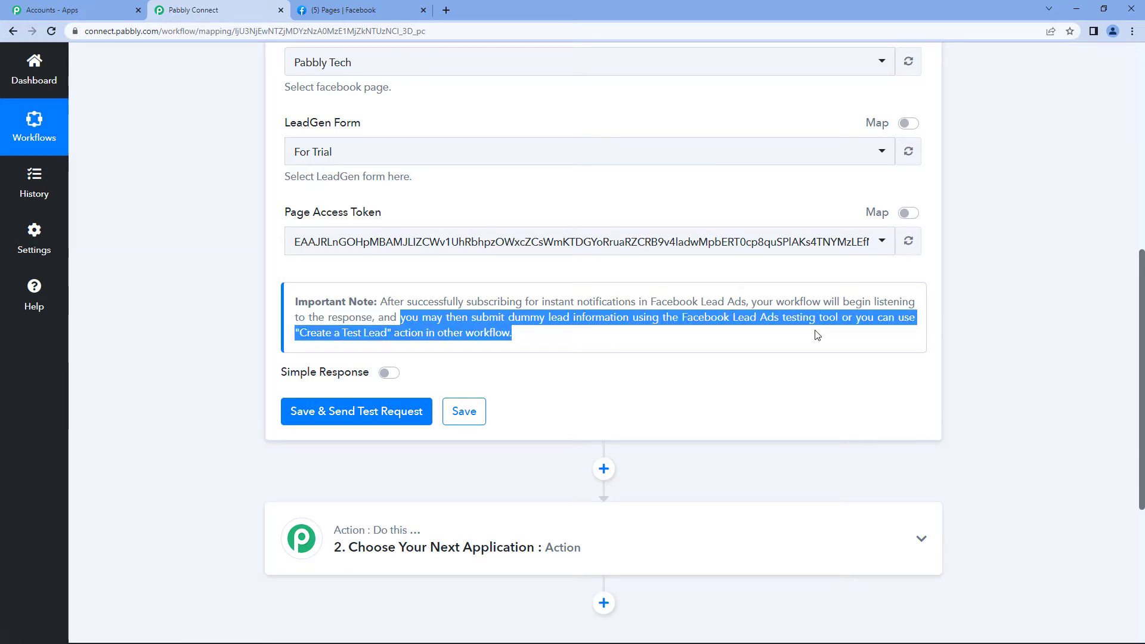
pyautogui.click(840, 335)
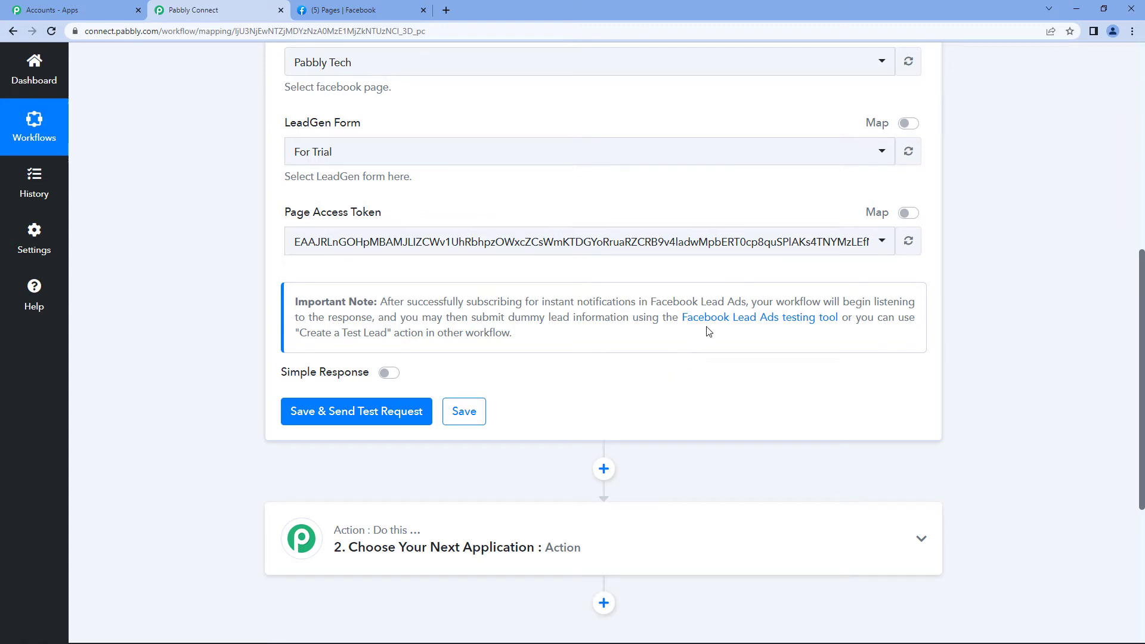
pyautogui.click(737, 328)
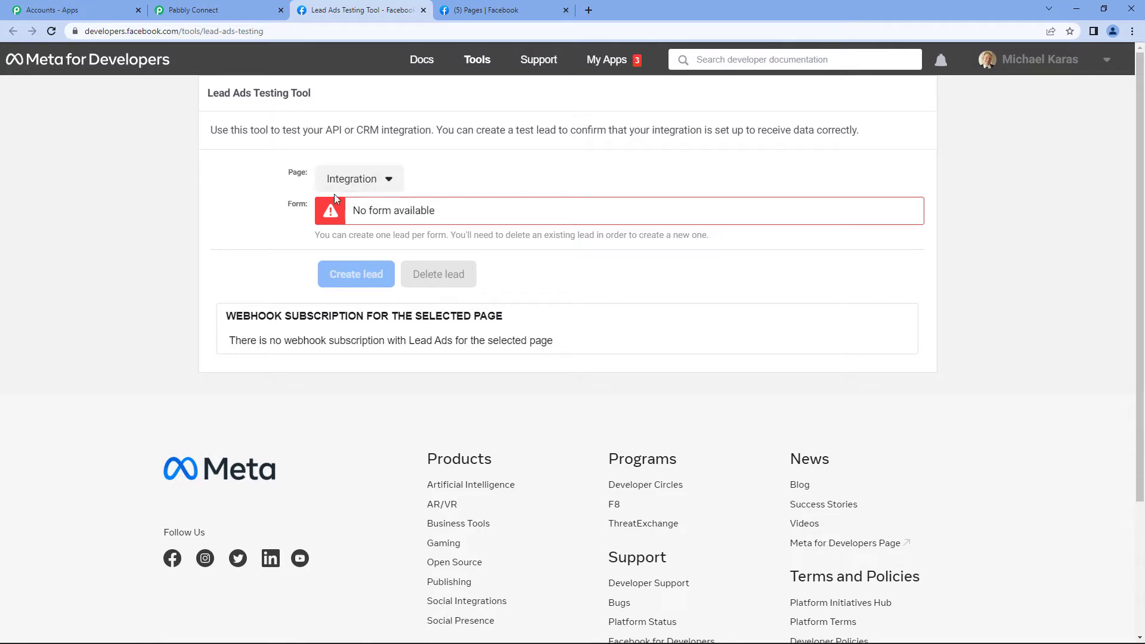
# Pick Pabbly Tech as the page and For Trial as the form in the testing tool
pyautogui.click(334, 178)
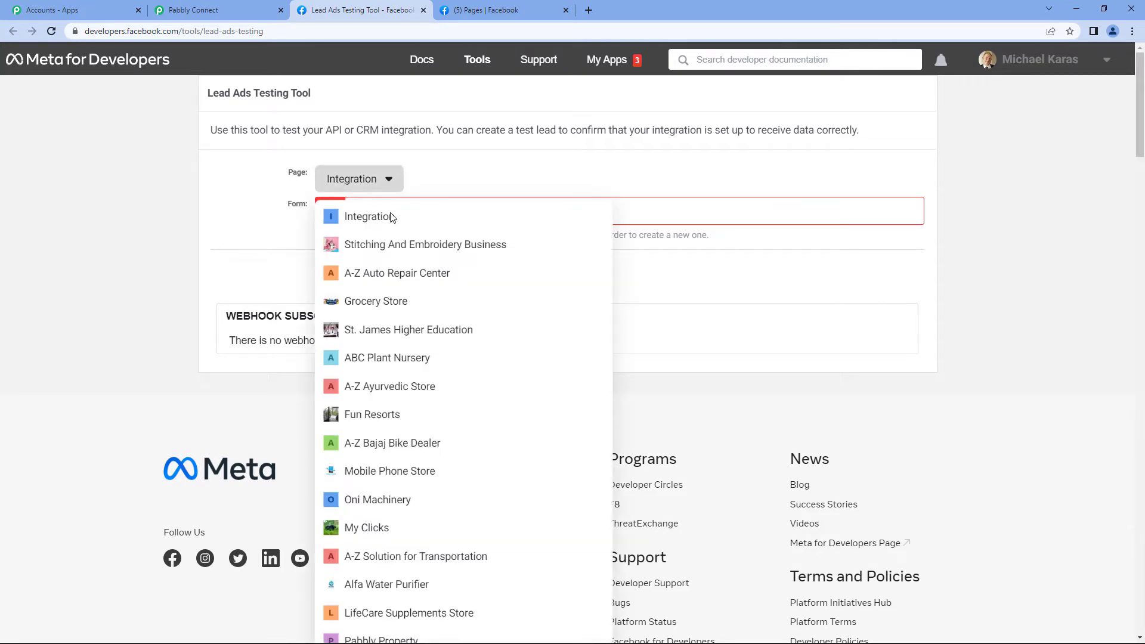
pyautogui.scroll(-3, 489, 385)
pyautogui.scroll(-20, 494, 388)
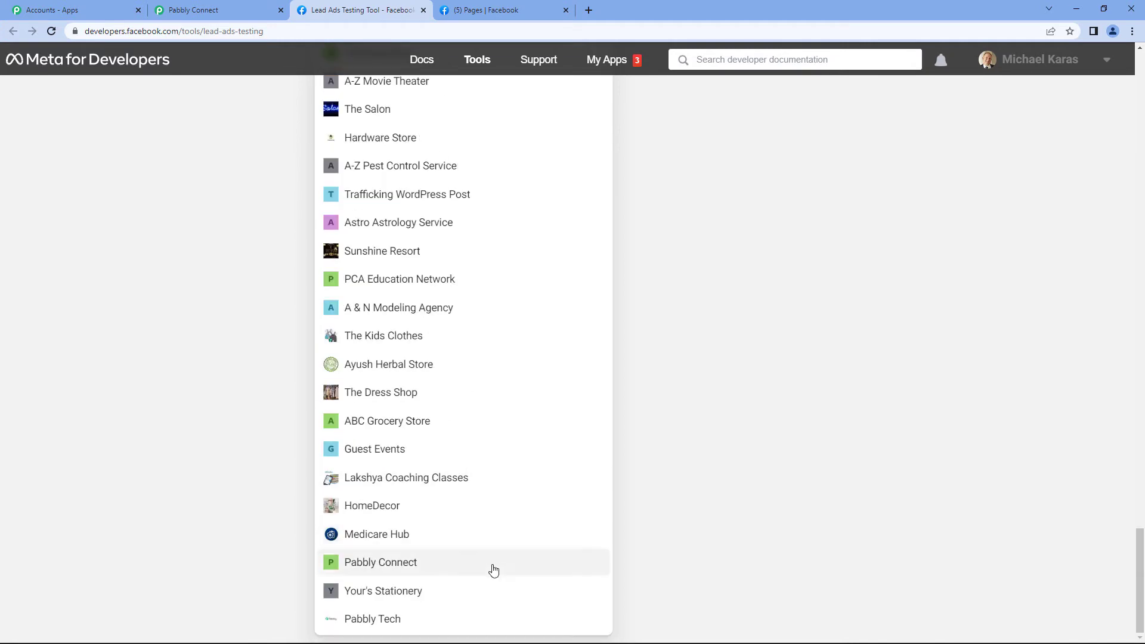
pyautogui.click(378, 619)
pyautogui.scroll(3, 523, 324)
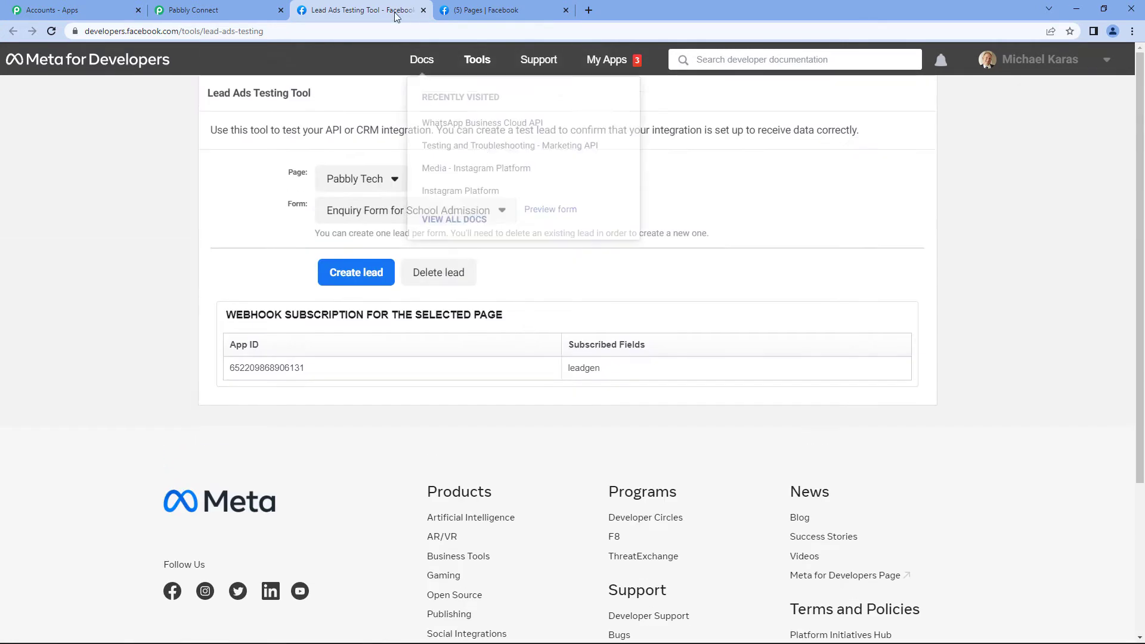
pyautogui.click(429, 213)
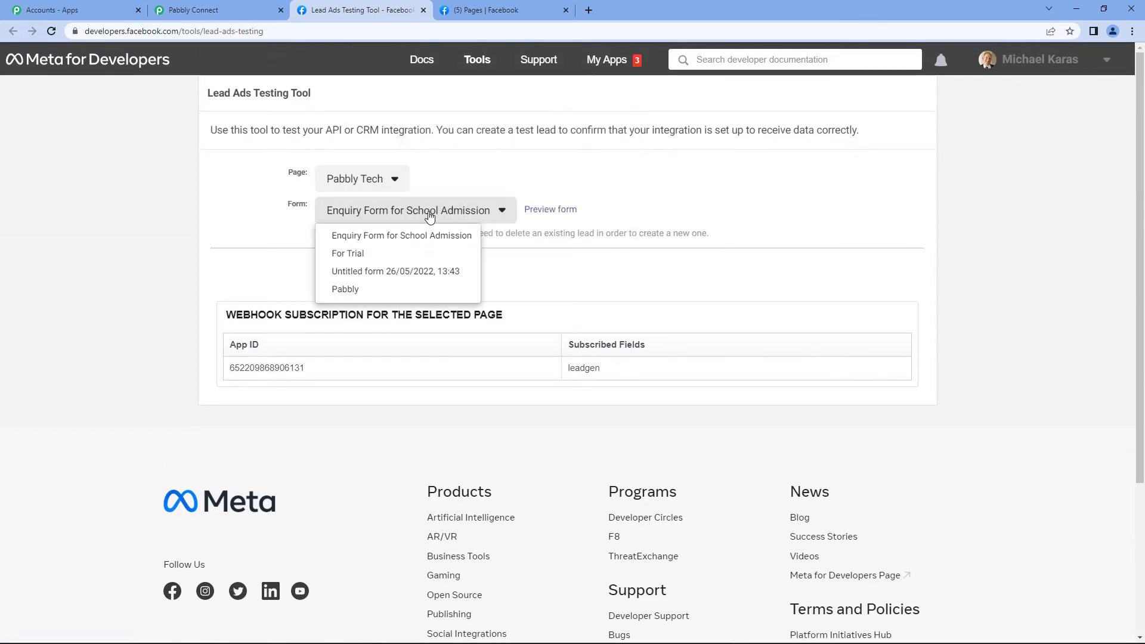
pyautogui.moveTo(365, 259)
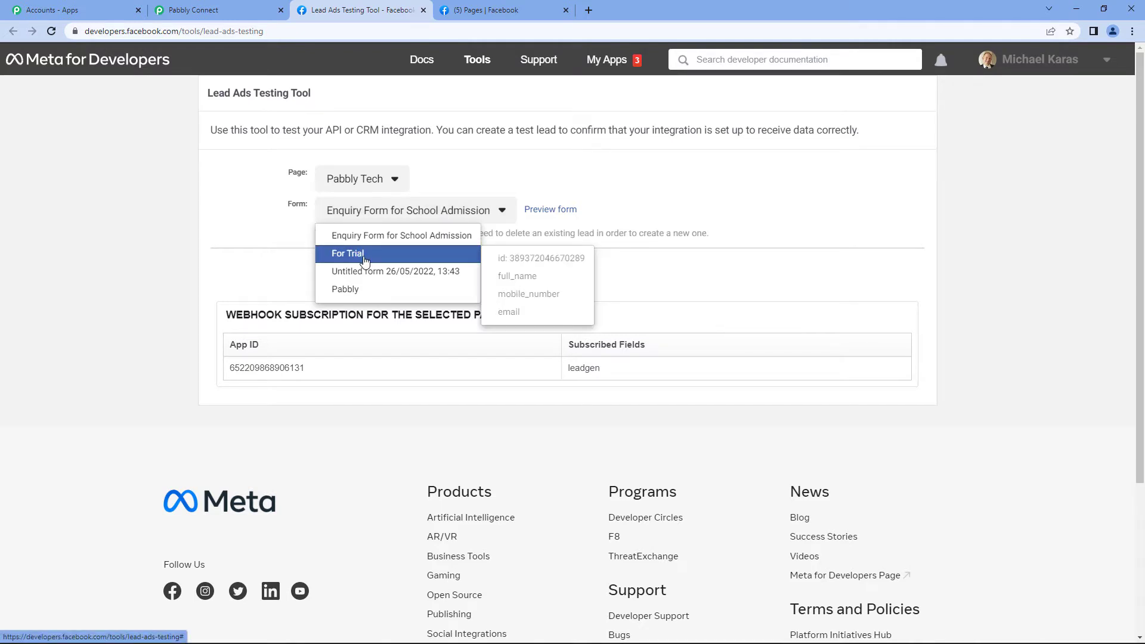
pyautogui.click(365, 254)
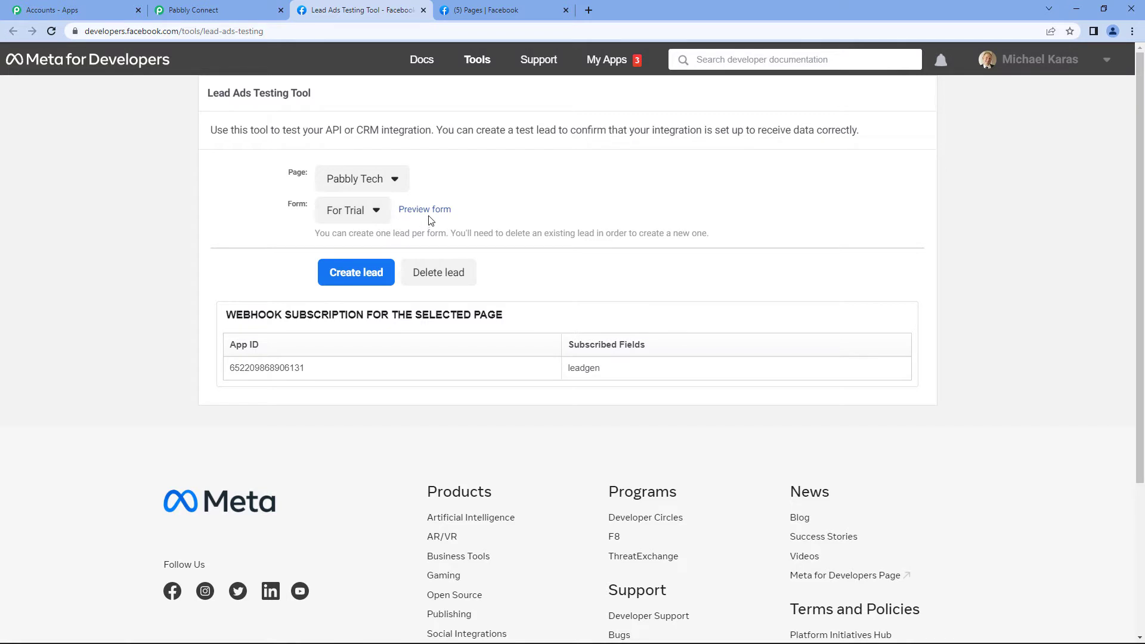
# Preview the For Trial form and fill in full name Demo, a mobile number and an e-mail
pyautogui.click(429, 214)
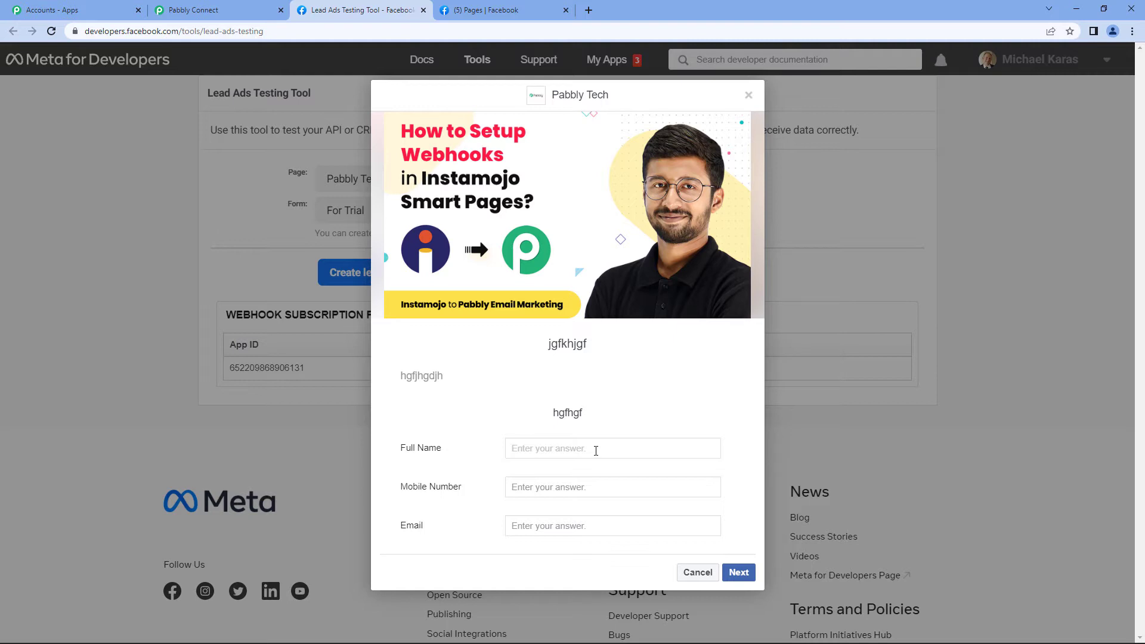
pyautogui.write('Demo')
pyautogui.click(587, 489)
pyautogui.write('9')
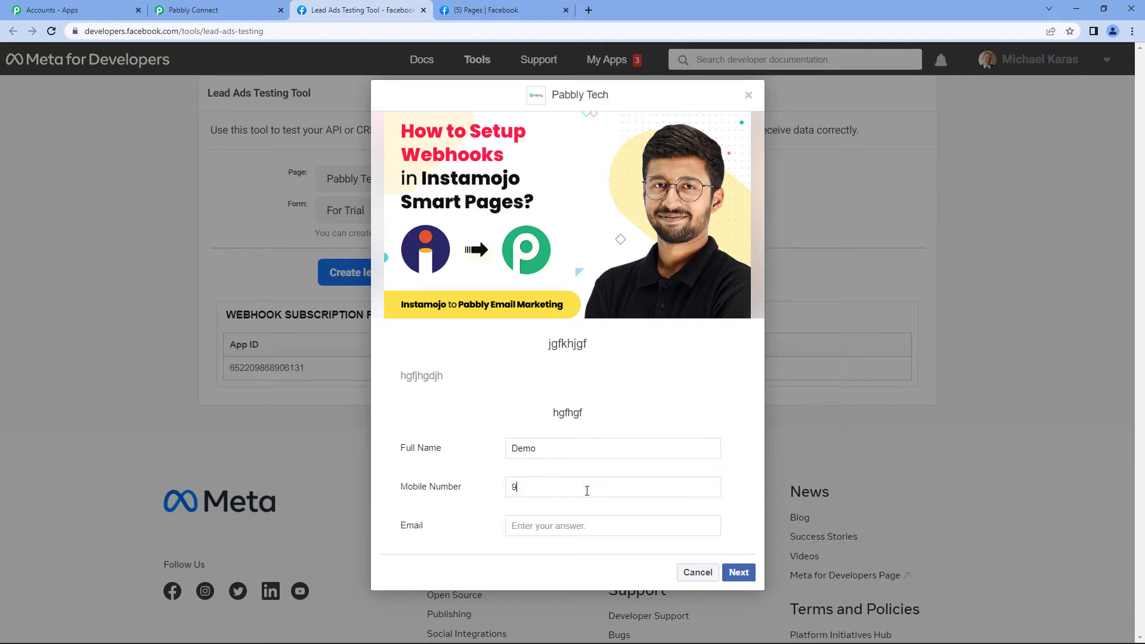
pyautogui.write('00000000000')
pyautogui.click(573, 526)
pyautogui.write('demo@gmail.com')
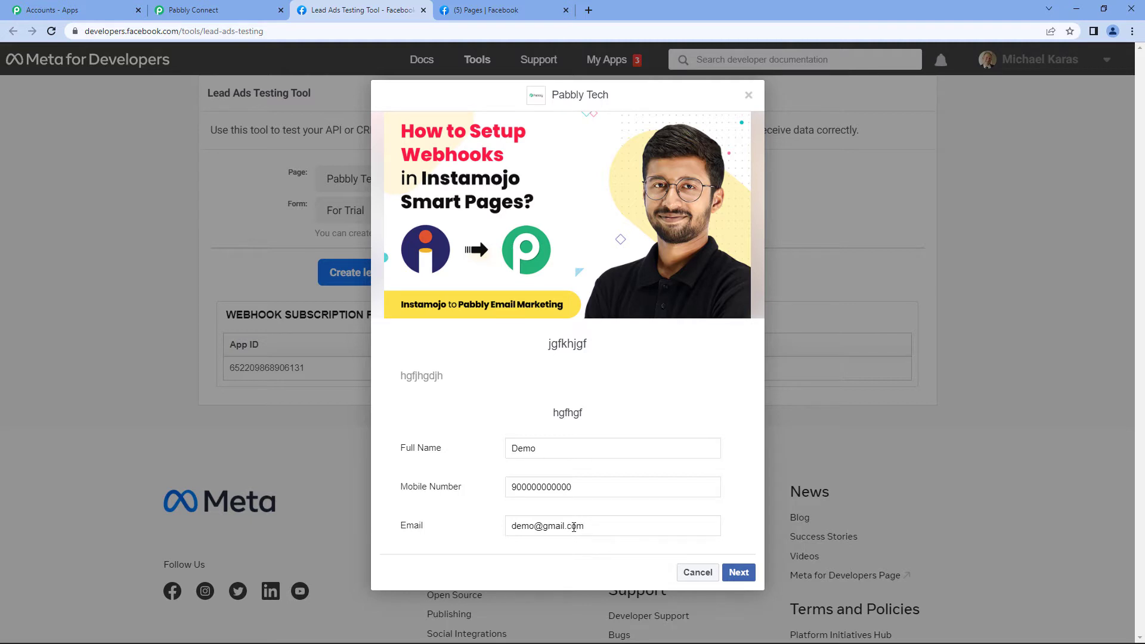
# Submit the test lead, close the preview, and return to the Pabbly Connect tab
pyautogui.click(738, 572)
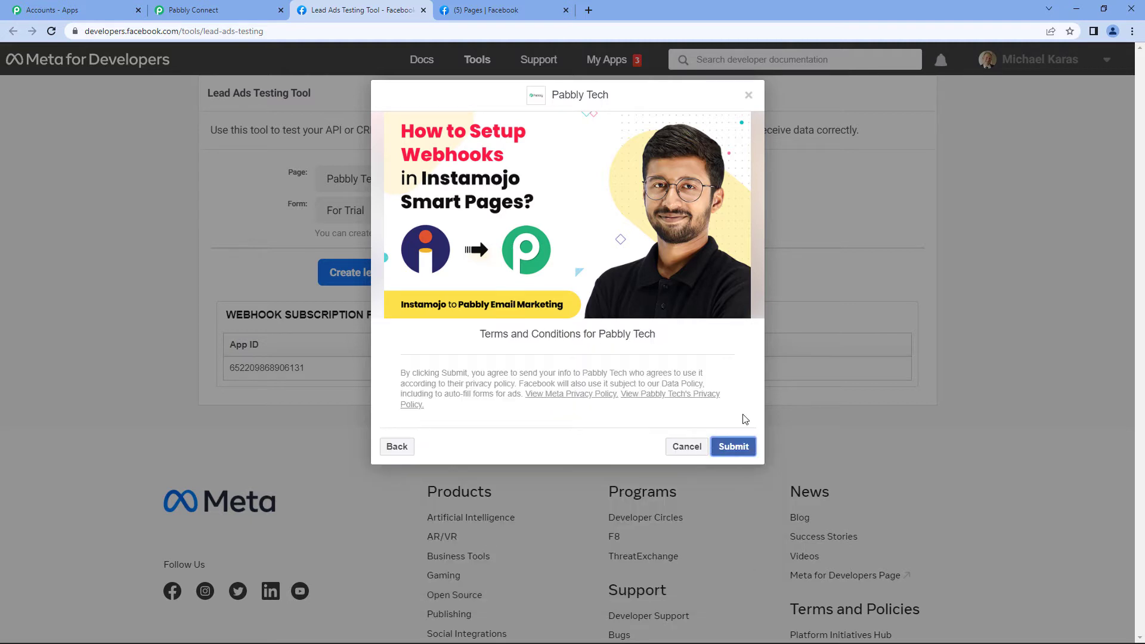
pyautogui.click(733, 446)
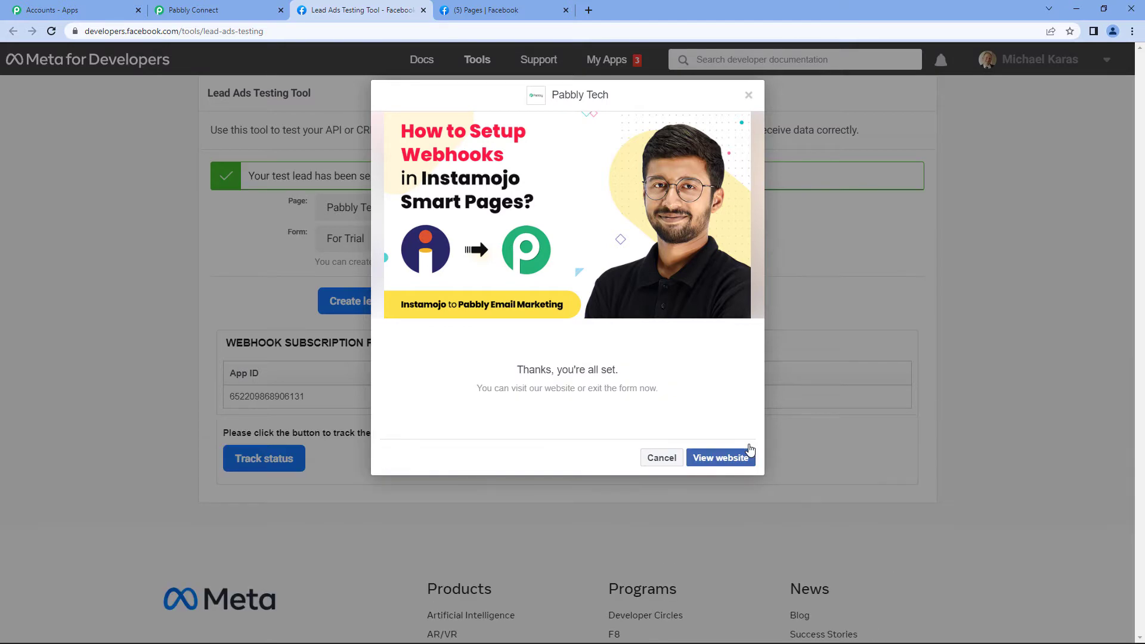
pyautogui.click(662, 458)
pyautogui.click(181, 18)
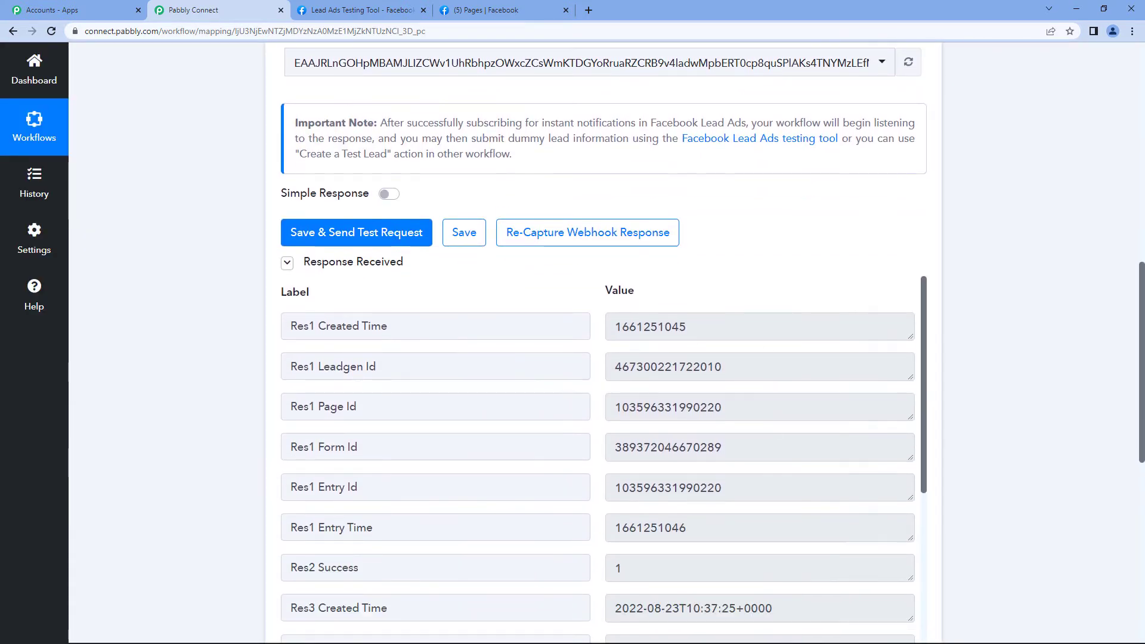
# Review the lead's name, mobile and e-mail in Response Received, then collapse the trigger step
pyautogui.scroll(-4, 574, 317)
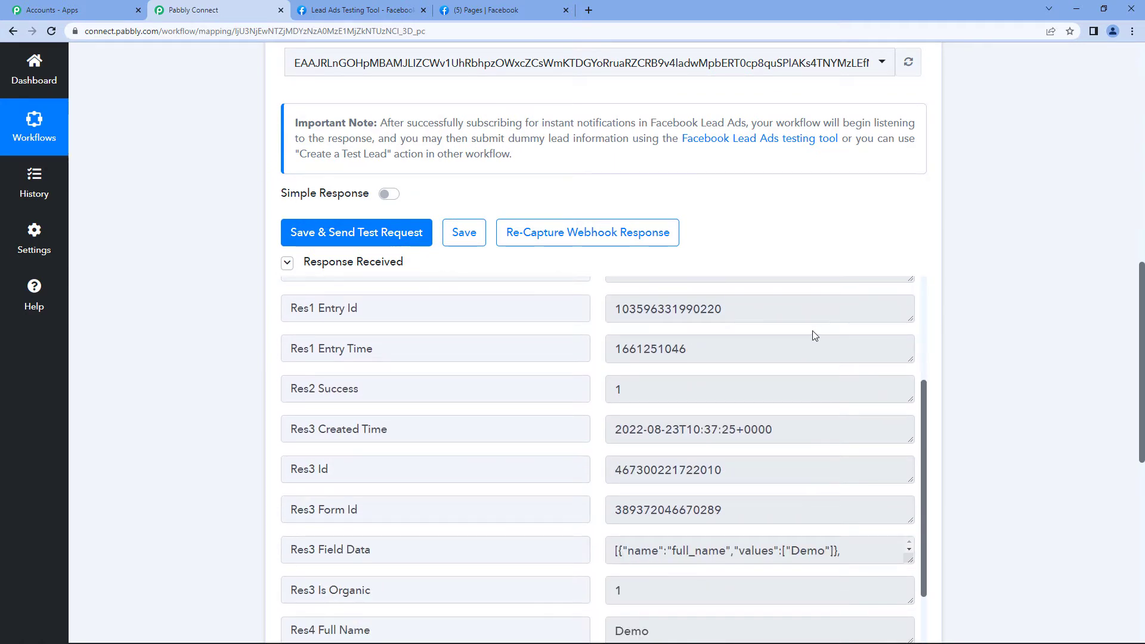
pyautogui.scroll(-2, 972, 320)
pyautogui.scroll(-2, 579, 334)
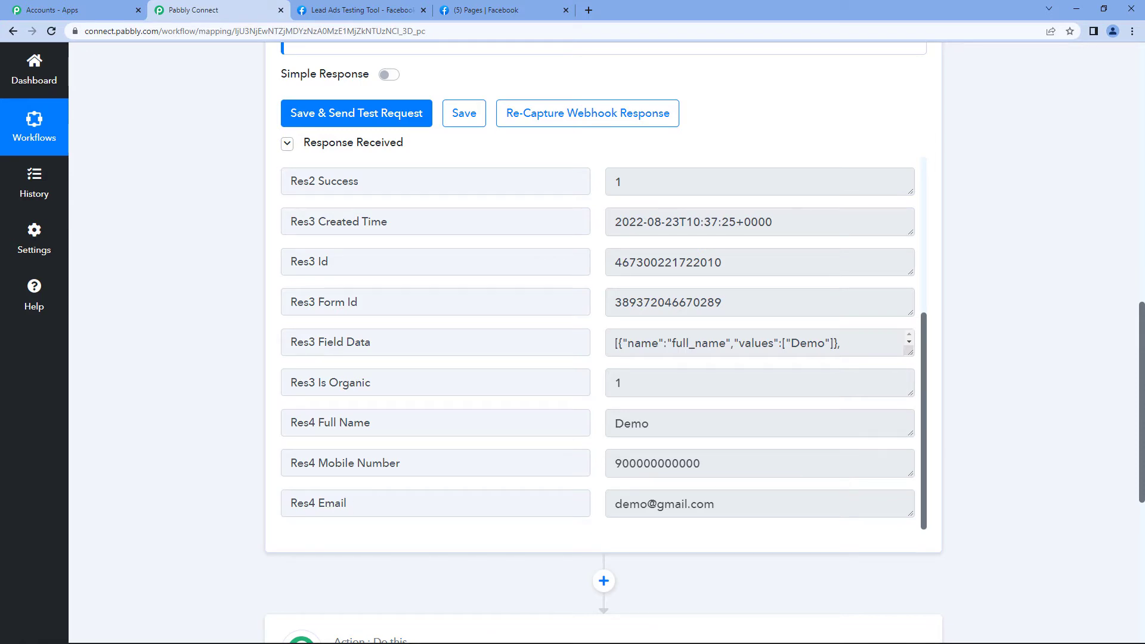
pyautogui.scroll(12, 1112, 349)
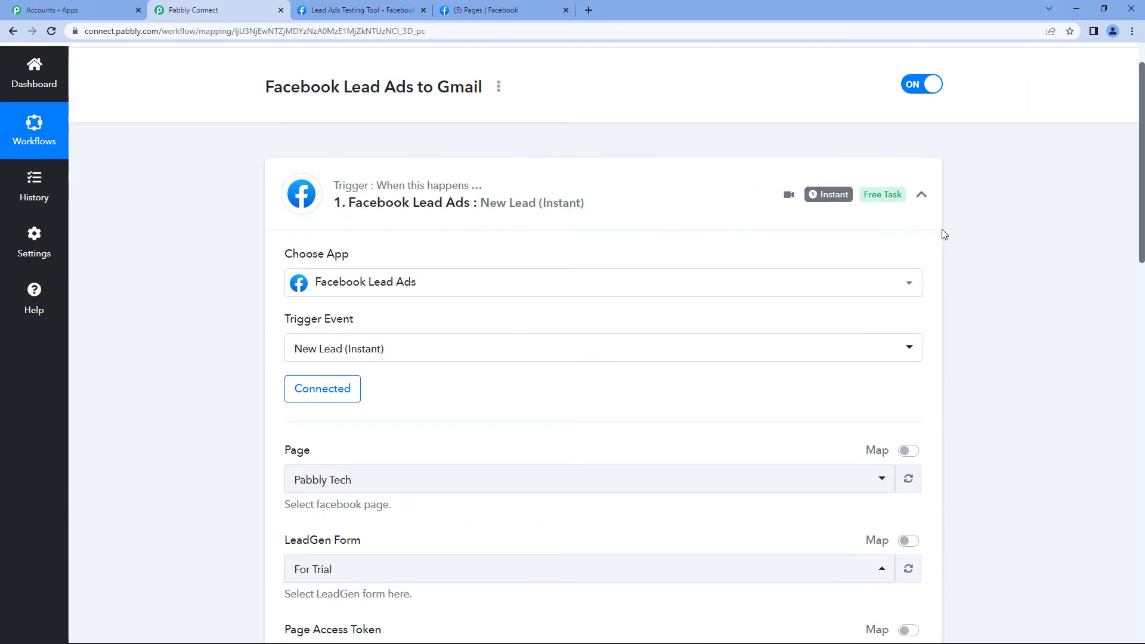
pyautogui.click(922, 195)
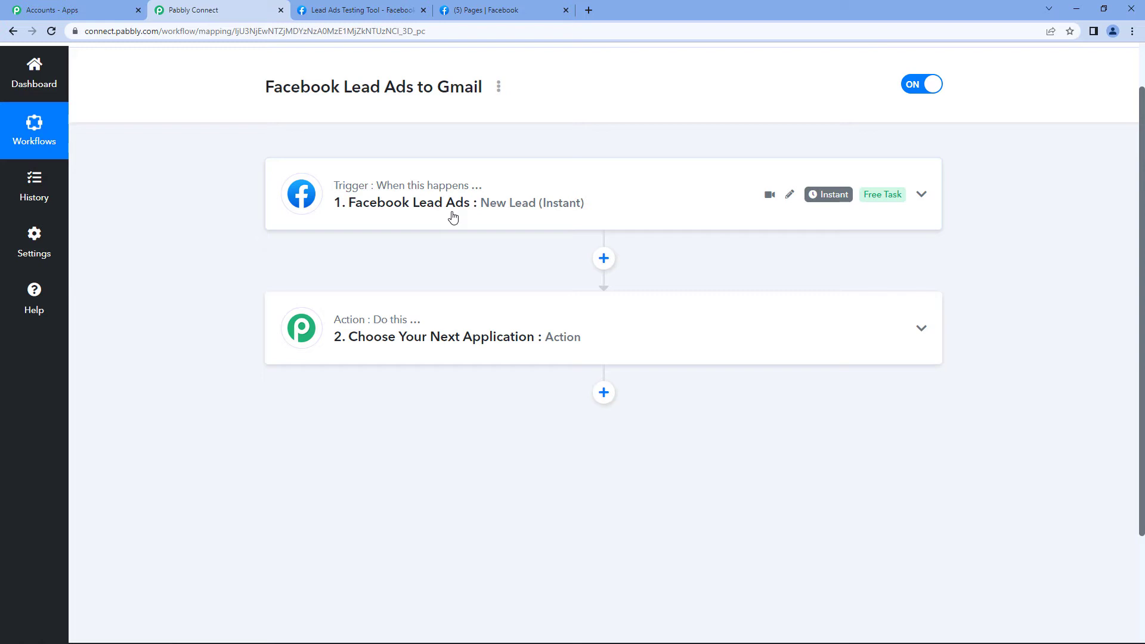
# Search 'gmai' and set the action to Gmail with the Send Email event
pyautogui.click(479, 318)
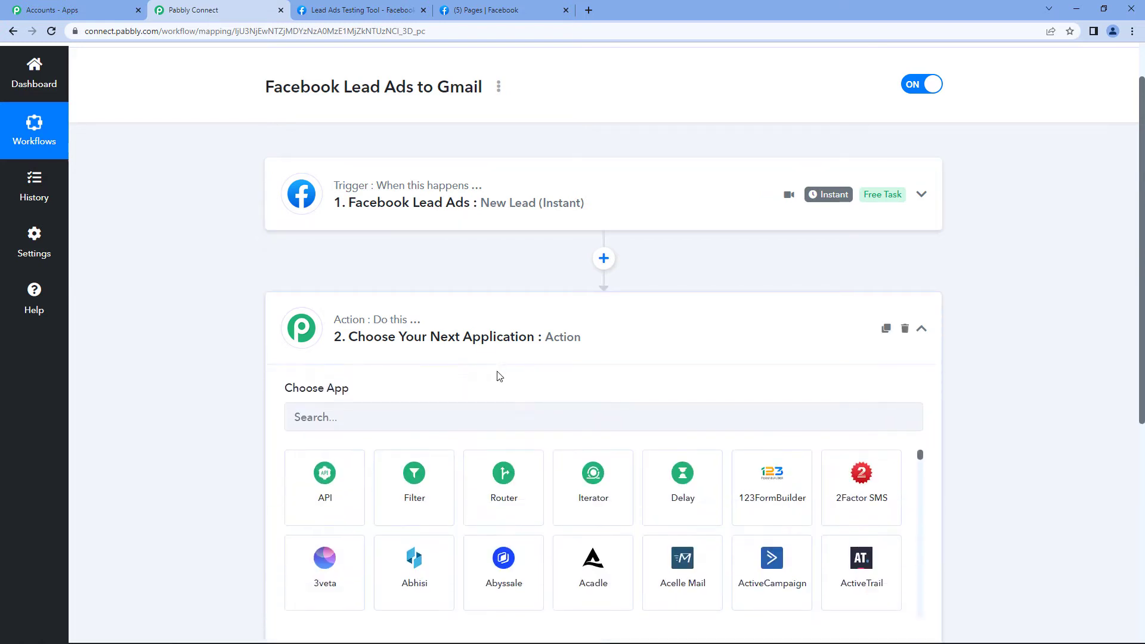
pyautogui.write('gmai')
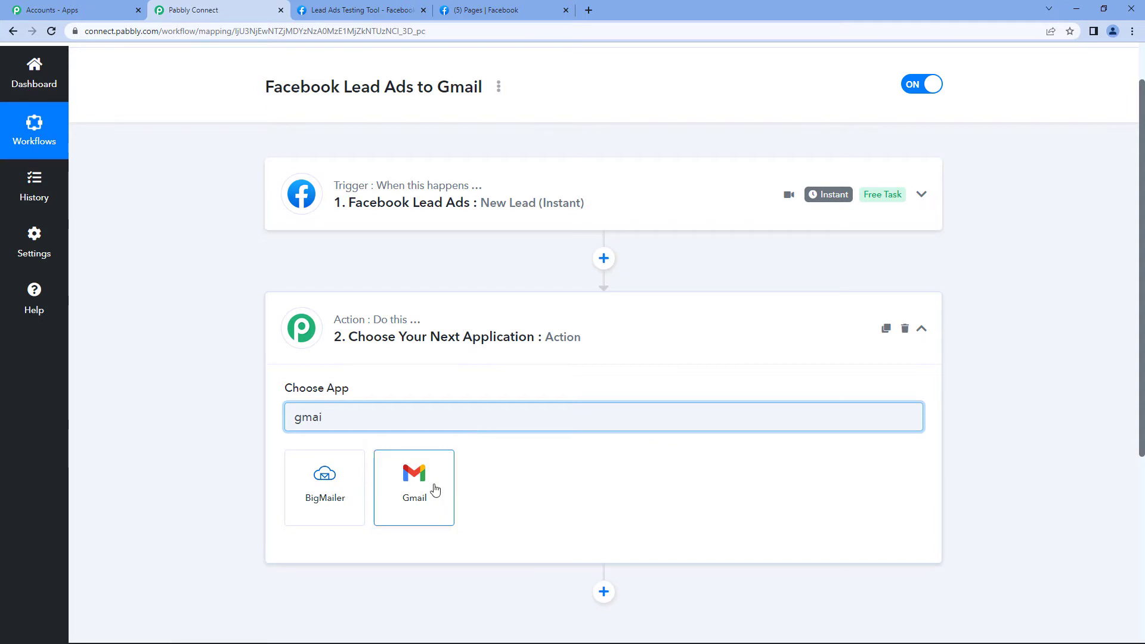
pyautogui.click(435, 489)
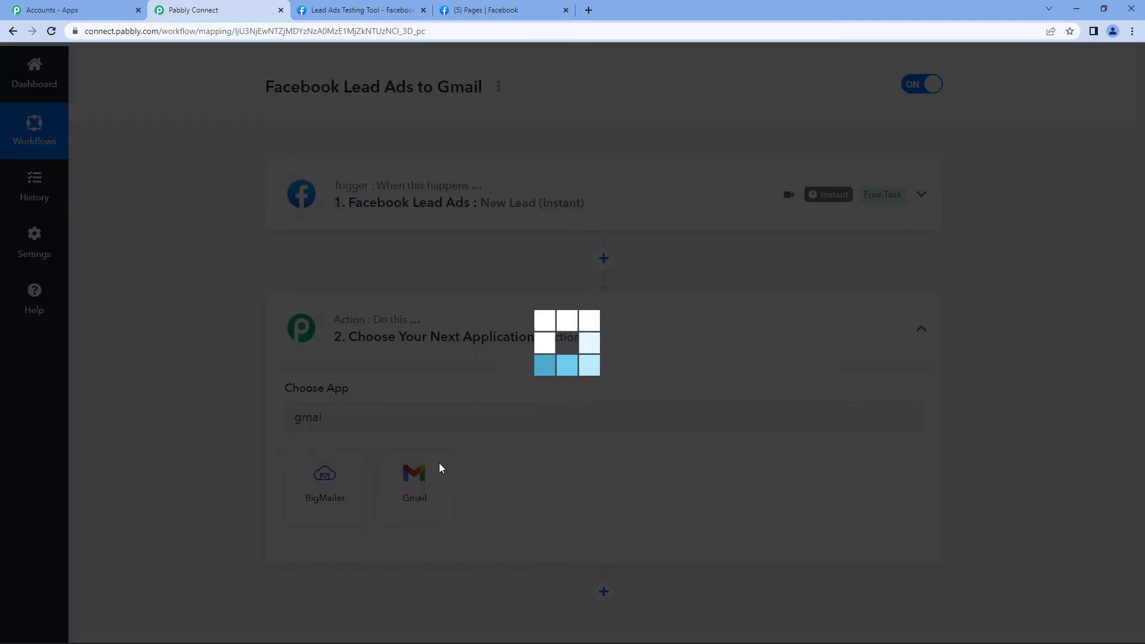
pyautogui.scroll(-2, 438, 365)
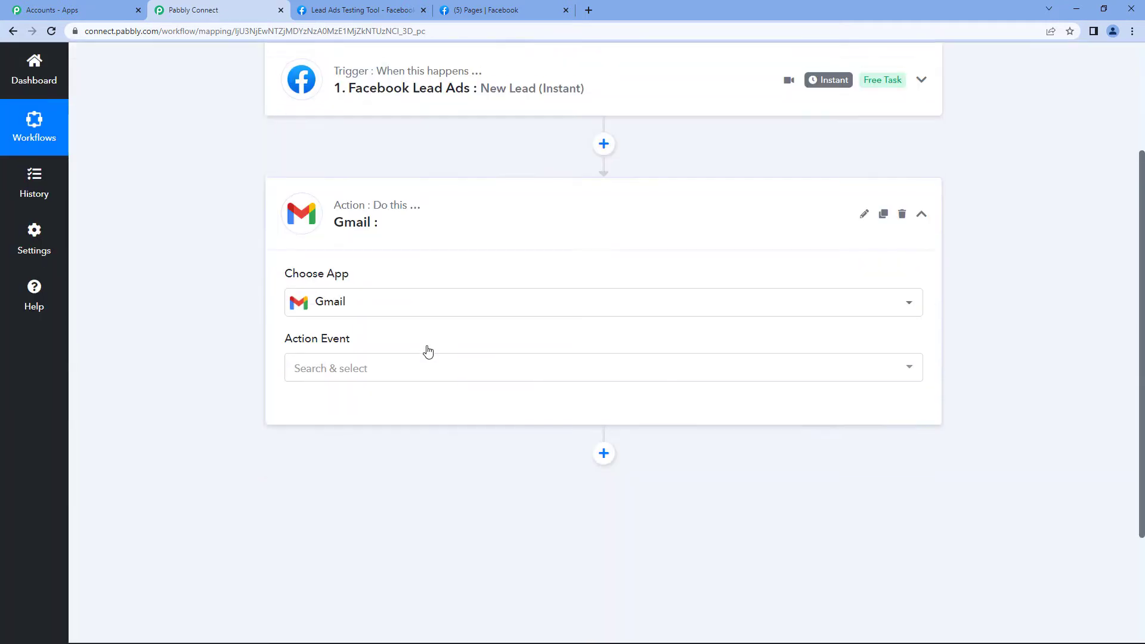
pyautogui.click(409, 363)
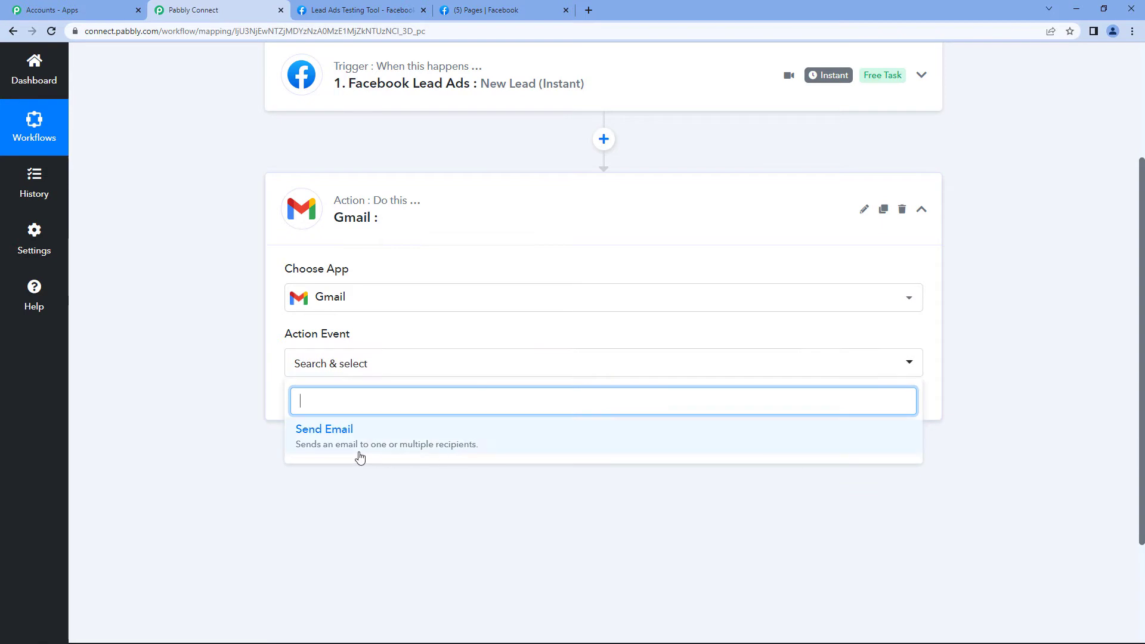
pyautogui.click(397, 452)
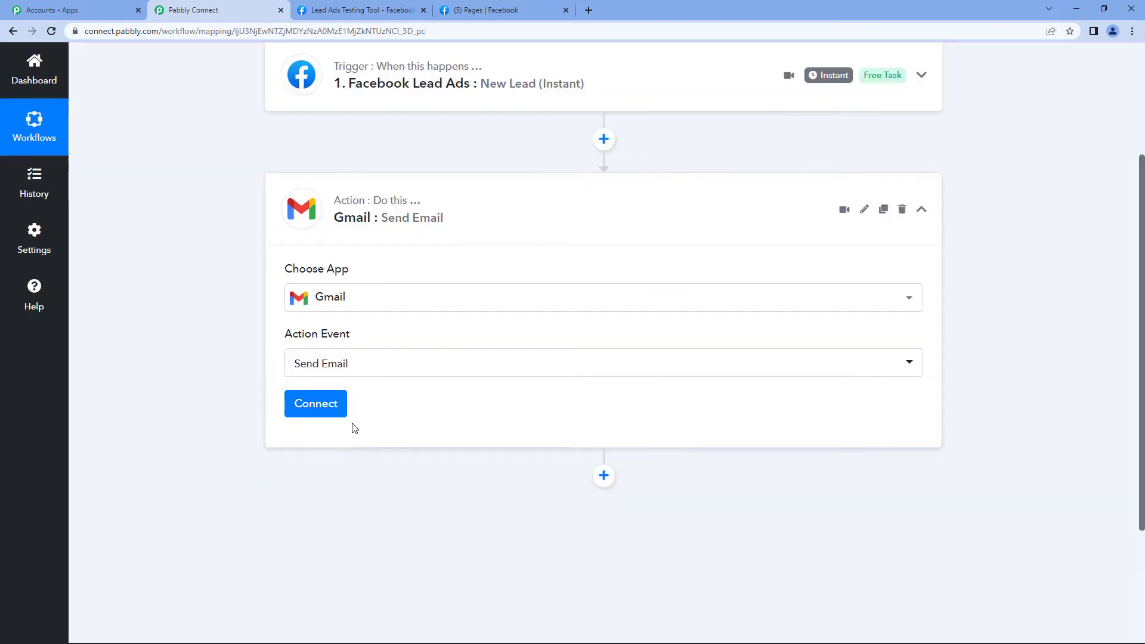
# Add a new Gmail connection and grant Pabbly Connect access to the Google account
pyautogui.click(338, 411)
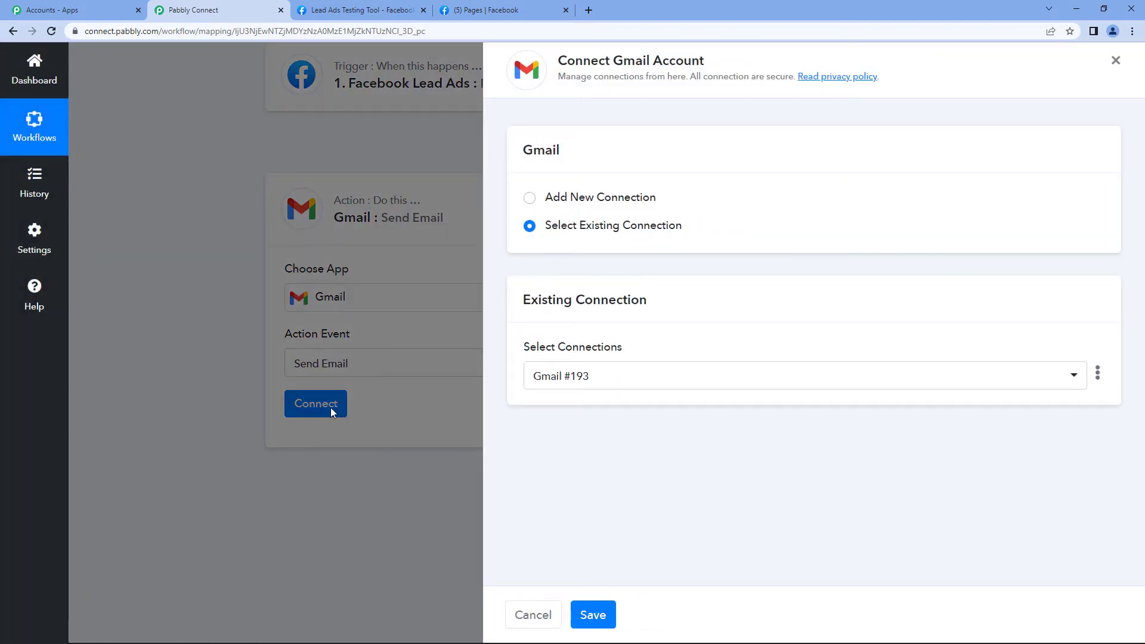
pyautogui.click(530, 199)
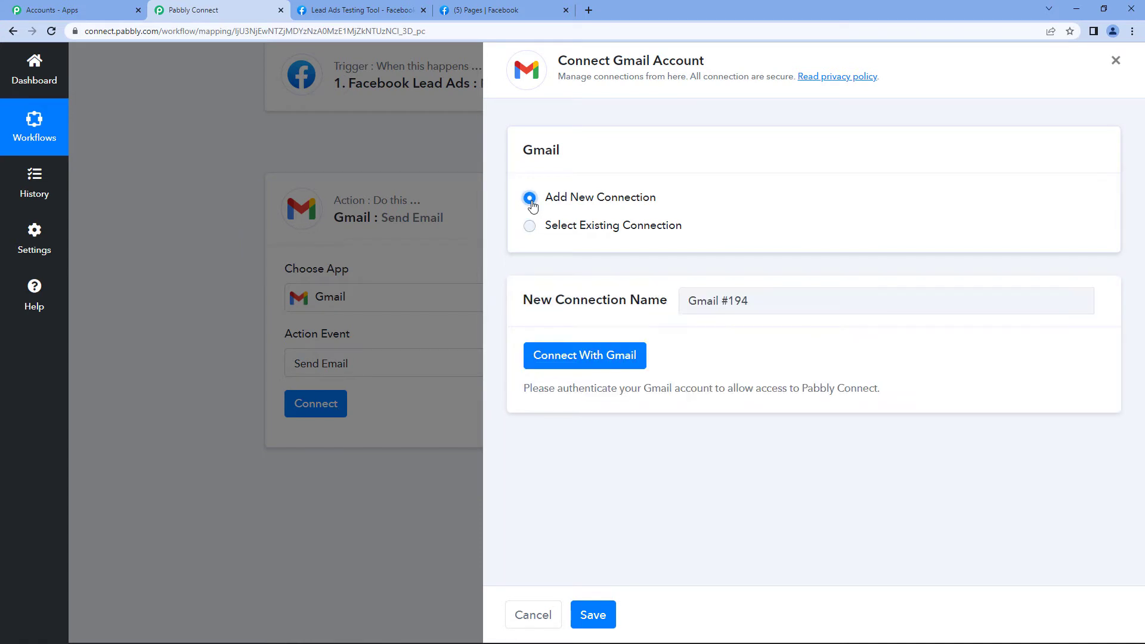
pyautogui.click(620, 356)
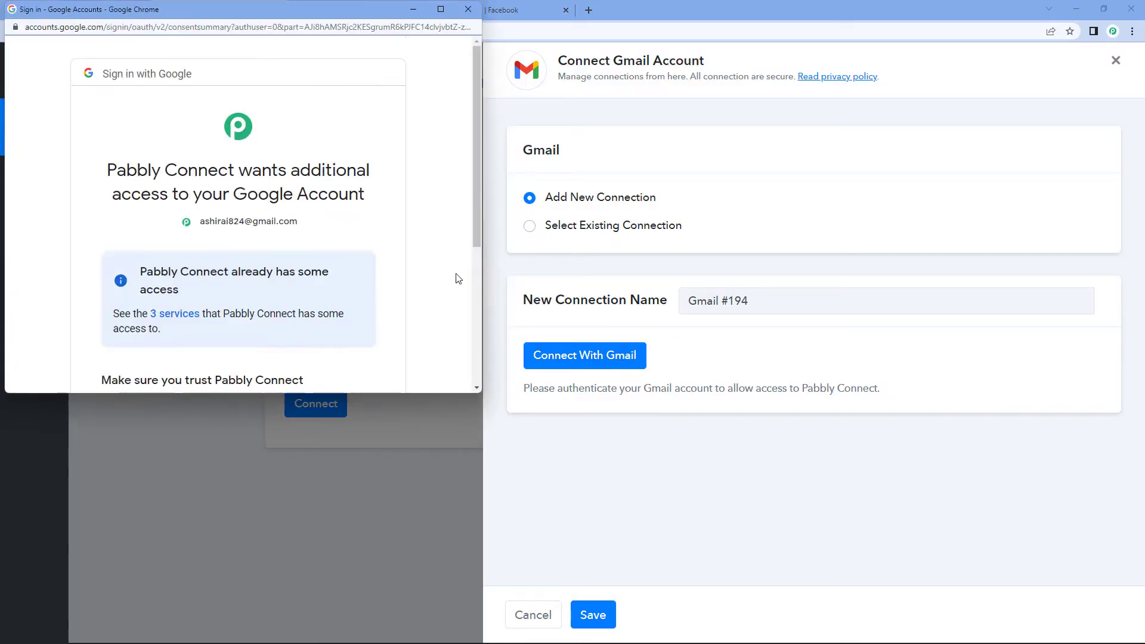
pyautogui.scroll(-2, 316, 297)
pyautogui.scroll(-2, 316, 297)
pyautogui.click(371, 285)
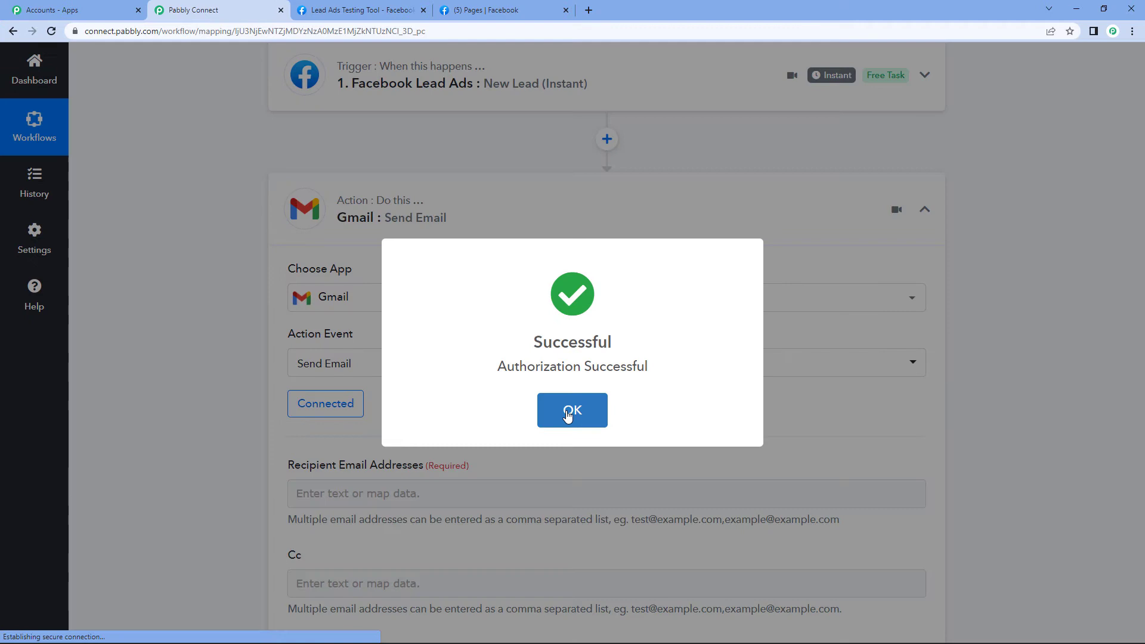
pyautogui.click(569, 402)
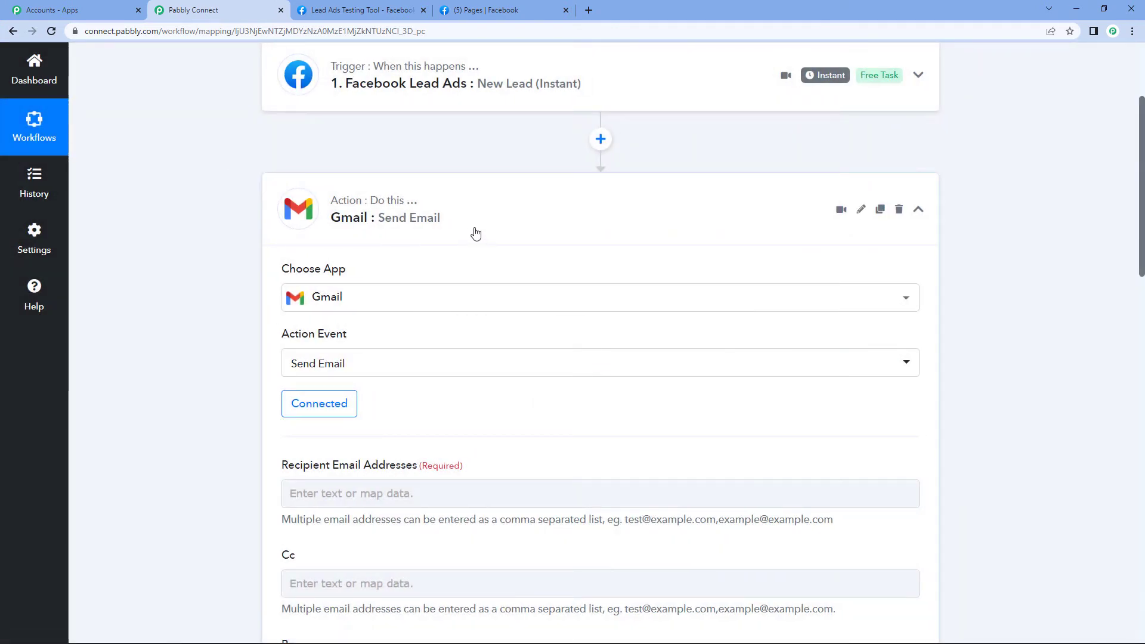
# Enter the sales address and a second address, comma-separated, as Send Email recipients
pyautogui.scroll(-5, 476, 232)
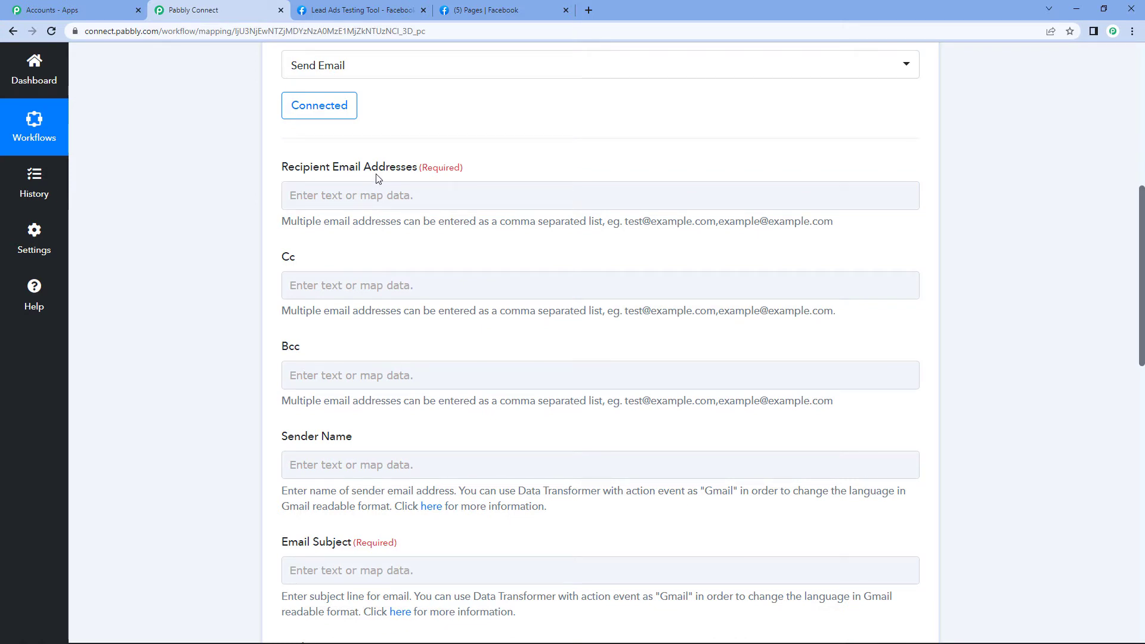
pyautogui.moveTo(281, 227); pyautogui.dragTo(607, 234)
pyautogui.click(652, 233)
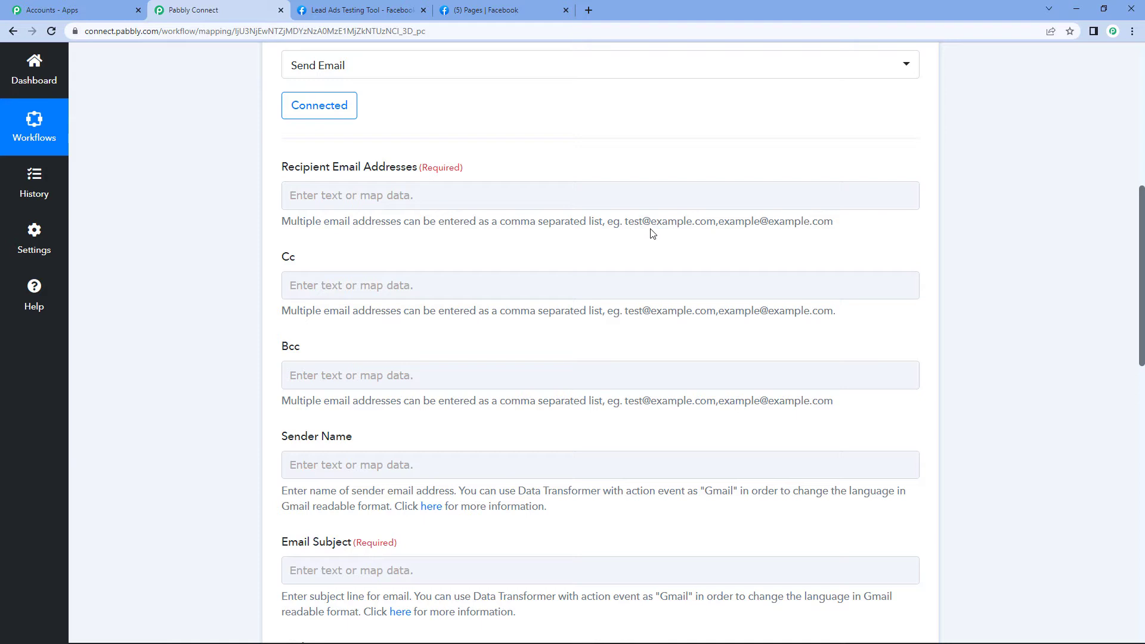
pyautogui.click(383, 202)
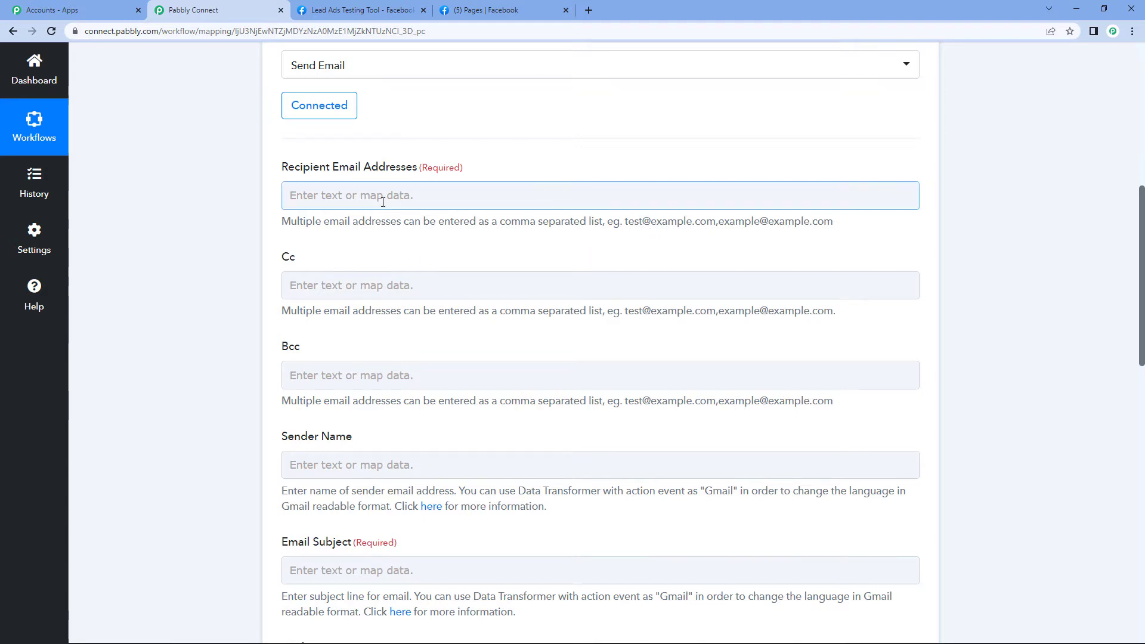
pyautogui.click(382, 202)
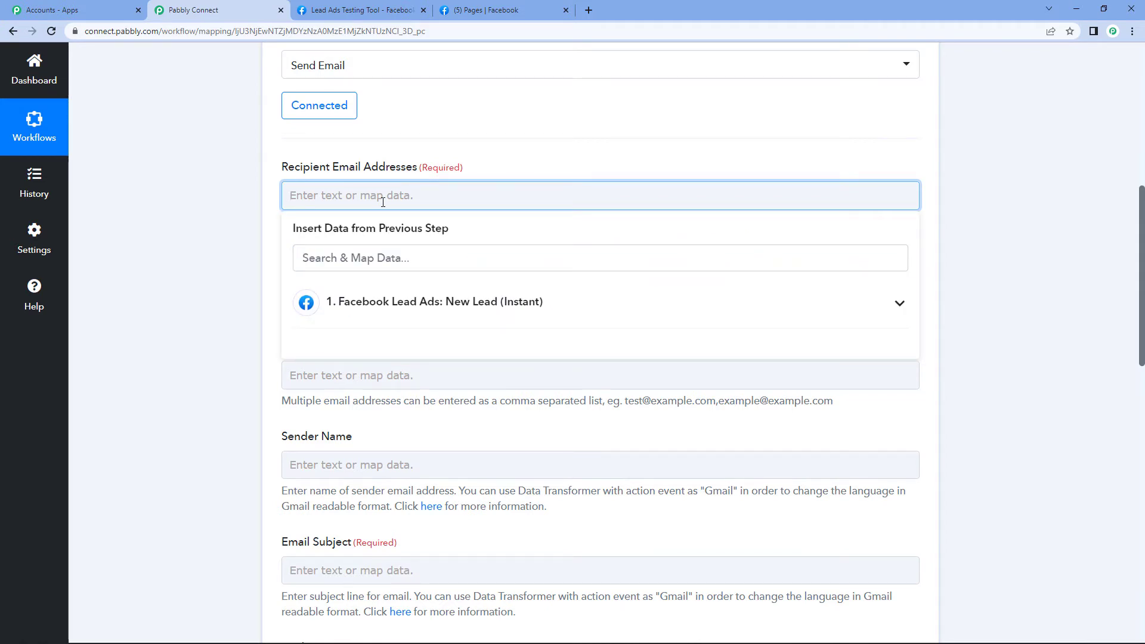
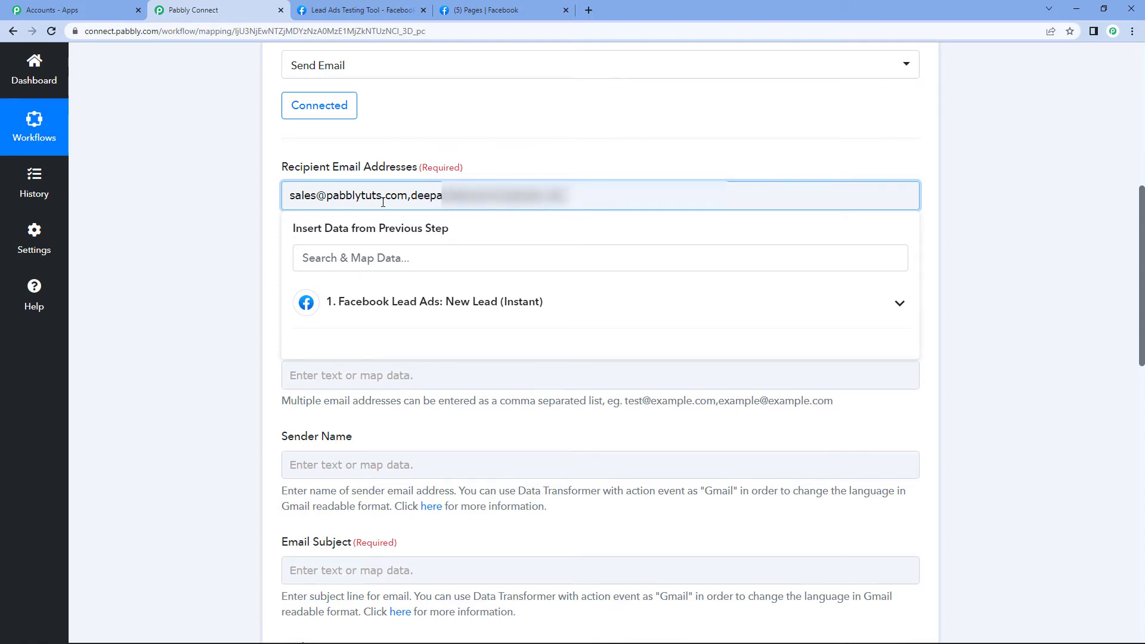
pyautogui.click(1071, 195)
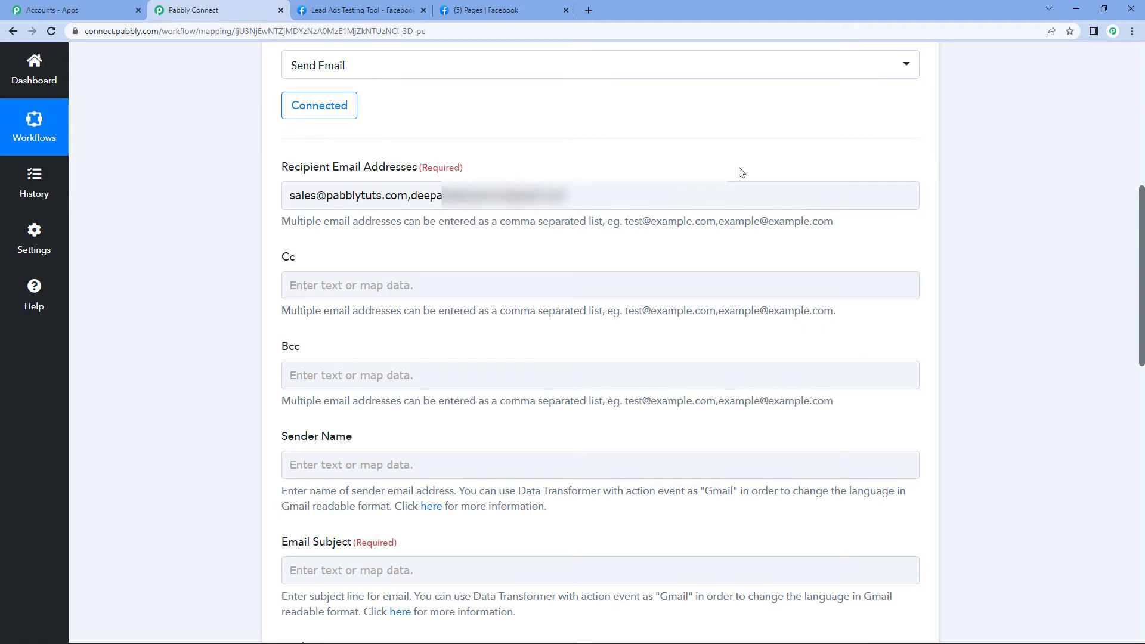
pyautogui.scroll(-3, 742, 171)
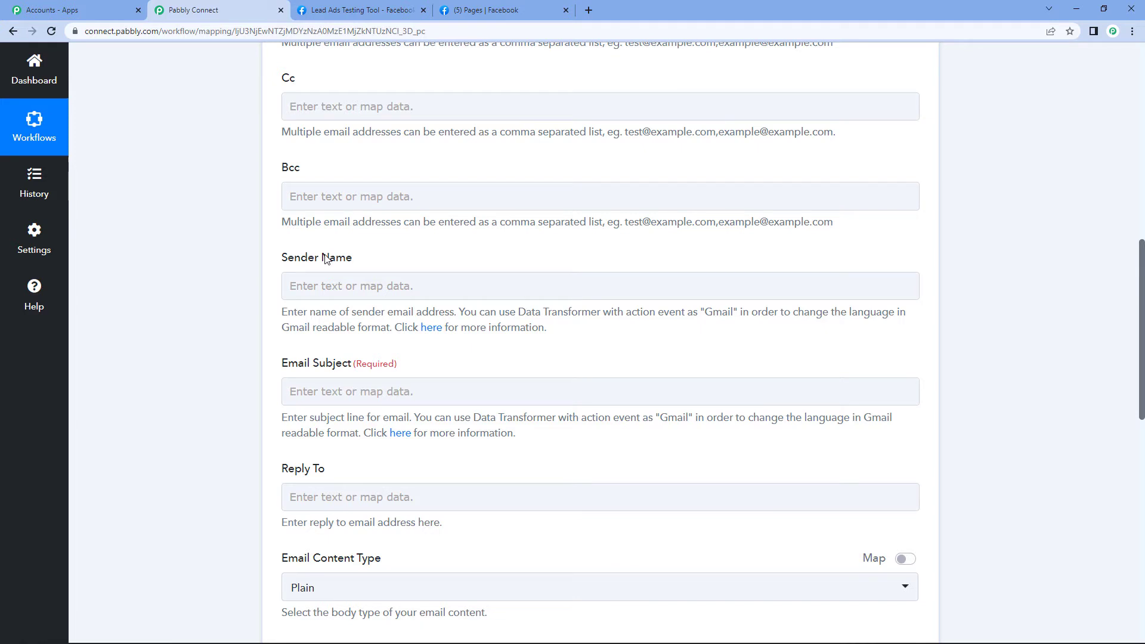
# Enter 'Pabbly' as the sender name and type 'New Facebook Lead Information' for the subject
pyautogui.click(338, 284)
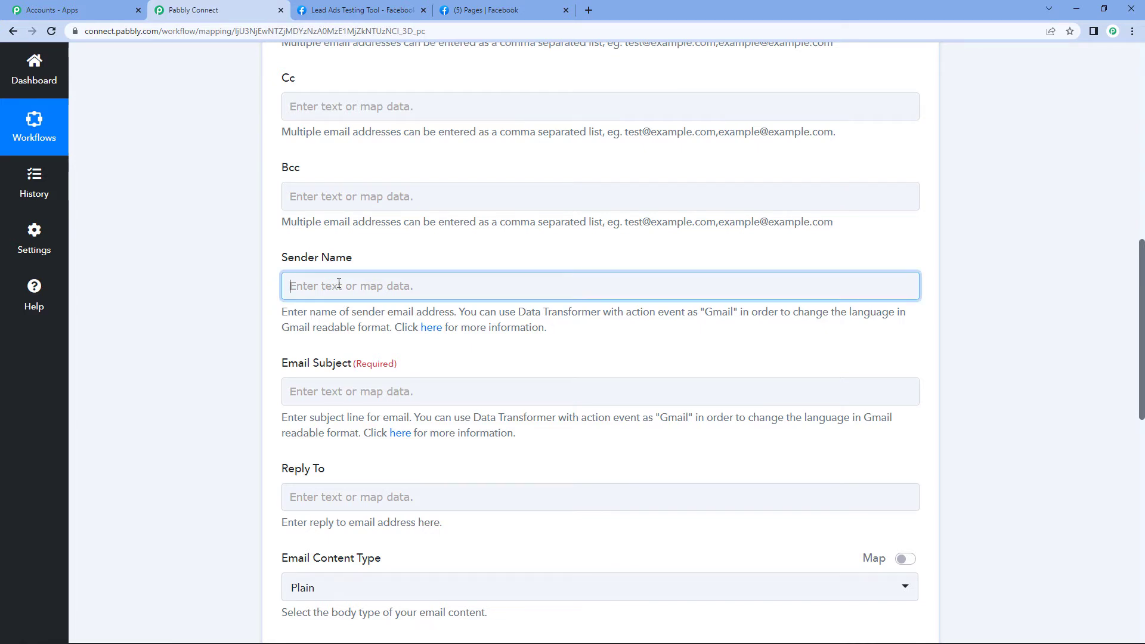
pyautogui.write('pabb')
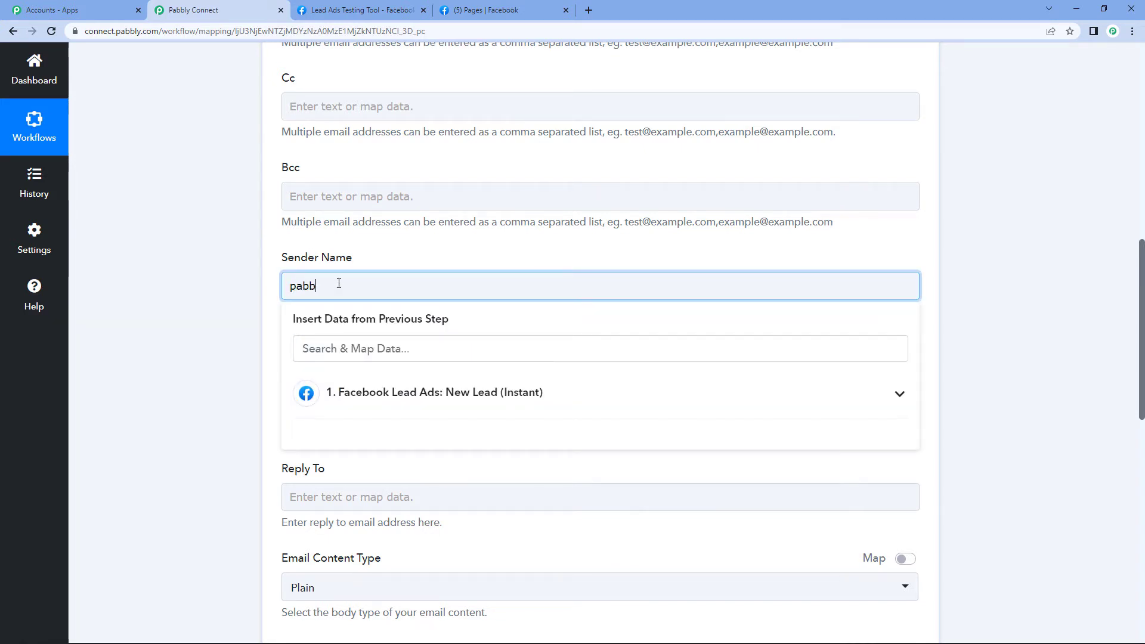
pyautogui.write('ly')
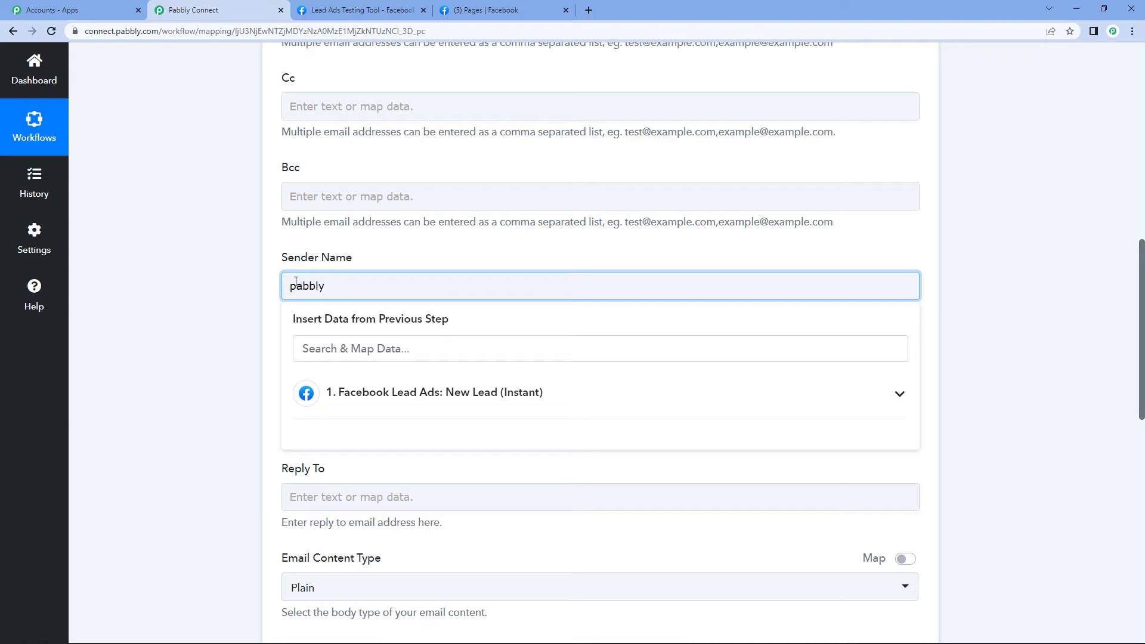
pyautogui.press('BackSpace')
pyautogui.press('BackSpace')
pyautogui.press('BackSpace')
pyautogui.press('BackSpace')
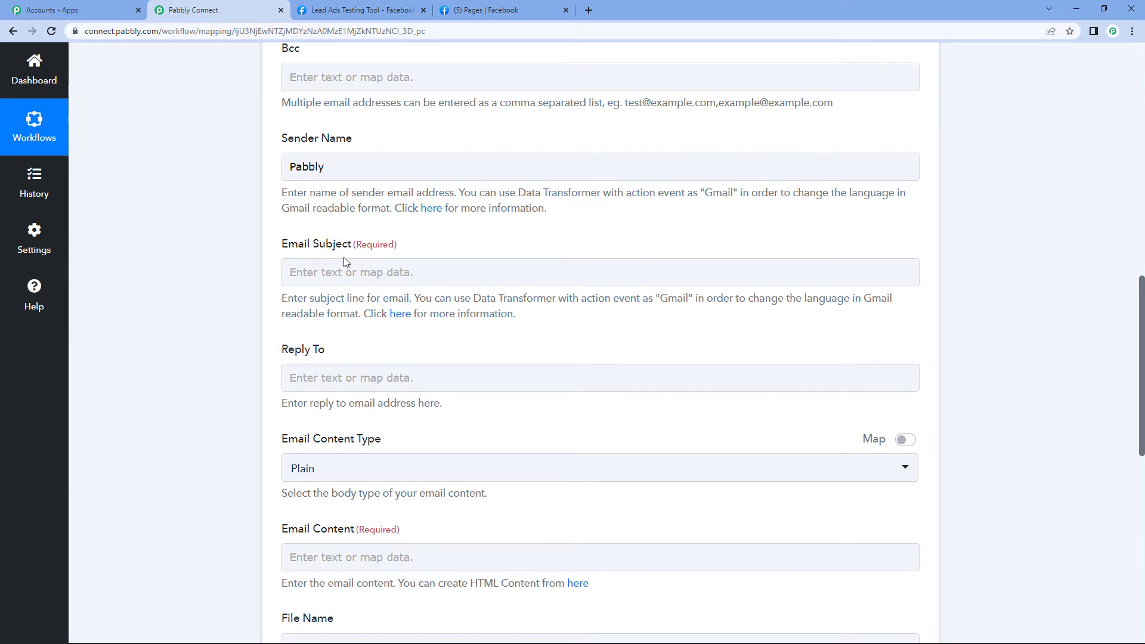
pyautogui.click(345, 272)
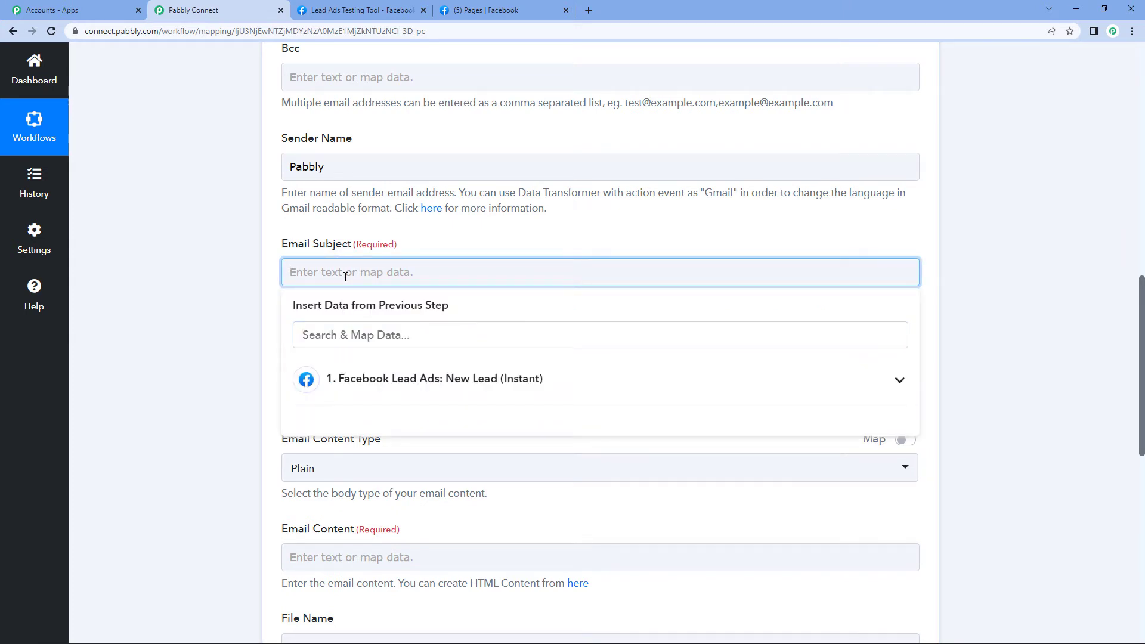
pyautogui.write('New Facebook Lead Information')
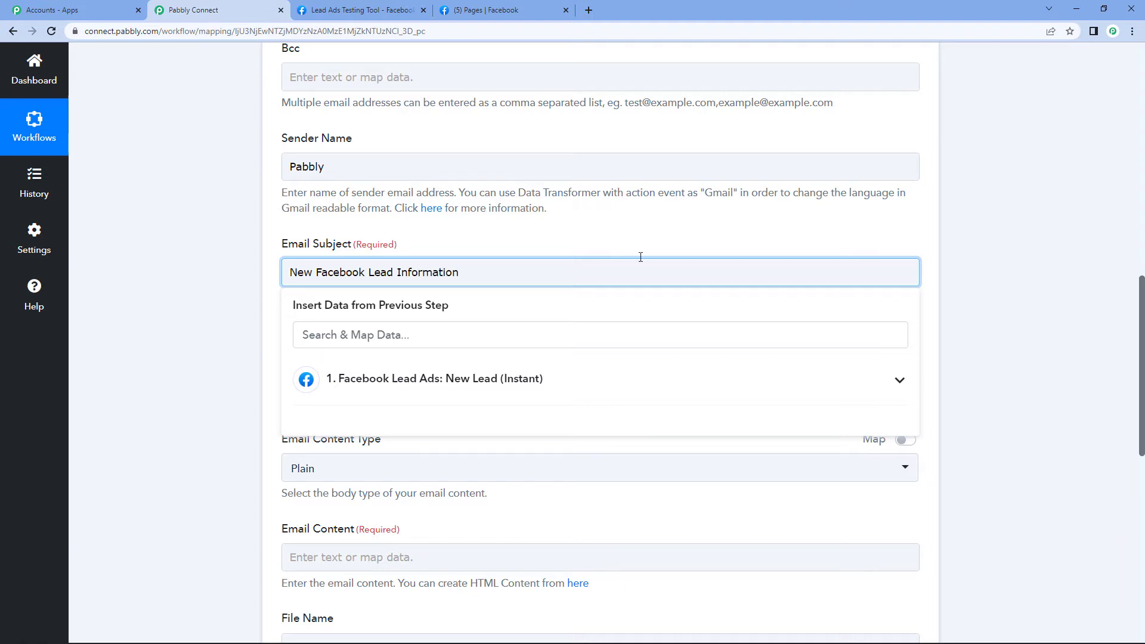
# Type 'Lead information is as follows,' into Email Content and end it with a line break
pyautogui.click(1018, 178)
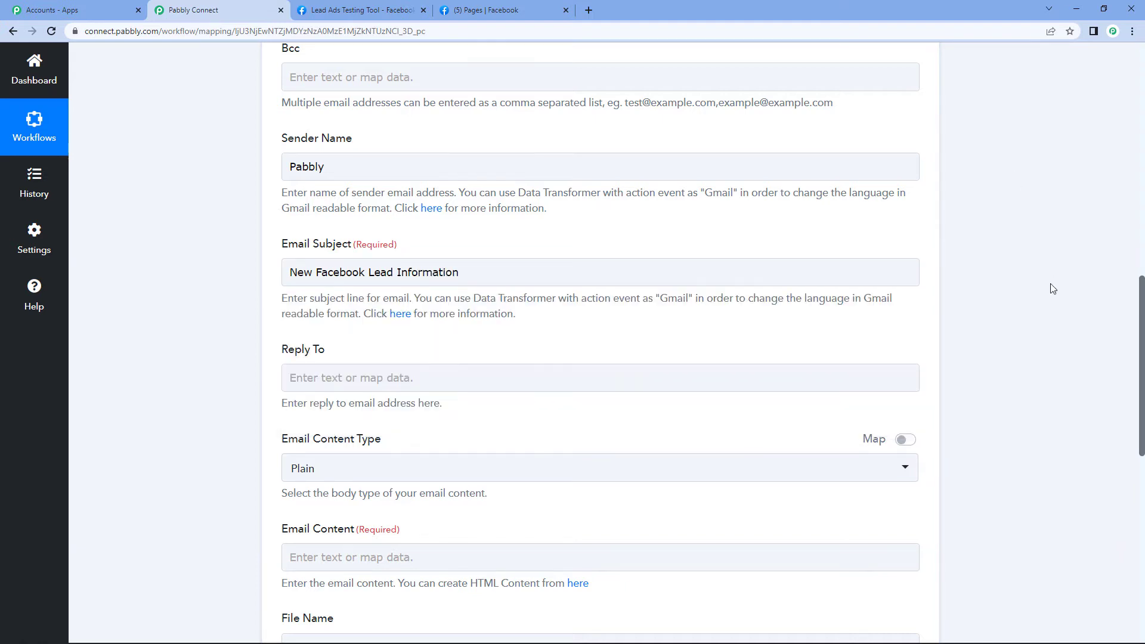
pyautogui.scroll(-1, 1050, 283)
pyautogui.scroll(-4, 1053, 288)
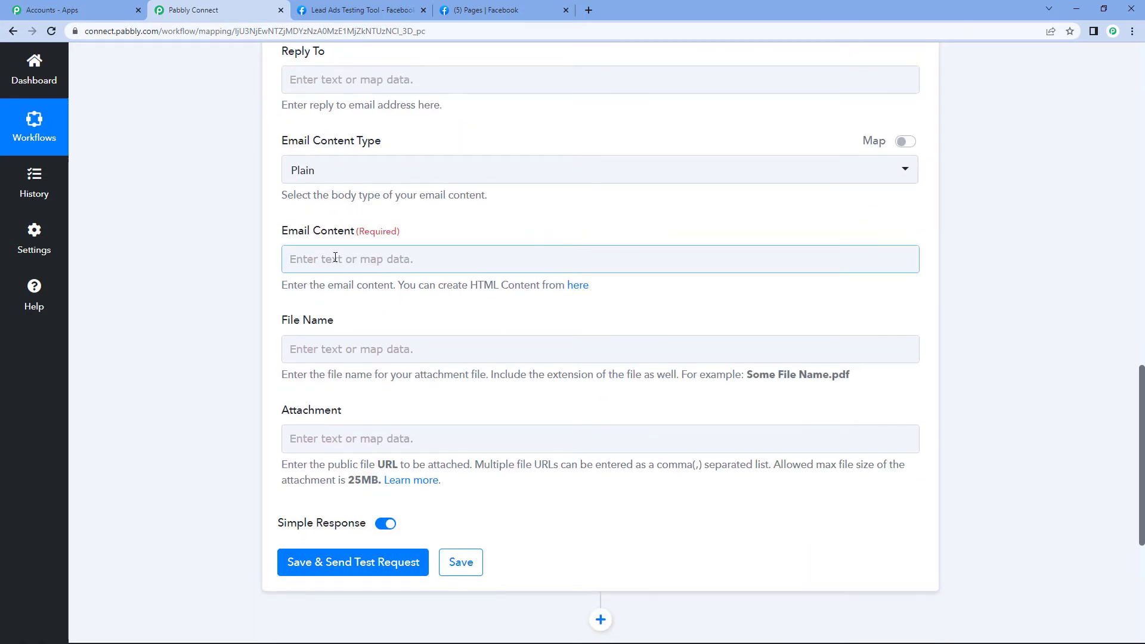
pyautogui.click(335, 257)
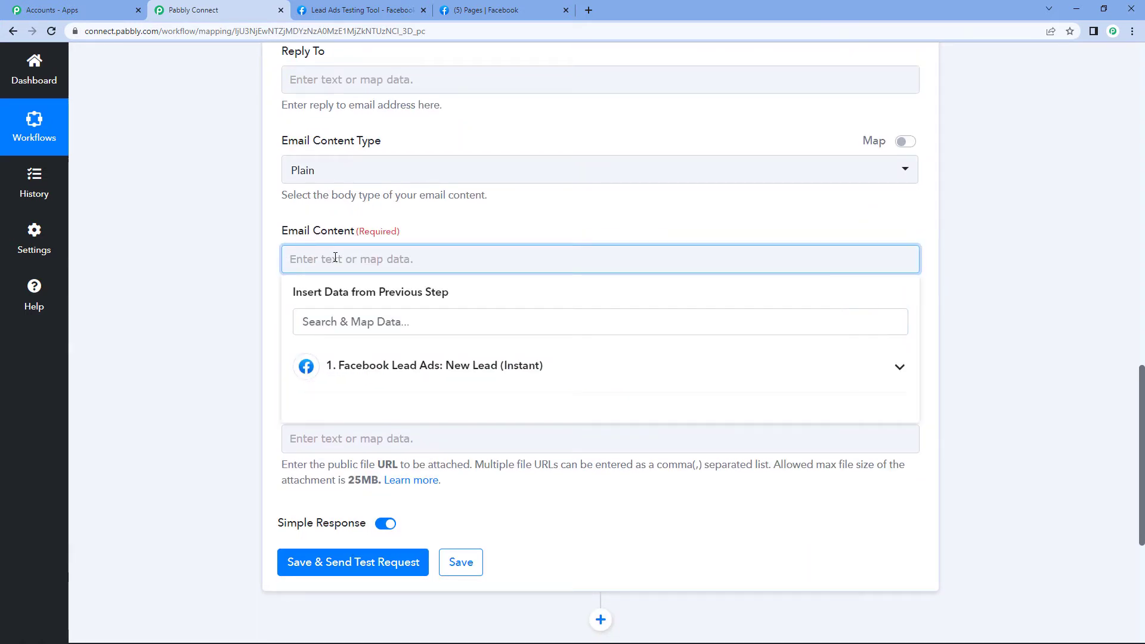
pyautogui.write('N')
pyautogui.press('BackSpace')
pyautogui.write('N')
pyautogui.press('BackSpace')
pyautogui.write('Lead information is a s')
pyautogui.press('BackSpace')
pyautogui.press('BackSpace')
pyautogui.write('s follows')
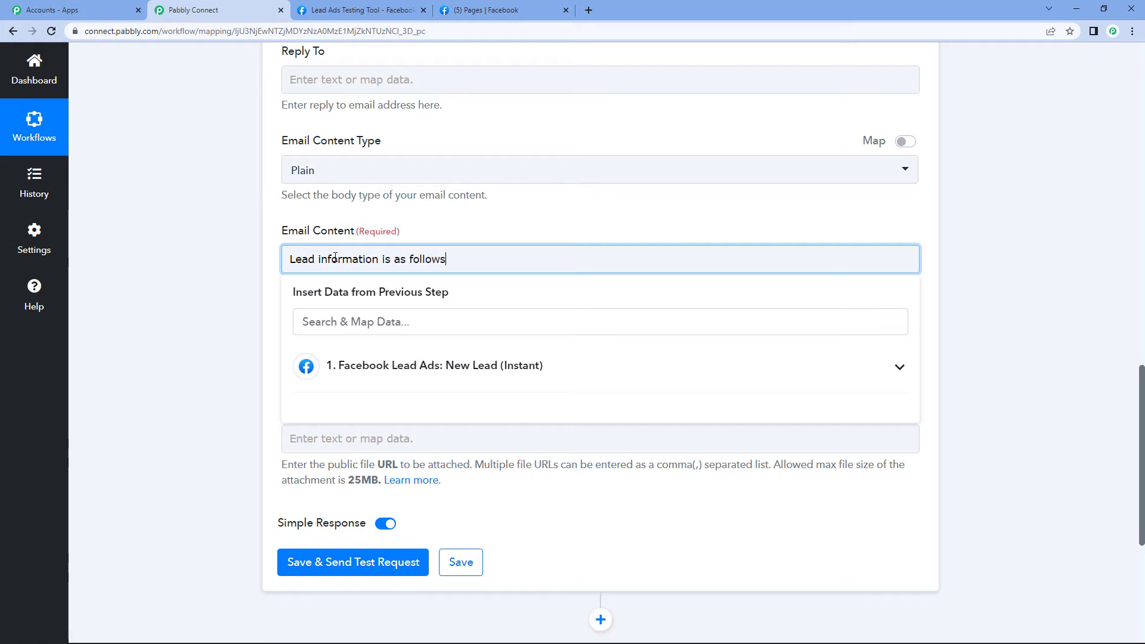
pyautogui.write(',')
pyautogui.press('Return')
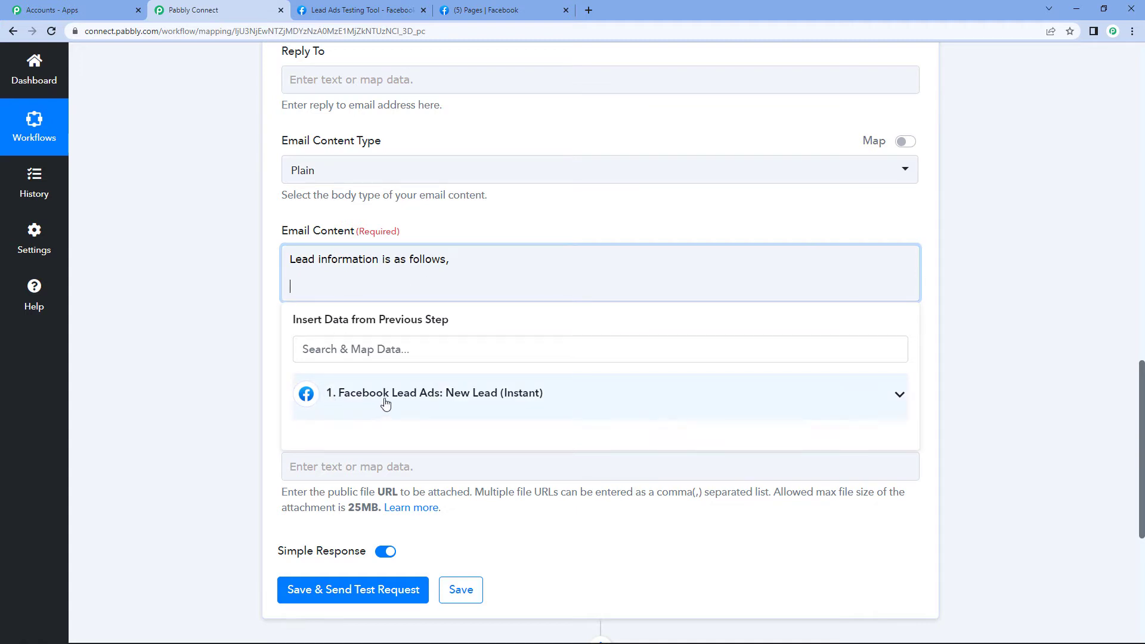
# Insert the Facebook lead's Res4 Full Name into the body, labelled 'Name :'
pyautogui.click(385, 404)
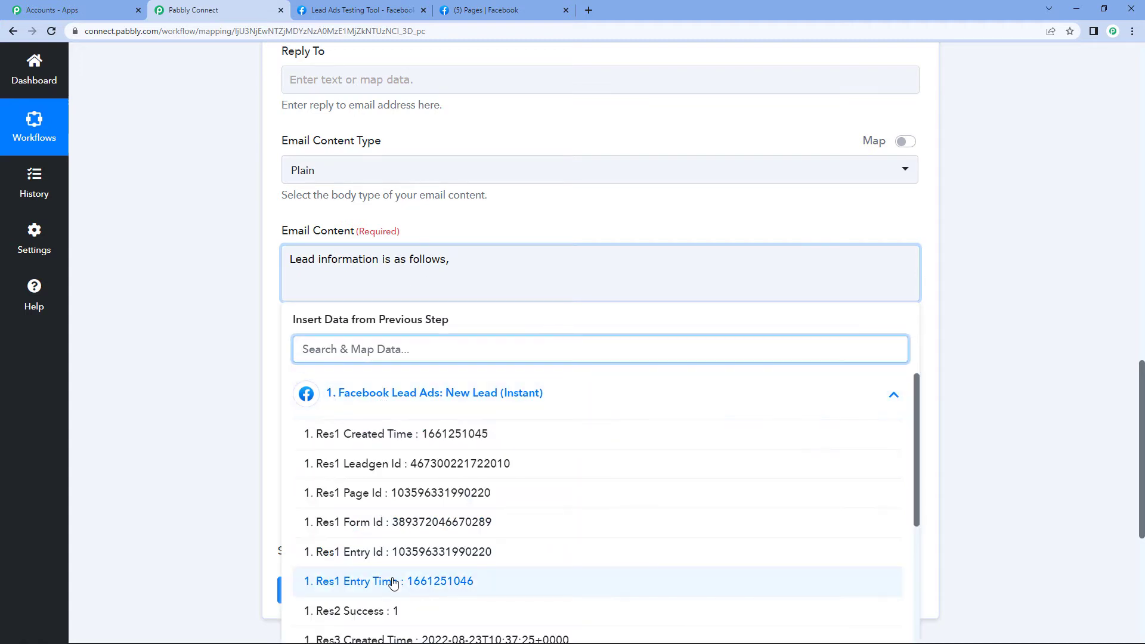
pyautogui.scroll(-3, 563, 587)
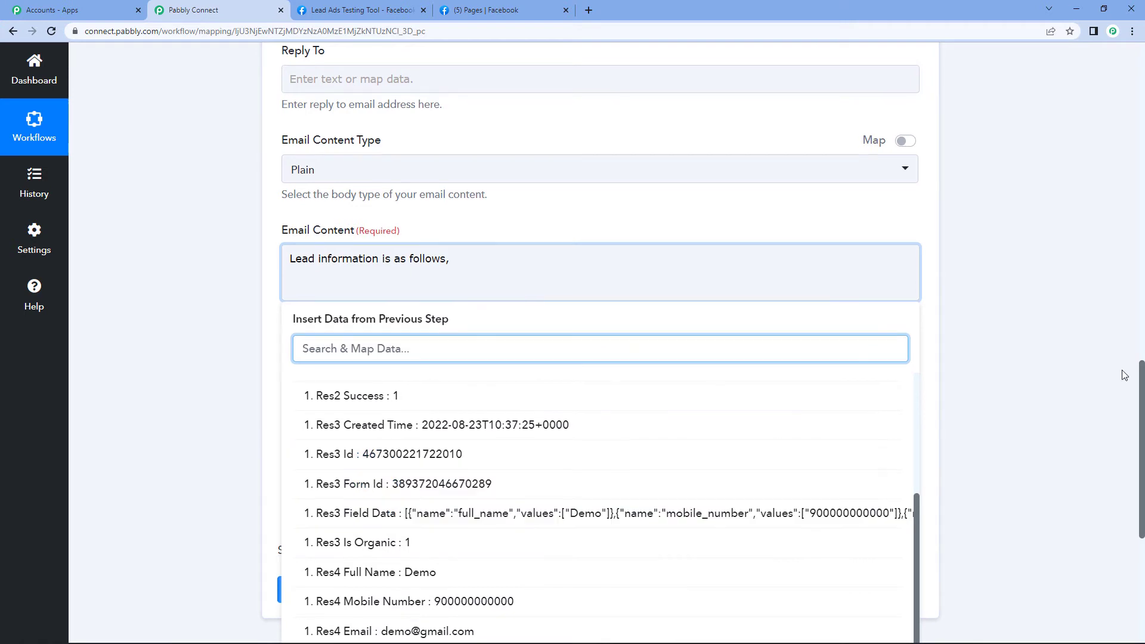
pyautogui.scroll(-3, 507, 531)
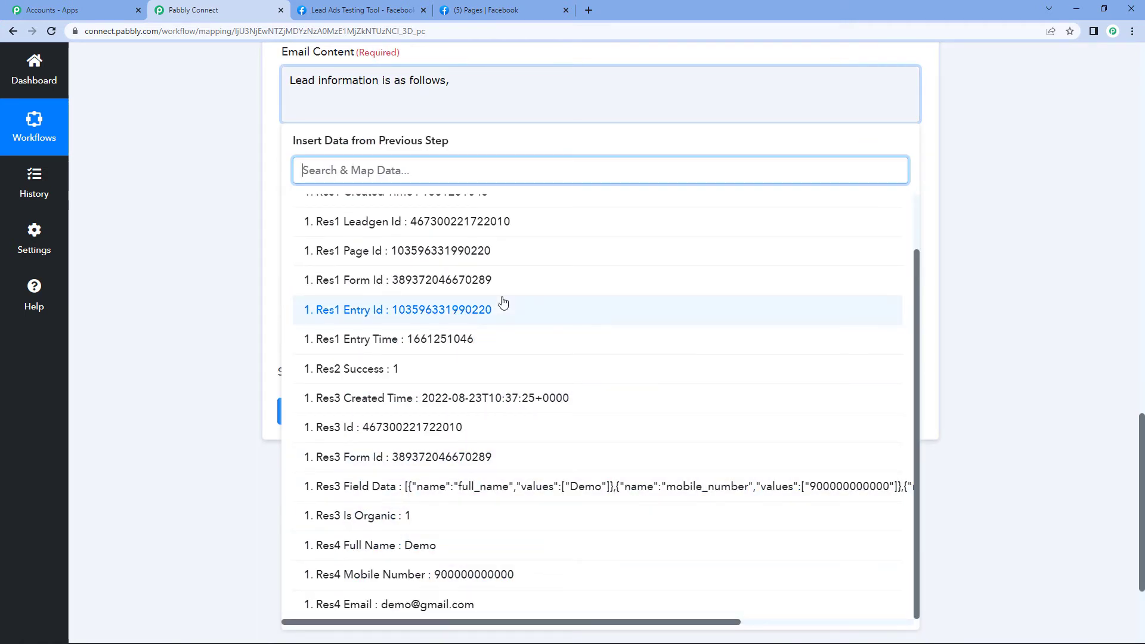
pyautogui.scroll(3, 501, 307)
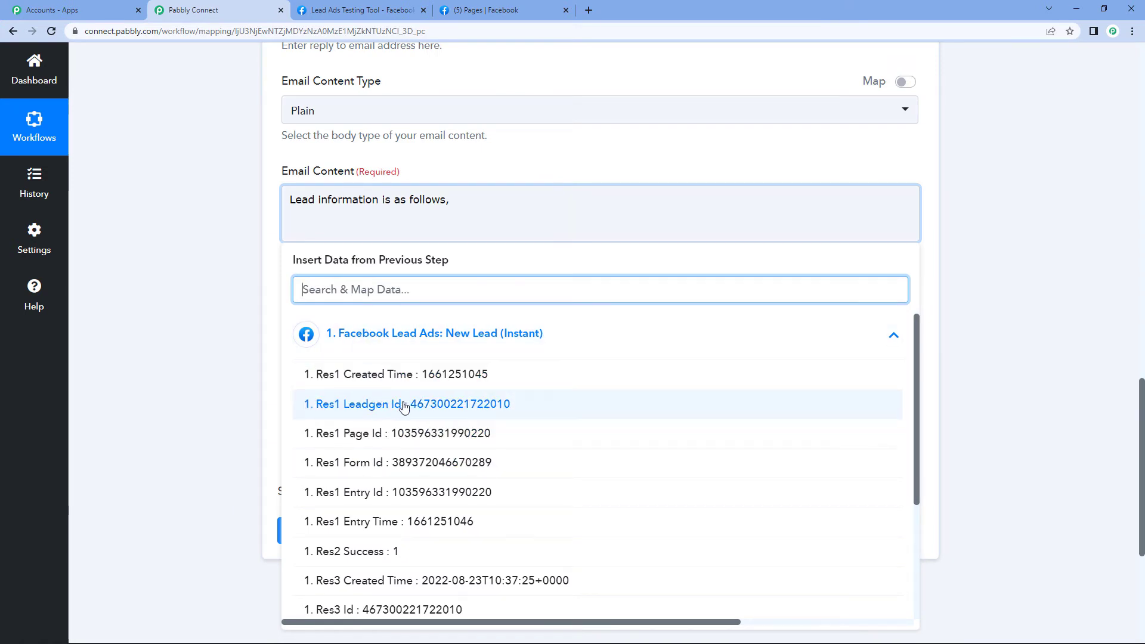
pyautogui.scroll(-3, 420, 468)
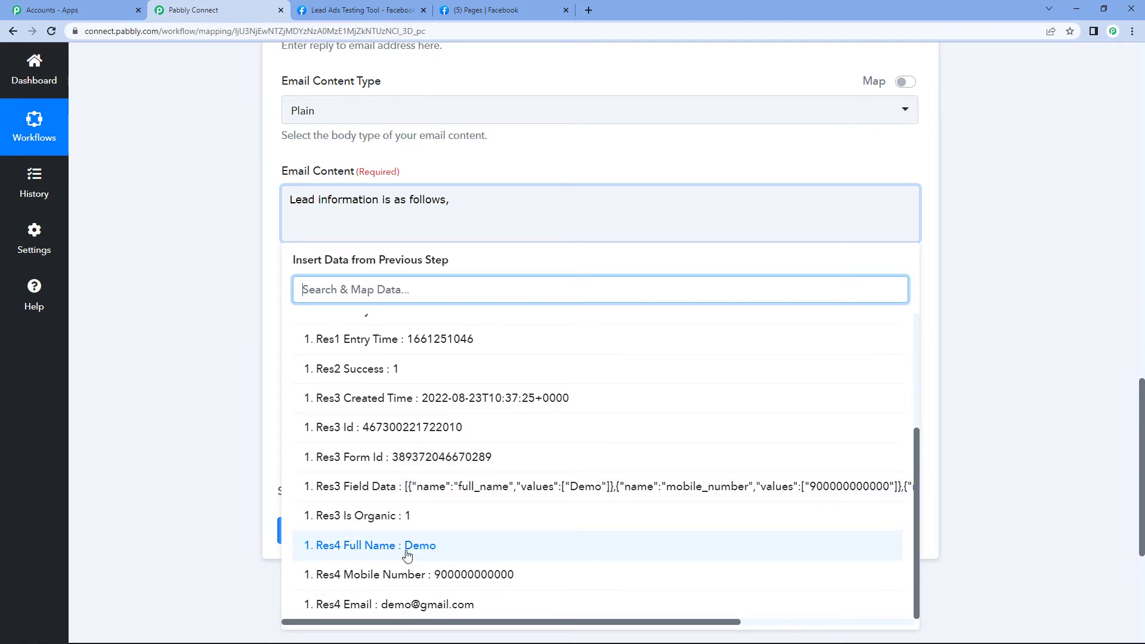
pyautogui.click(432, 542)
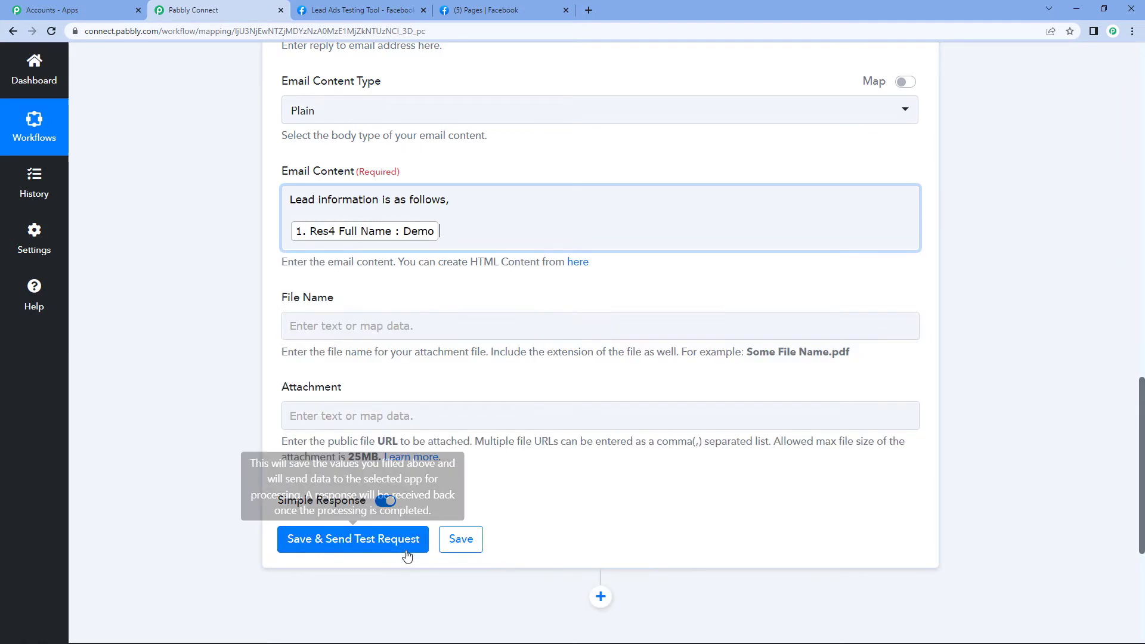
pyautogui.click(290, 232)
pyautogui.write('Name : 1.')
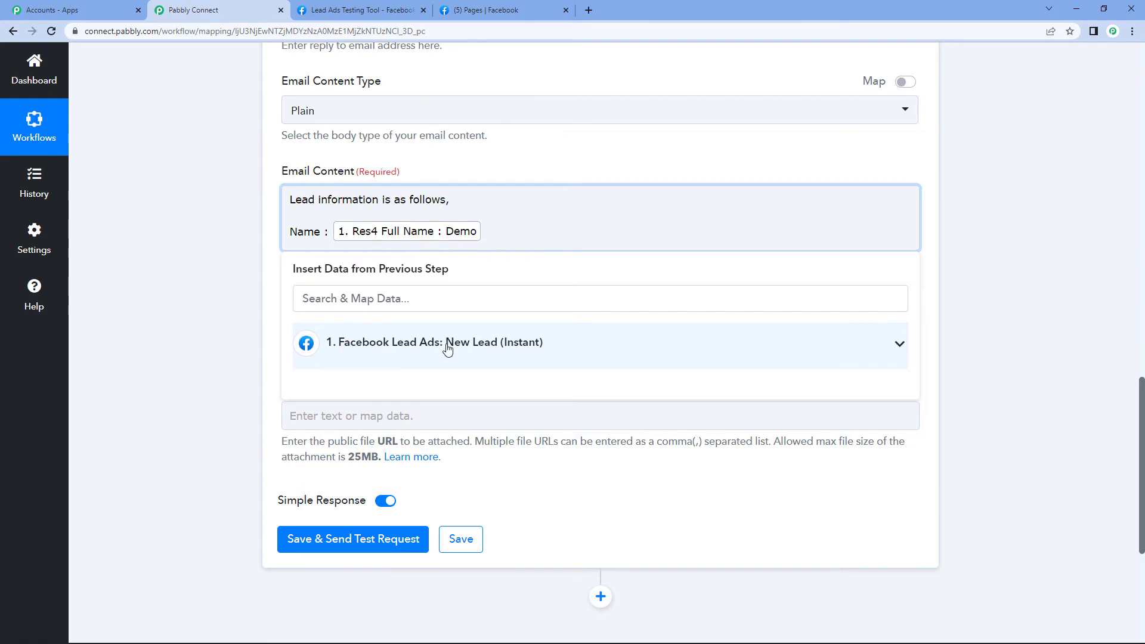
pyautogui.scroll(13, 900, 263)
# Dismiss the Insert Data list under Email Subject and scroll down to Email Content
pyautogui.scroll(4, 601, 262)
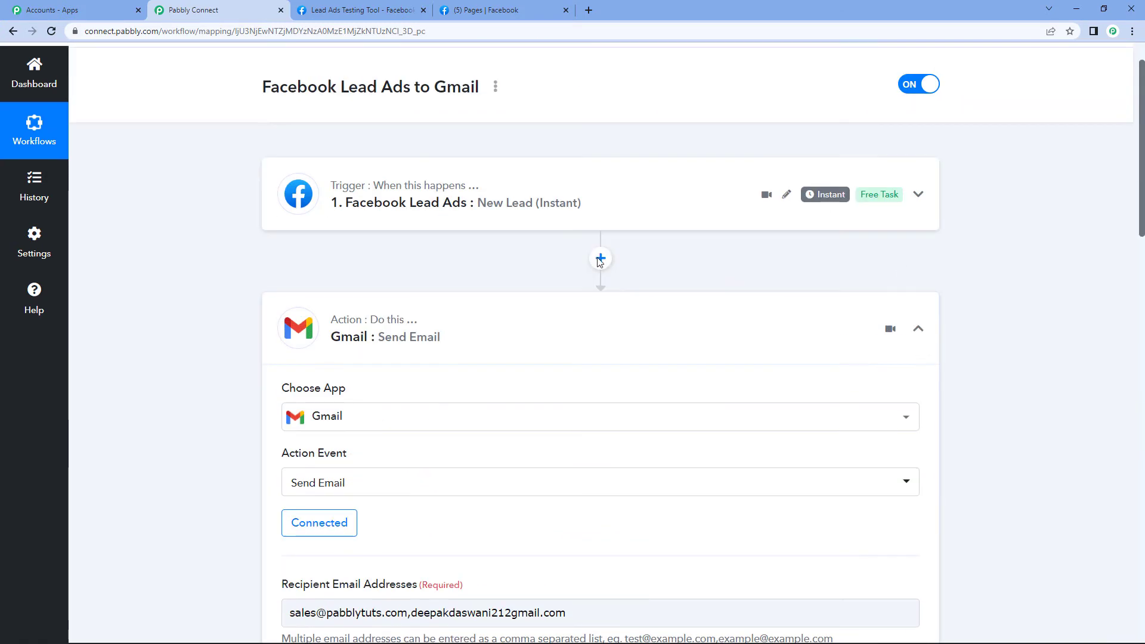
pyautogui.click(536, 222)
pyautogui.scroll(-13, 544, 302)
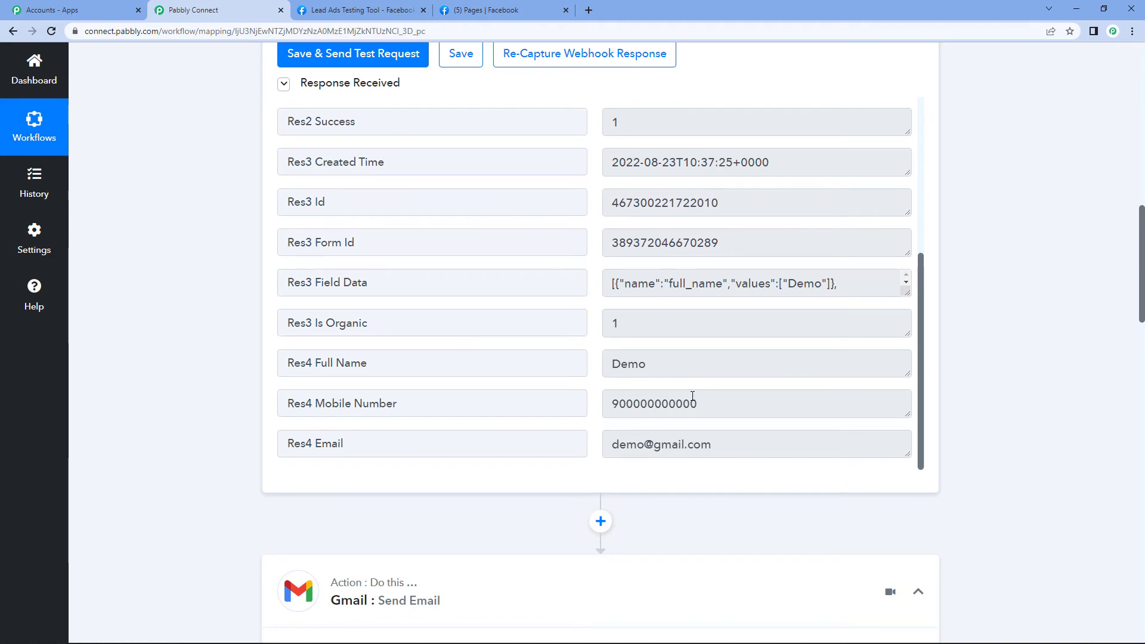
pyautogui.scroll(-13, 539, 253)
pyautogui.click(542, 241)
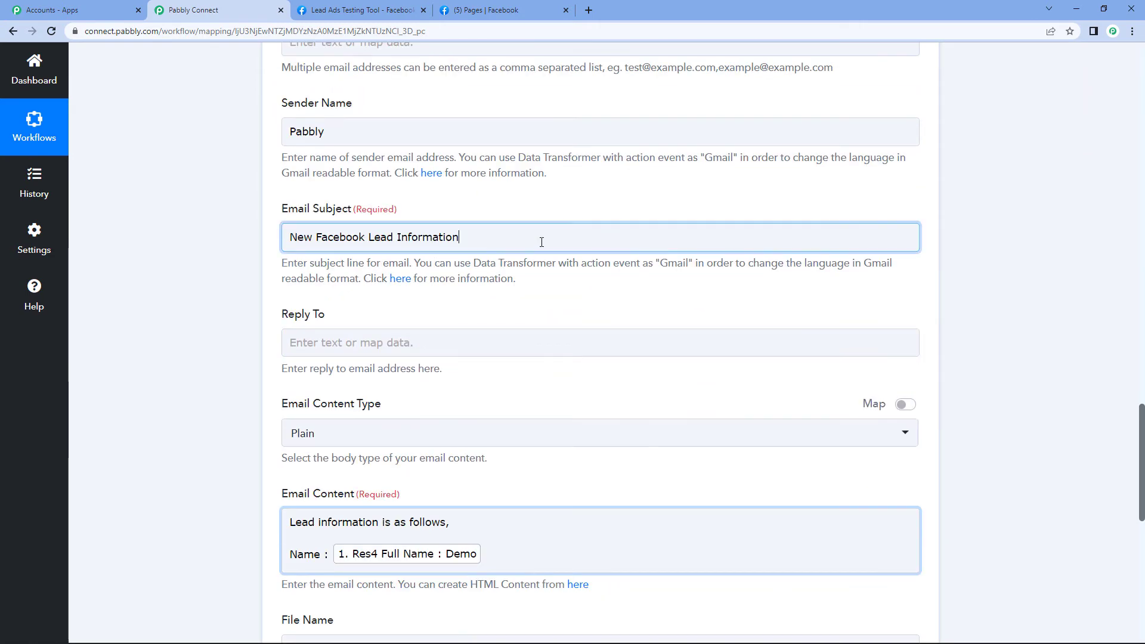
pyautogui.click(987, 247)
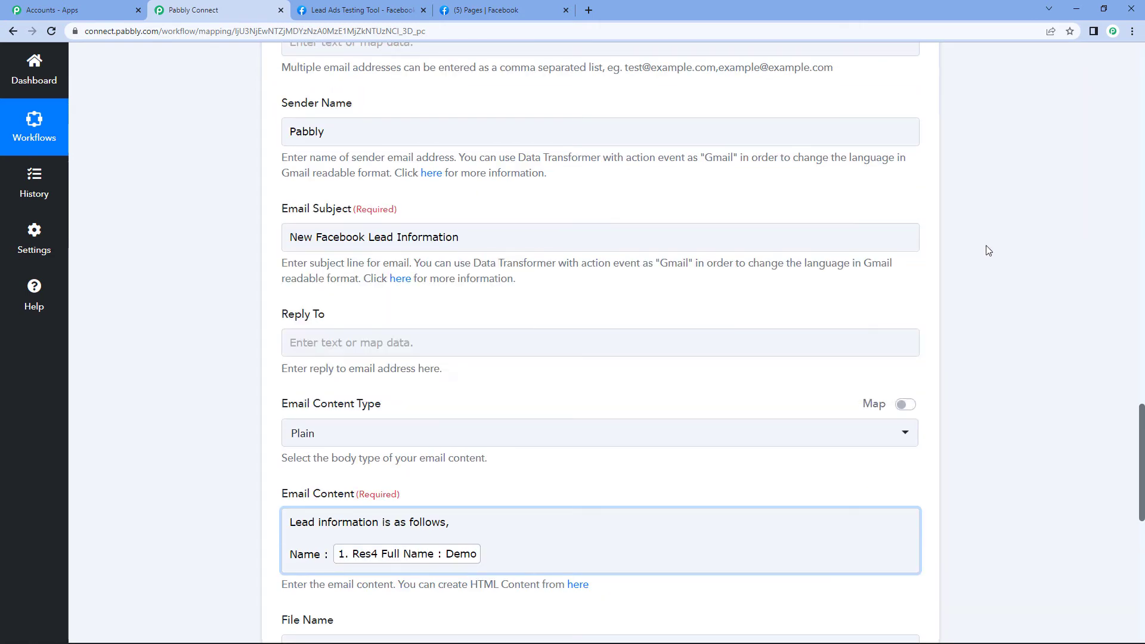
pyautogui.scroll(-3, 593, 298)
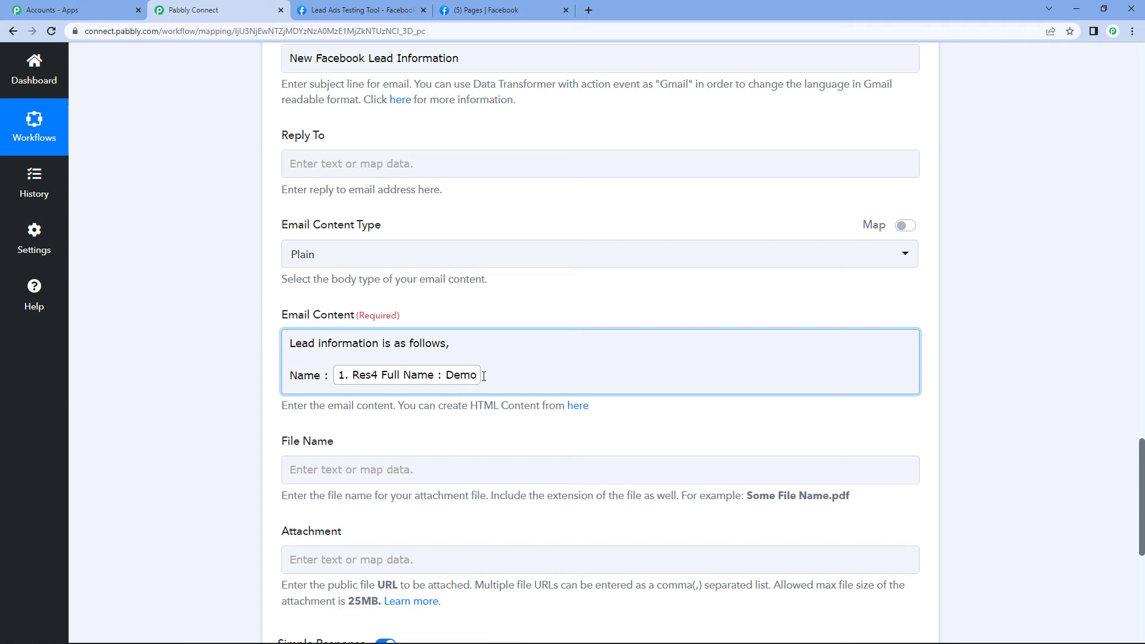
# Add a new body line with the lead's Res4 Mobile Number, labelled 'Mobile Number :'
pyautogui.moveTo(288, 342); pyautogui.dragTo(451, 341)
pyautogui.click(480, 342)
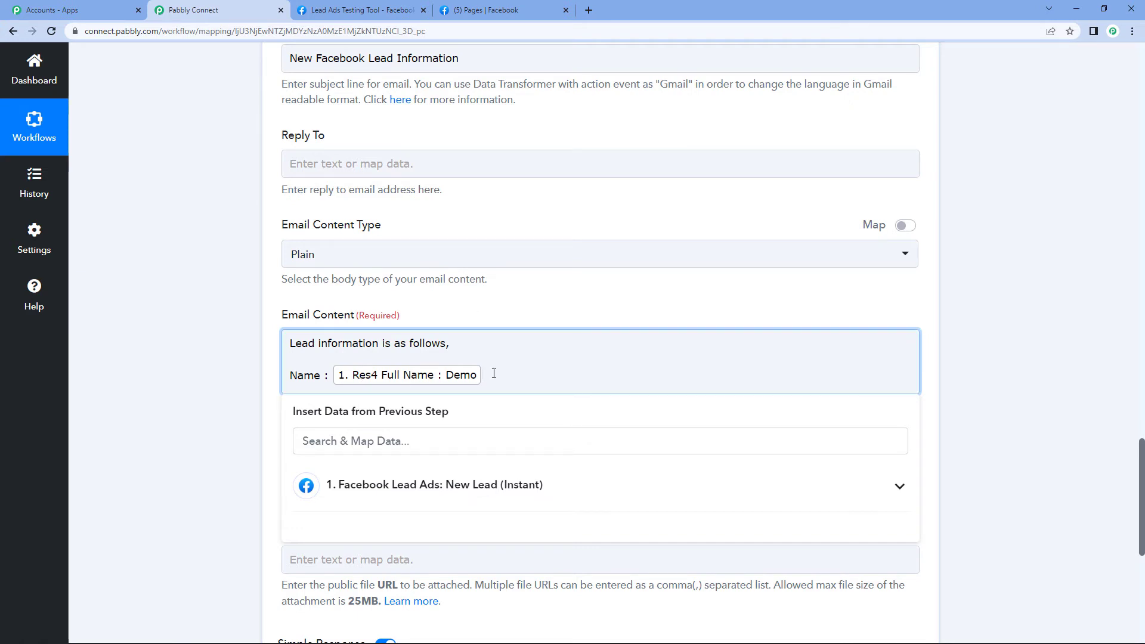
pyautogui.press('Return')
pyautogui.click(470, 509)
pyautogui.scroll(-3, 578, 554)
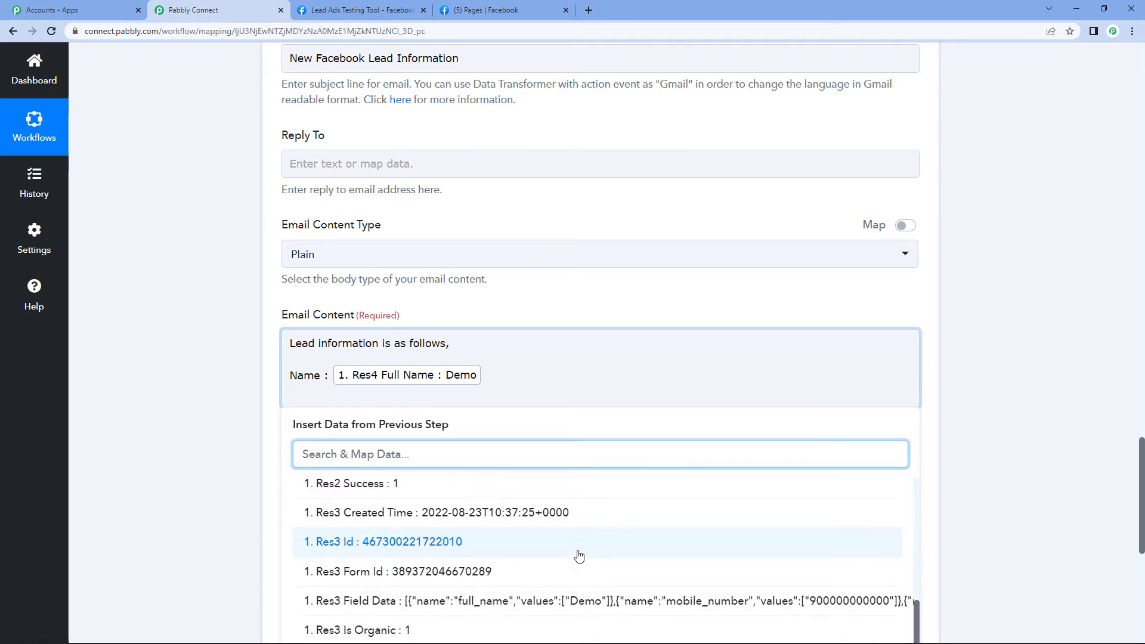
pyautogui.scroll(-1, 1111, 458)
pyautogui.scroll(-3, 1111, 457)
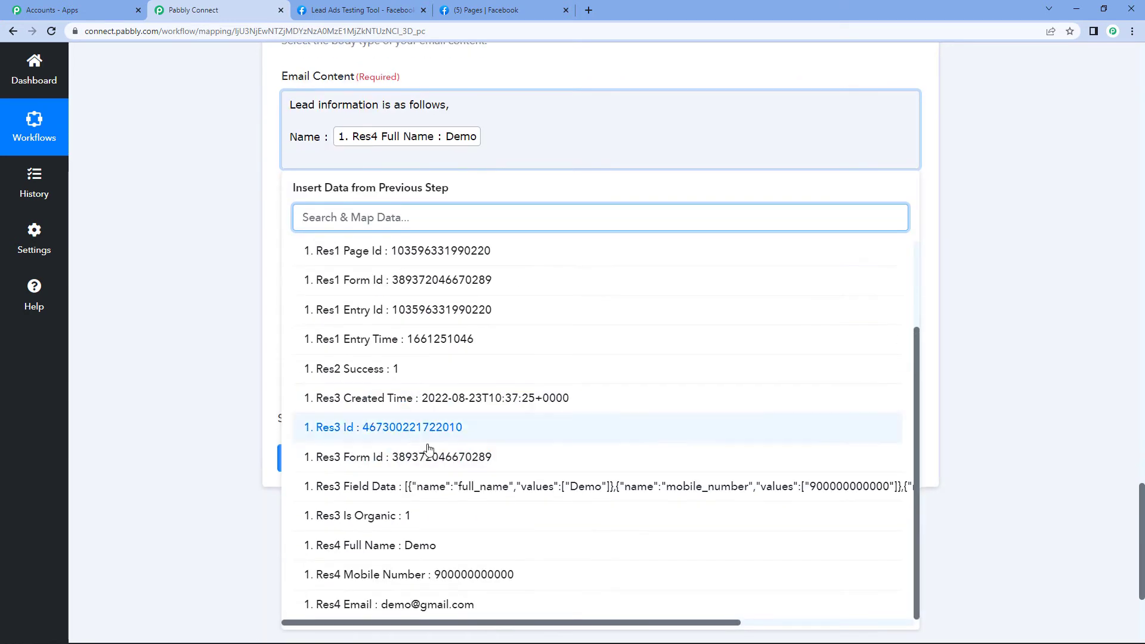
pyautogui.click(516, 575)
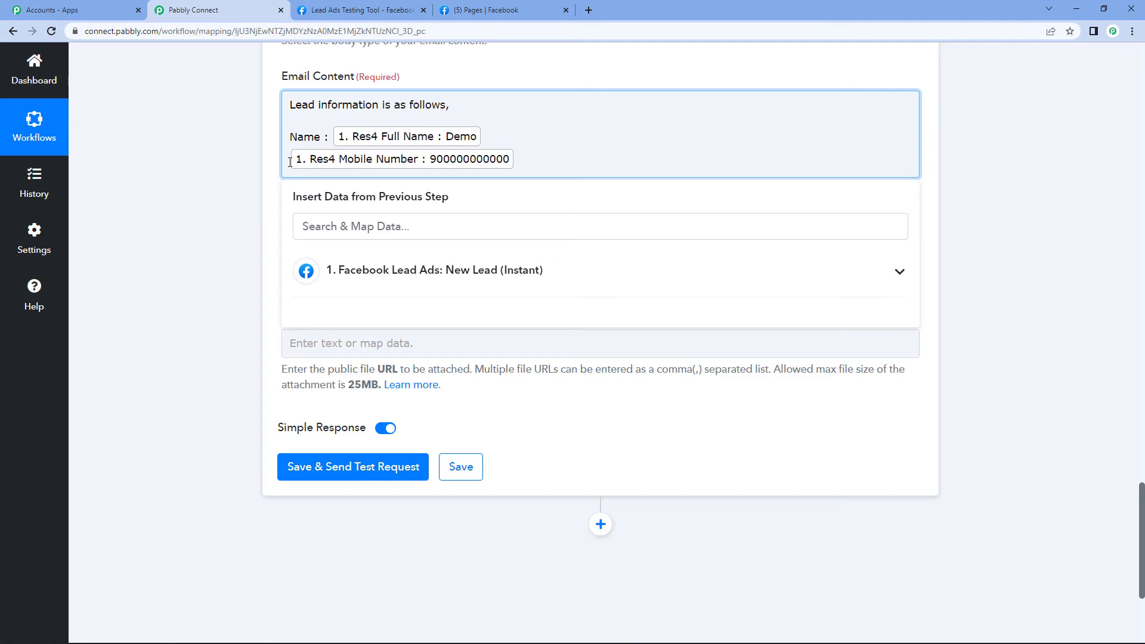
pyautogui.write('Mobile N')
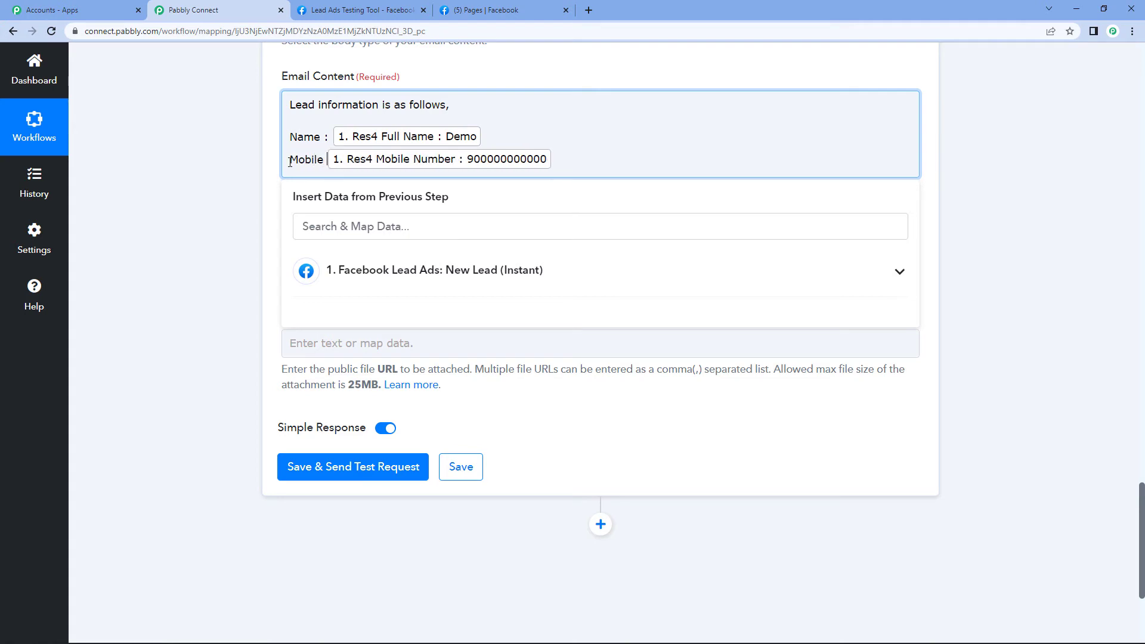
pyautogui.write('umber :')
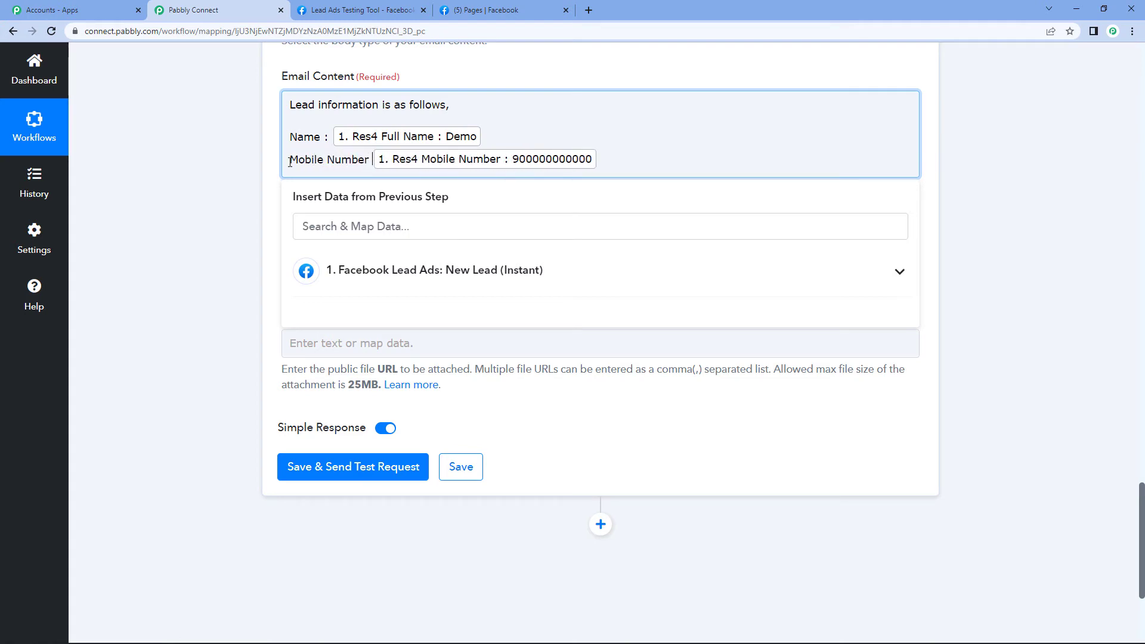
pyautogui.click(622, 169)
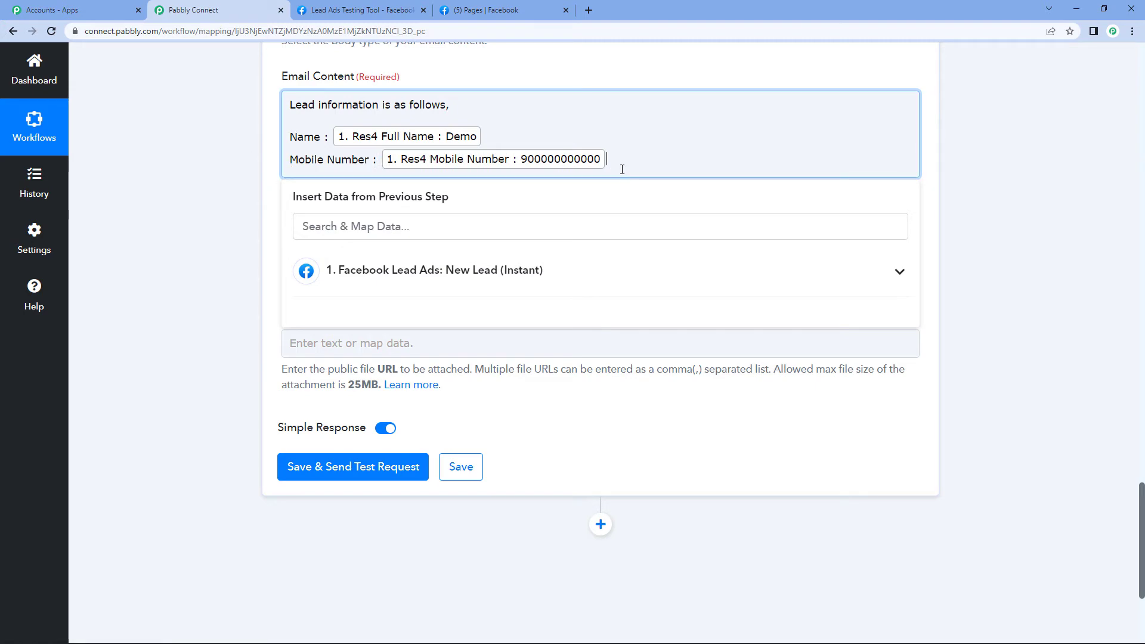
# Start another new line and bring up the Facebook lead fields for the email entry
pyautogui.press('Return')
pyautogui.click(608, 285)
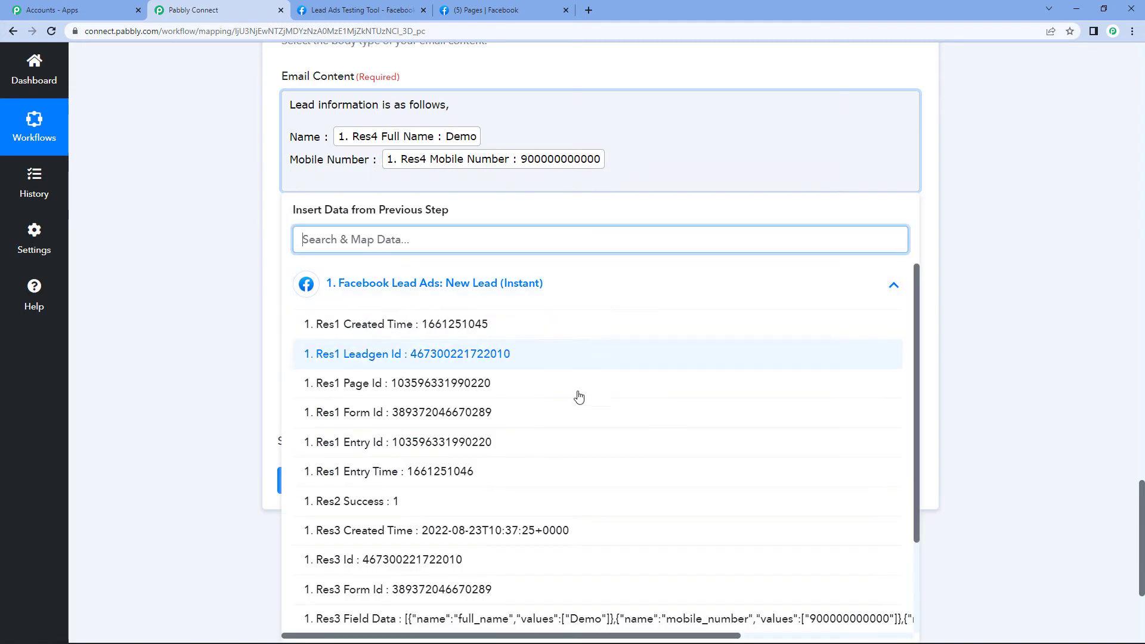
pyautogui.scroll(-3, 548, 500)
pyautogui.scroll(-3, 548, 500)
# Insert the lead's Res4 Email labelled 'Email :', then add 'Thank you.' on a new line
pyautogui.click(455, 578)
pyautogui.scroll(5, 516, 409)
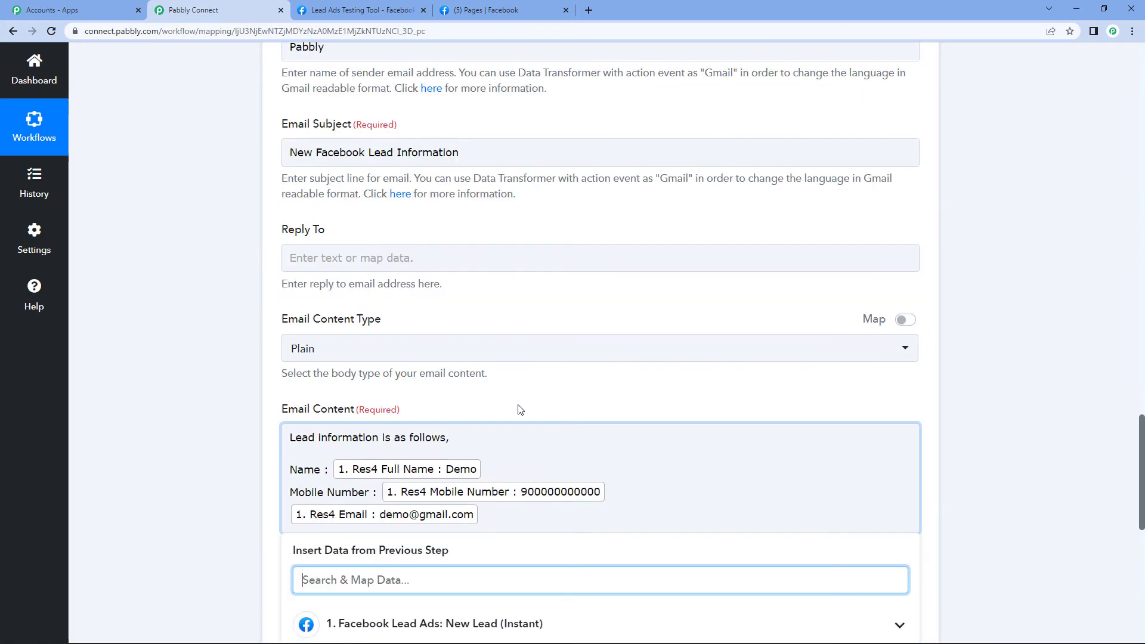
pyautogui.scroll(-3, 484, 421)
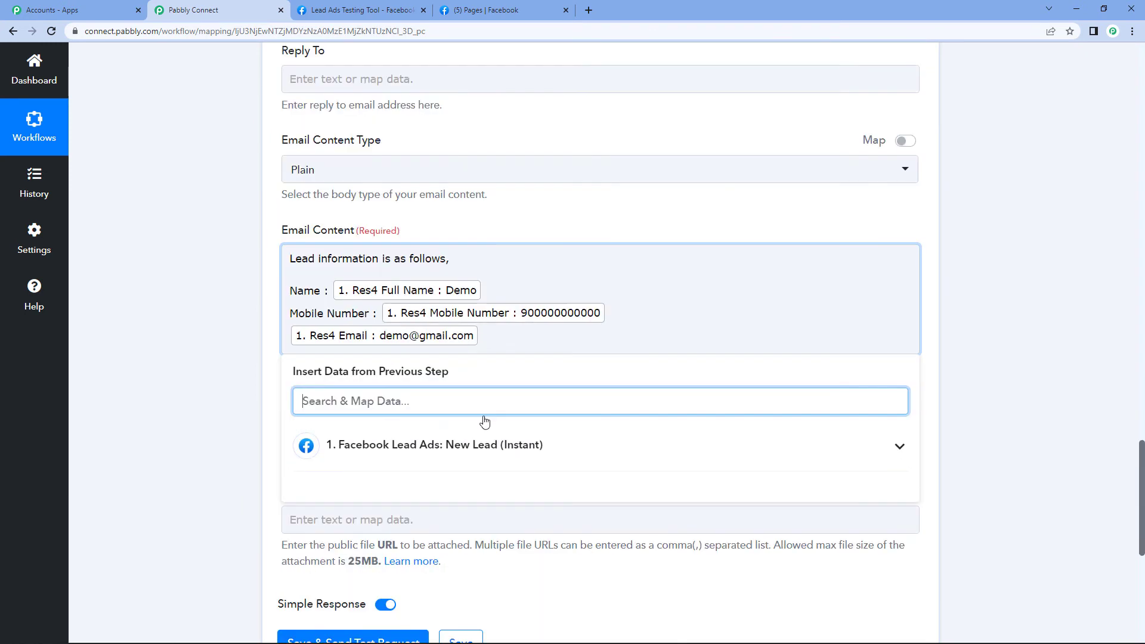
pyautogui.click(289, 336)
pyautogui.write('Email')
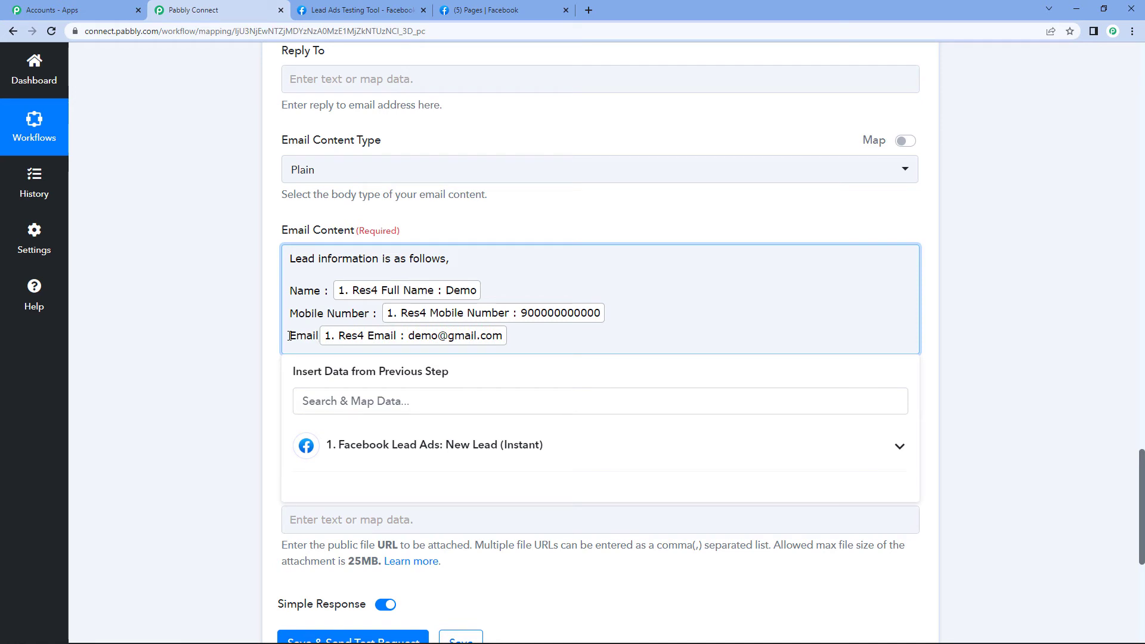
pyautogui.write(' :')
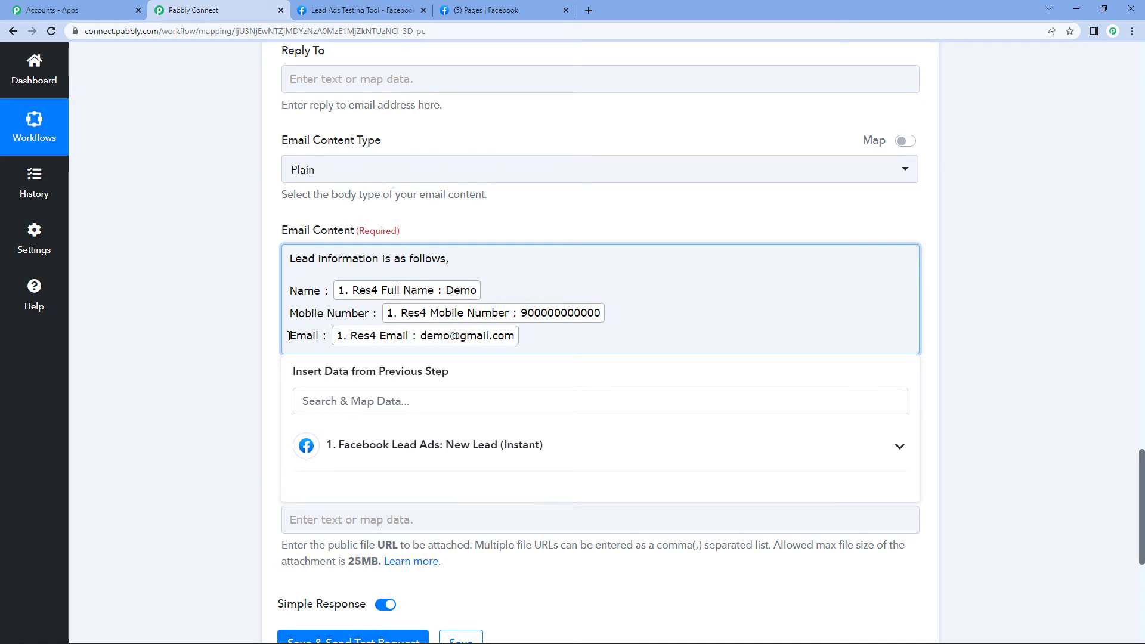
pyautogui.press('Return')
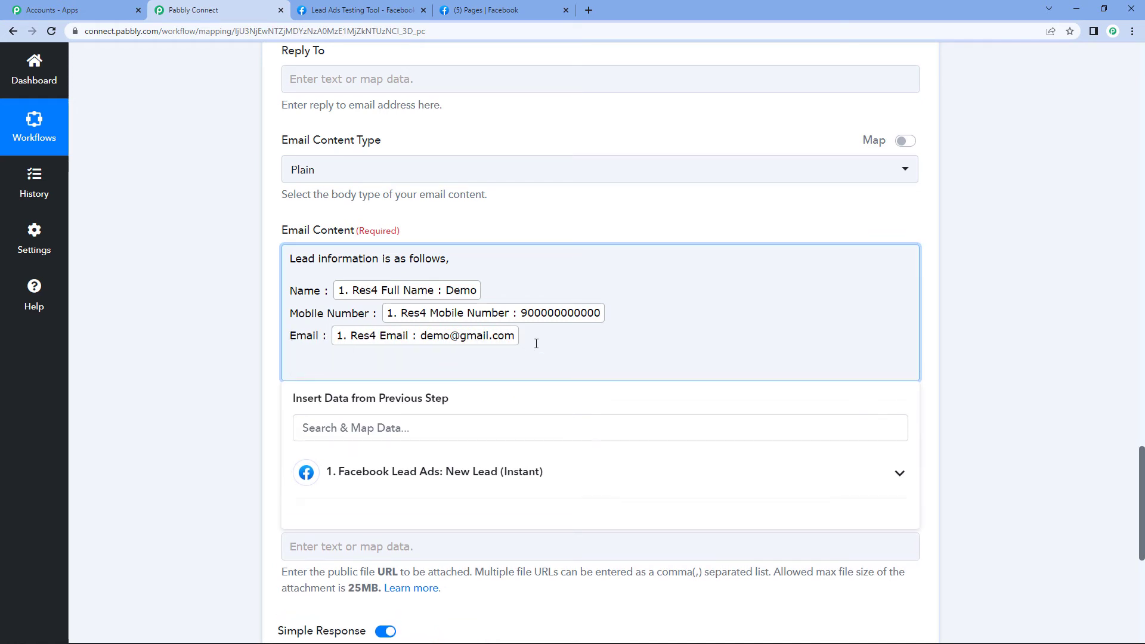
pyautogui.write('Thank you.')
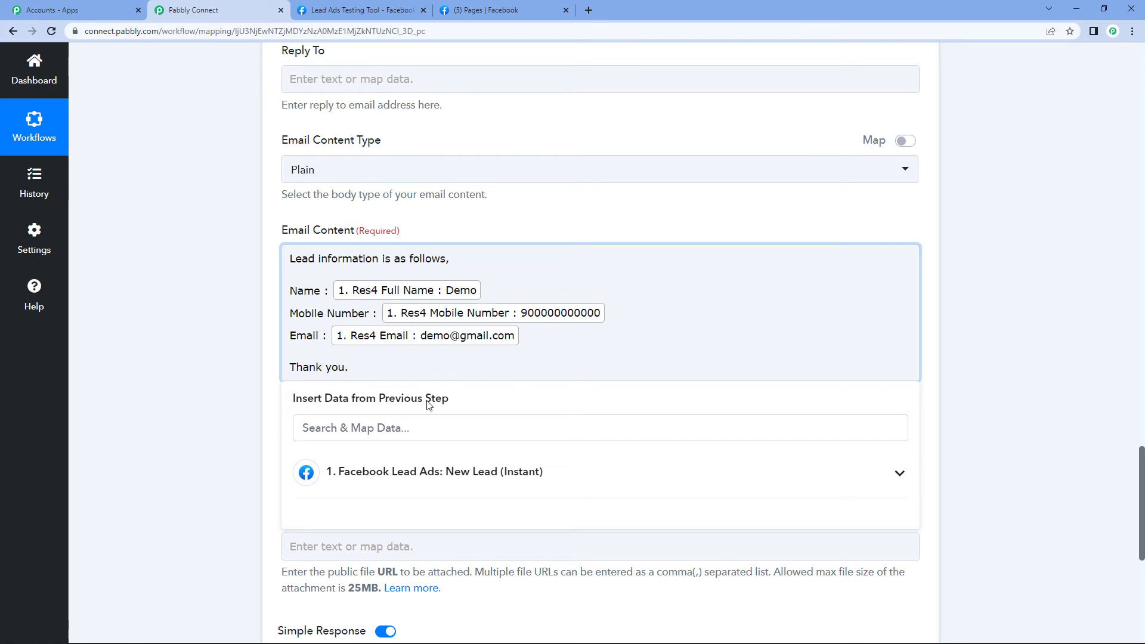
# Close the data list under the email body and look over the remaining Gmail fields
pyautogui.click(1045, 199)
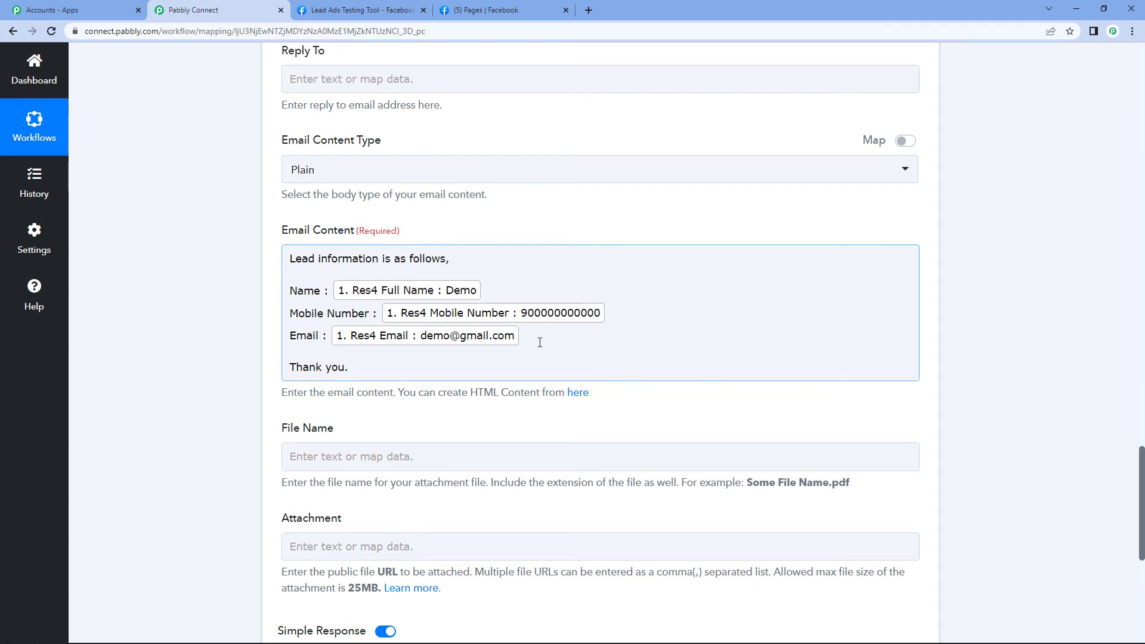
pyautogui.scroll(-1, 606, 220)
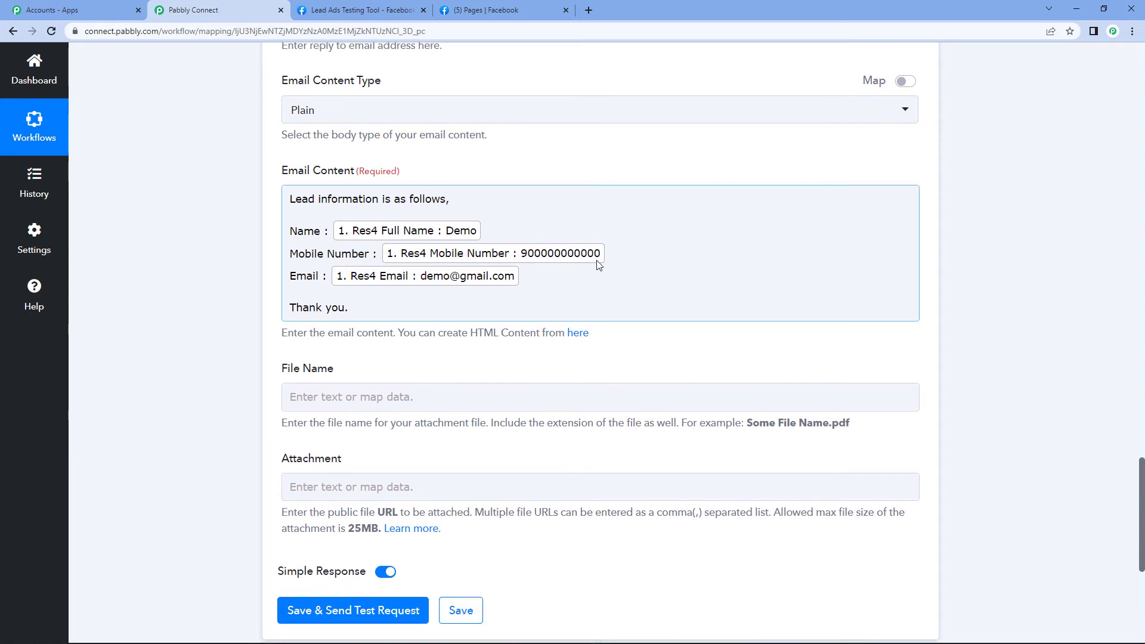
pyautogui.scroll(-2, 652, 278)
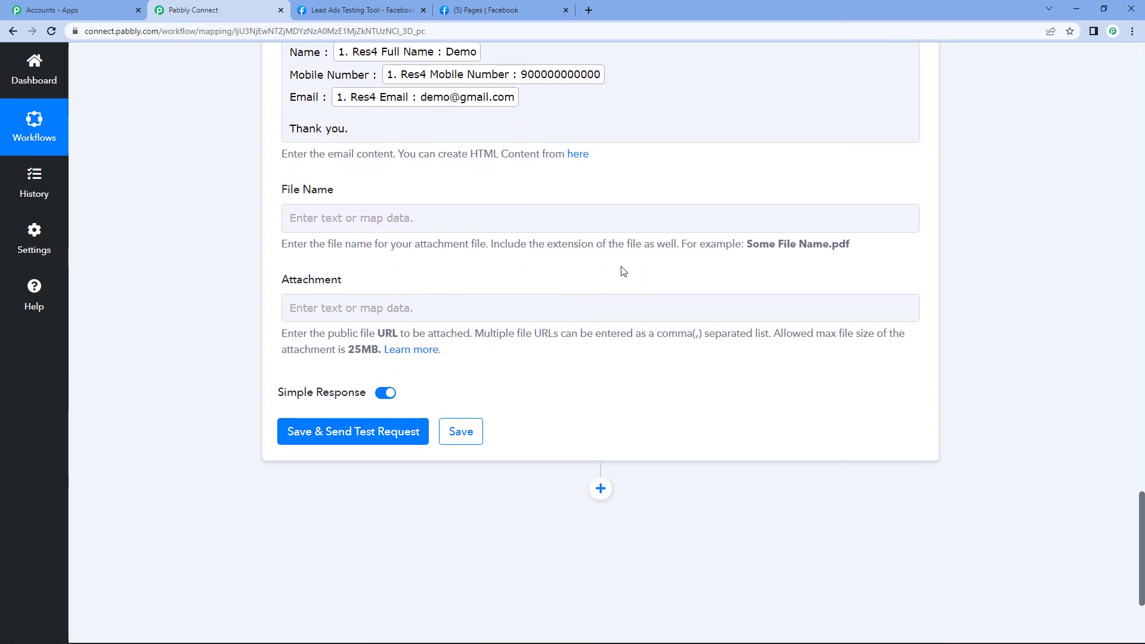
pyautogui.click(578, 209)
pyautogui.scroll(2, 572, 349)
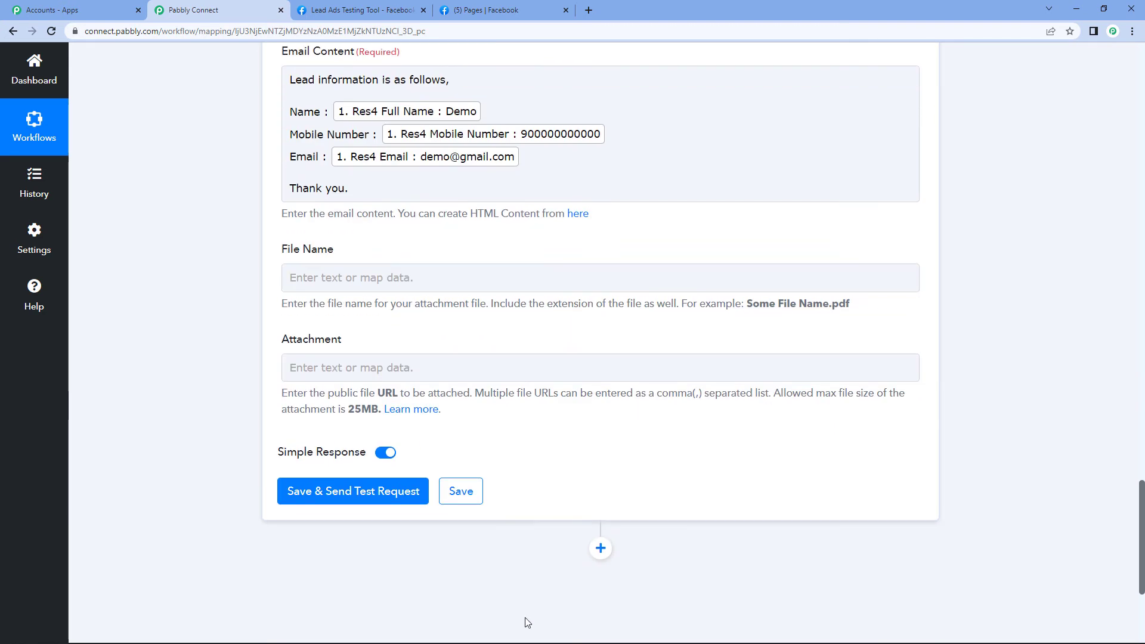
# Save the Gmail step, send a test request, and check the response and recipient addresses
pyautogui.click(368, 501)
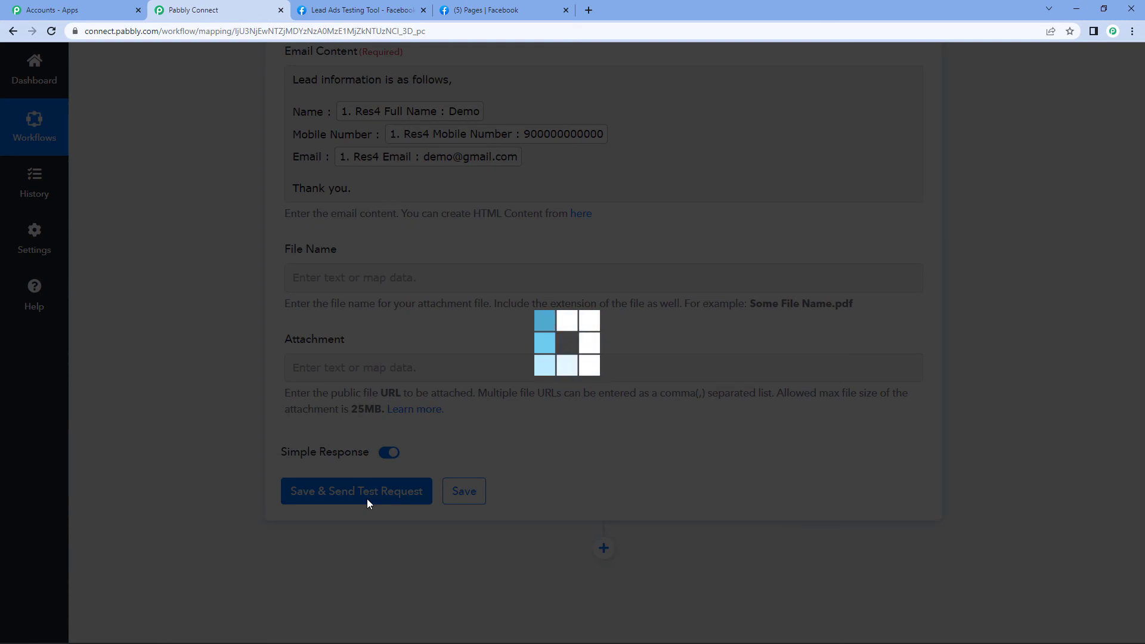
pyautogui.scroll(-3, 593, 446)
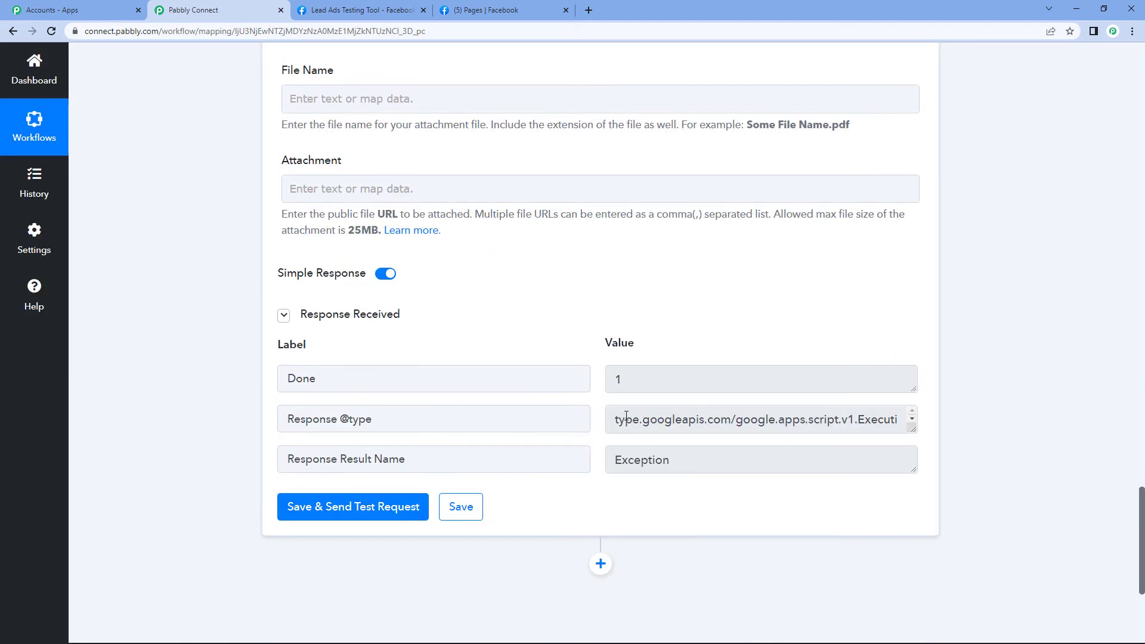
pyautogui.scroll(9, 682, 419)
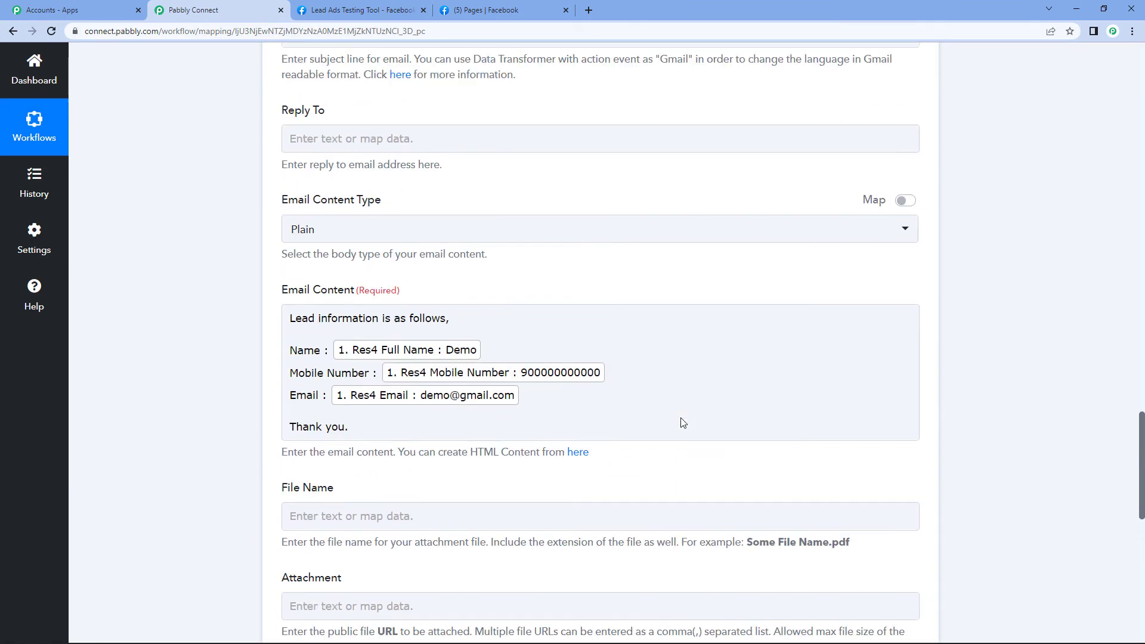
pyautogui.scroll(8, 683, 423)
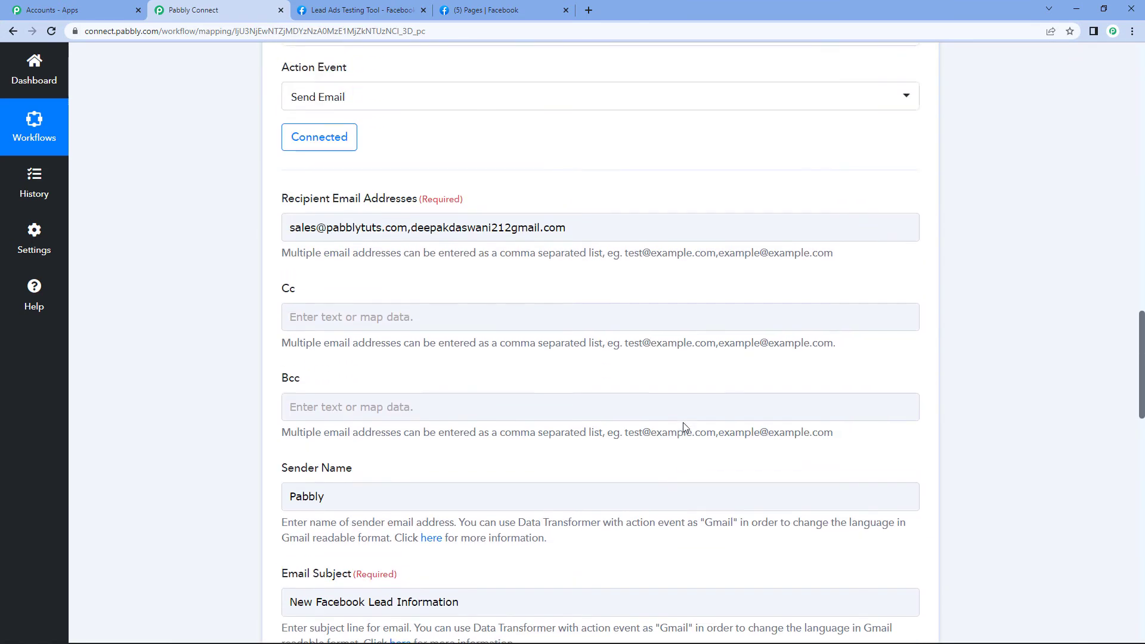
pyautogui.click(477, 261)
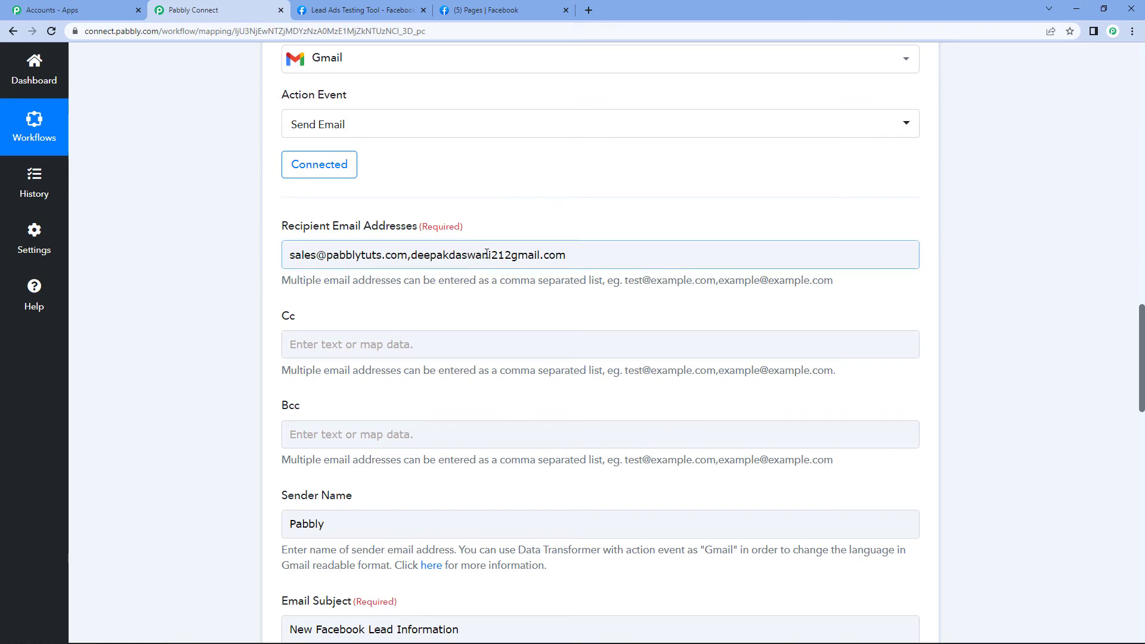
pyautogui.scroll(-8, 659, 583)
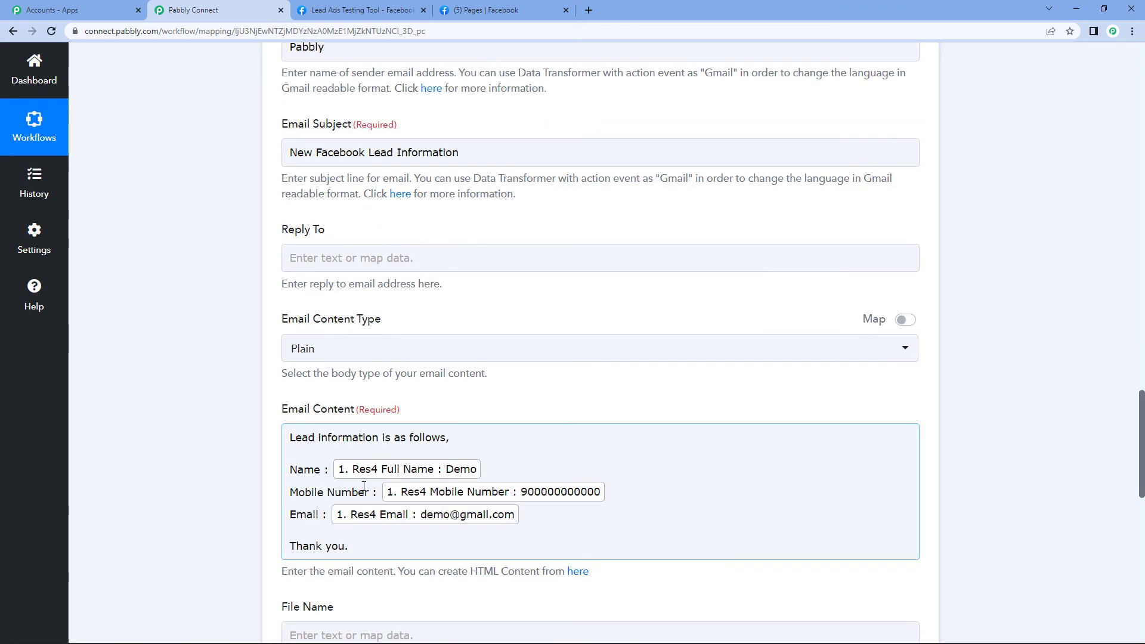
pyautogui.scroll(7, 404, 435)
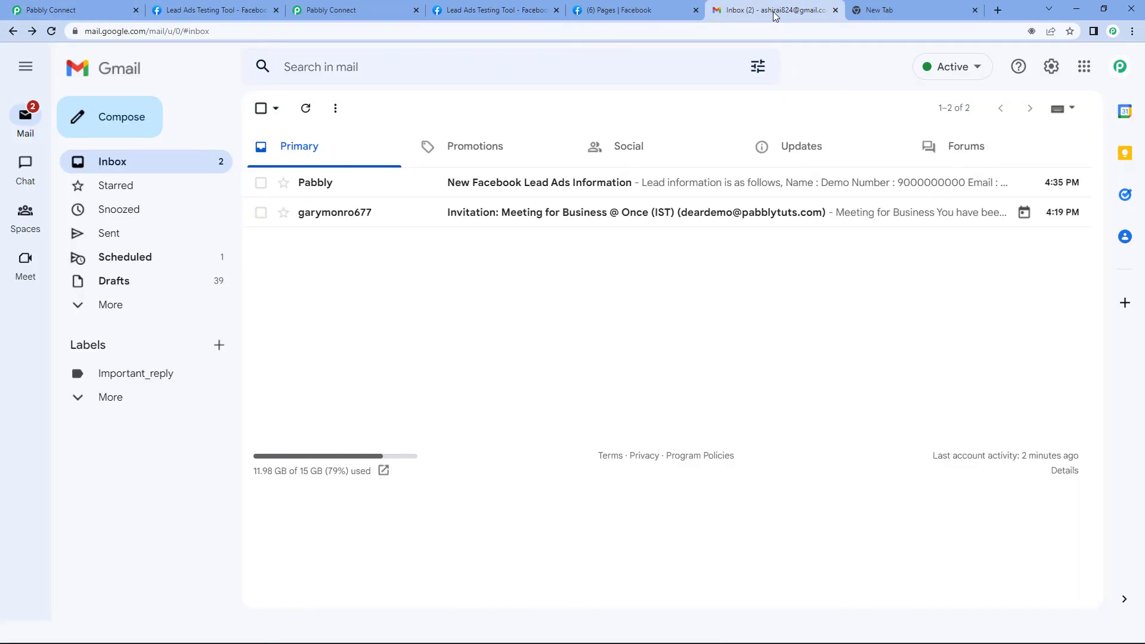
# Open 'New Facebook Lead Ads Information' in both recipients' inboxes and confirm Demo's name, number and email
pyautogui.click(508, 184)
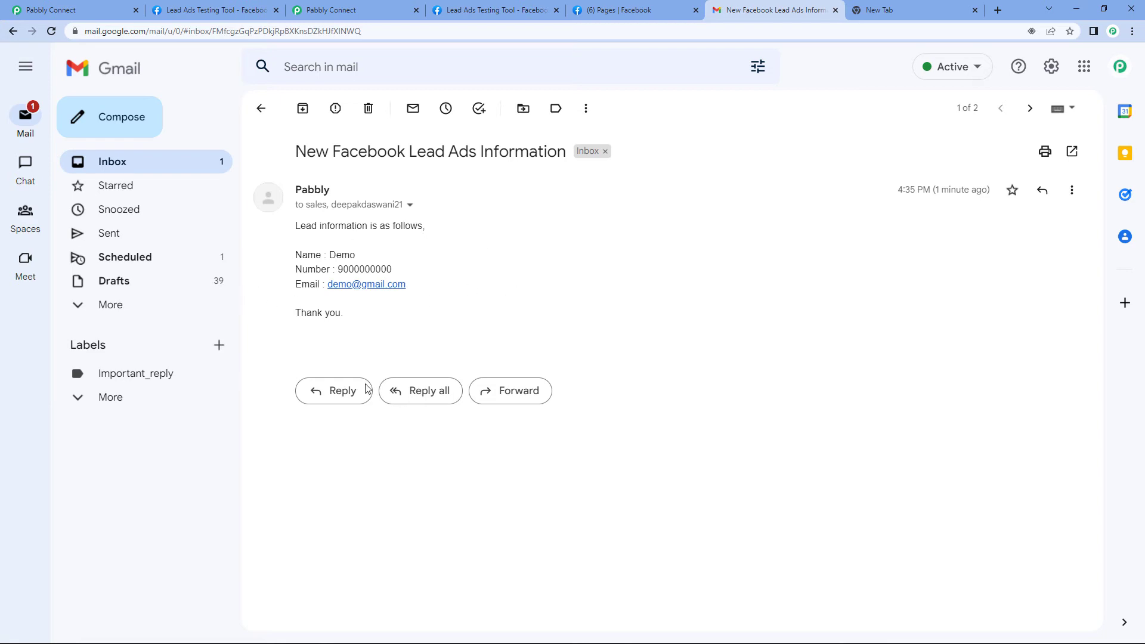
pyautogui.moveTo(761, 634)
pyautogui.moveTo(713, 633)
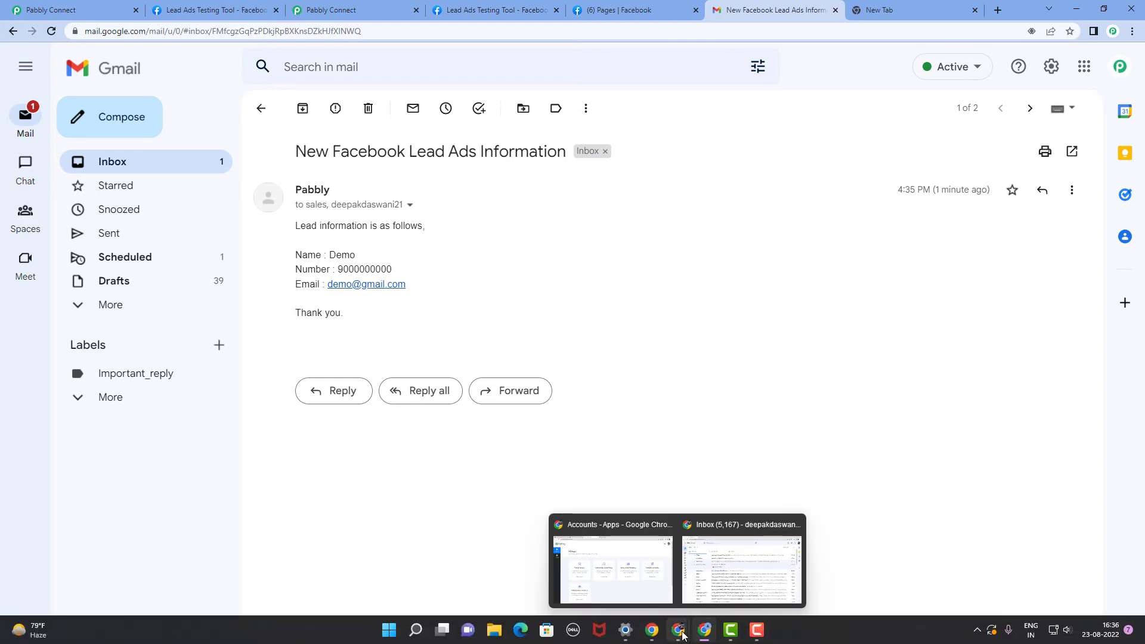
pyautogui.click(773, 566)
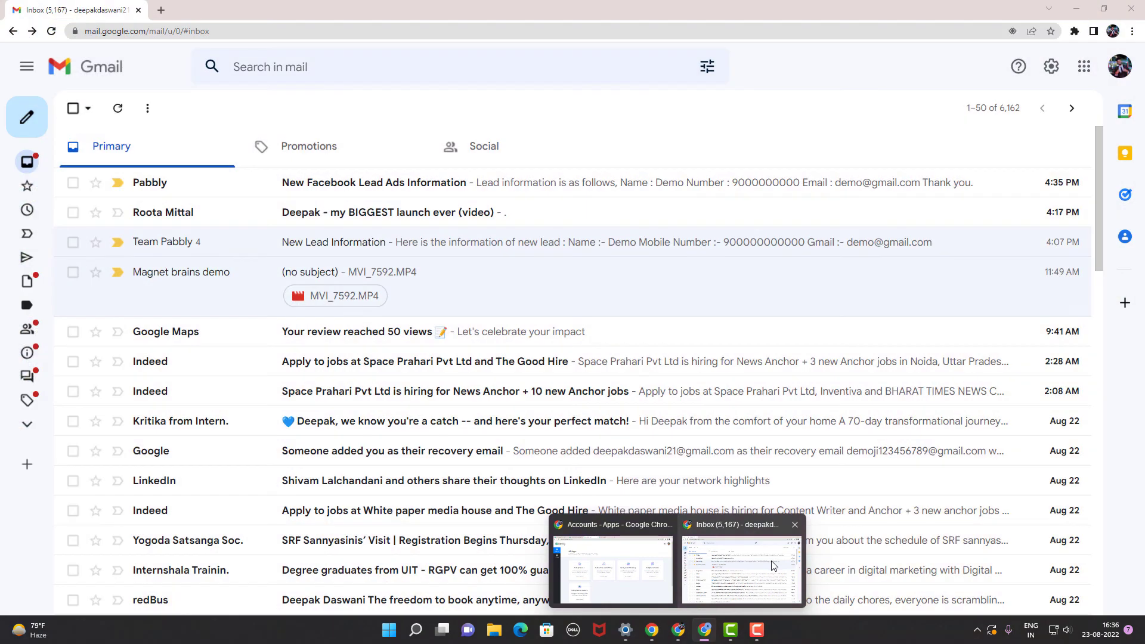
pyautogui.click(477, 184)
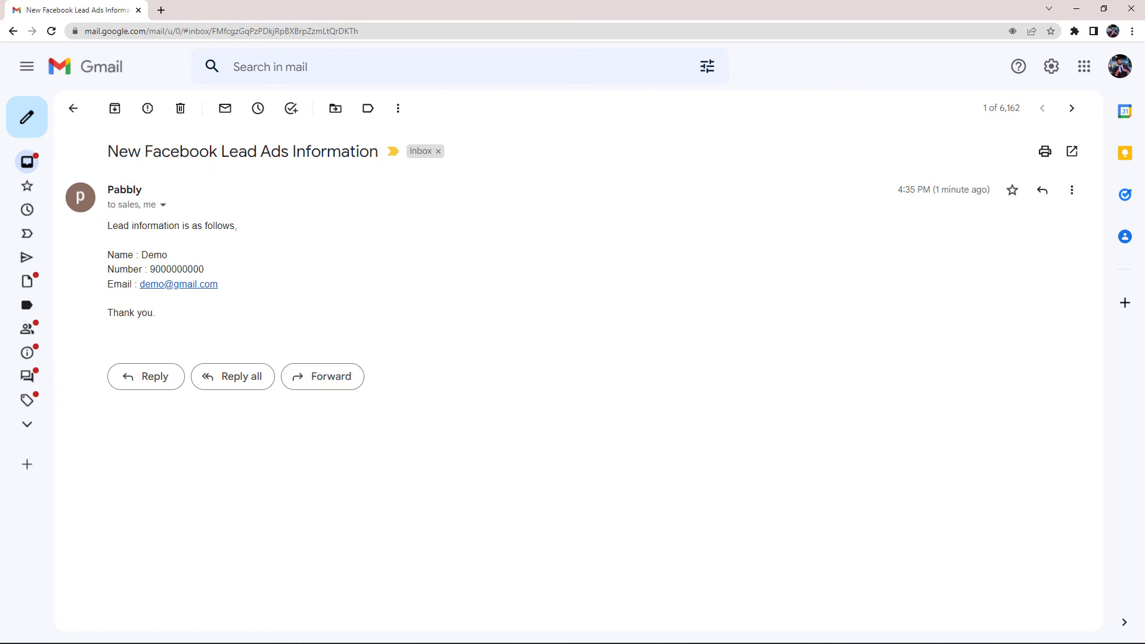
pyautogui.moveTo(559, 608)
pyautogui.moveTo(705, 629)
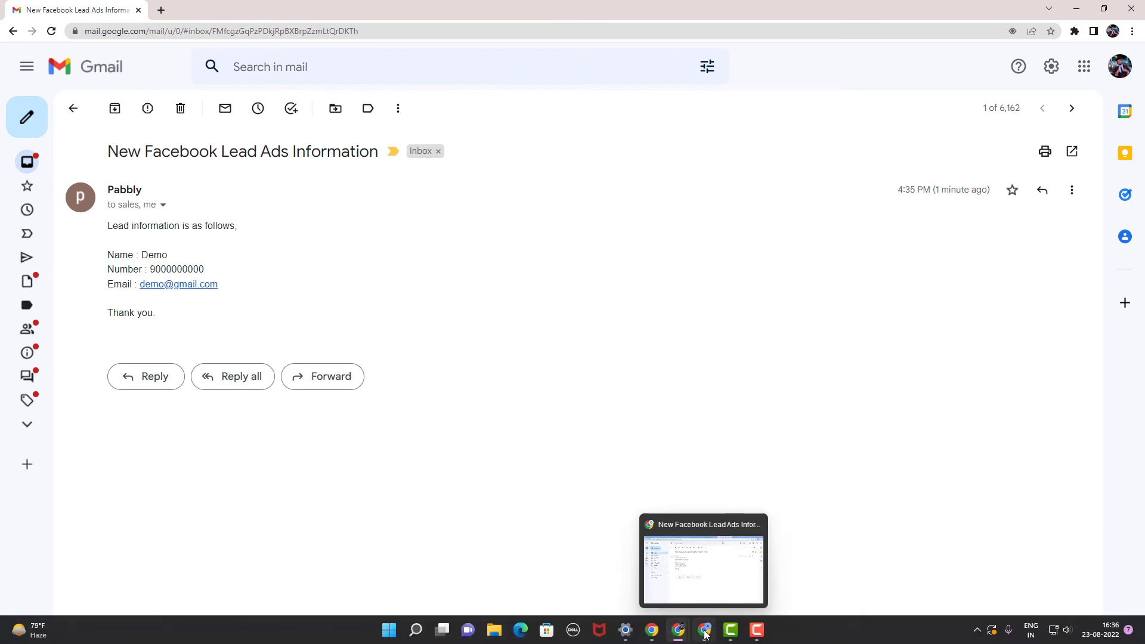
pyautogui.click(701, 593)
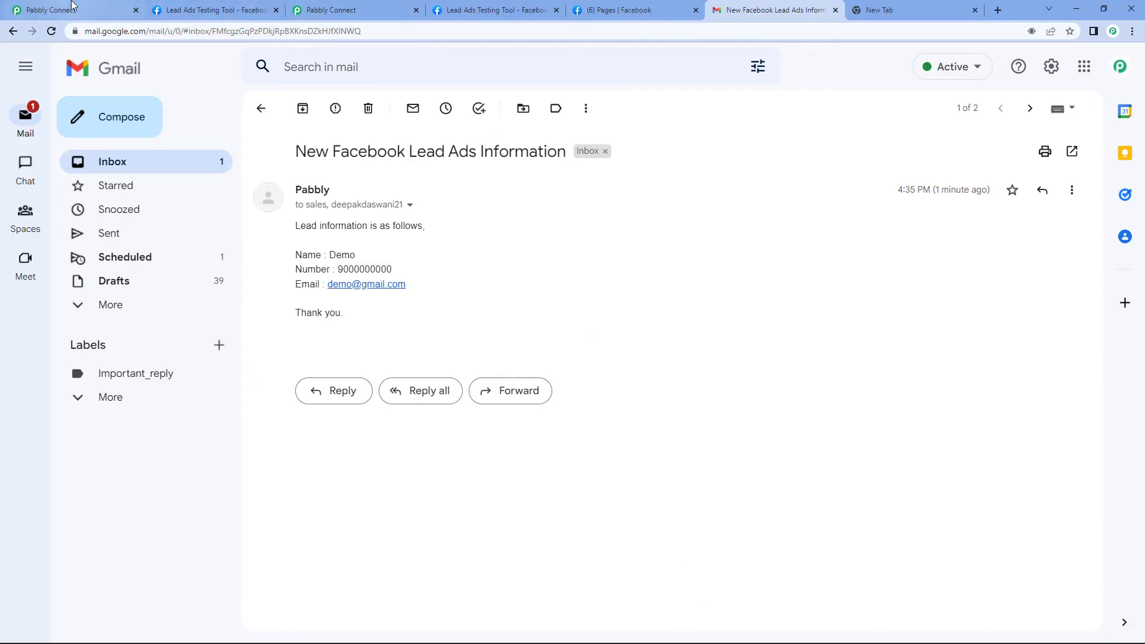
# Back in Pabbly Connect, collapse the Gmail Send Email action and the Facebook Lead Ads trigger cards
pyautogui.click(74, 10)
pyautogui.scroll(15, 1081, 250)
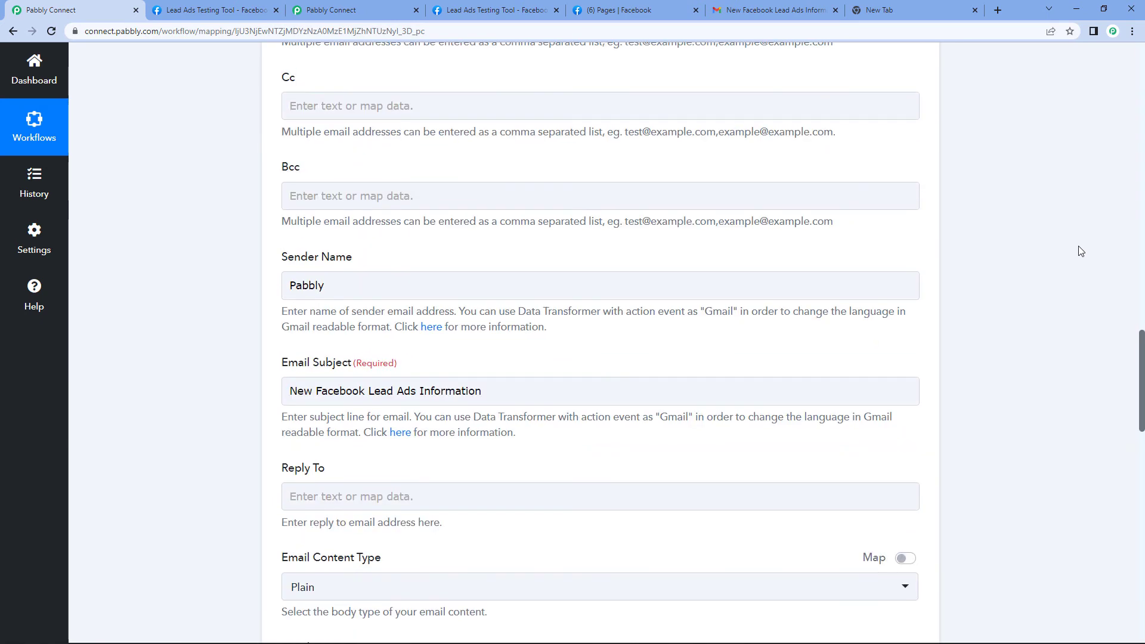
pyautogui.scroll(1, 1080, 251)
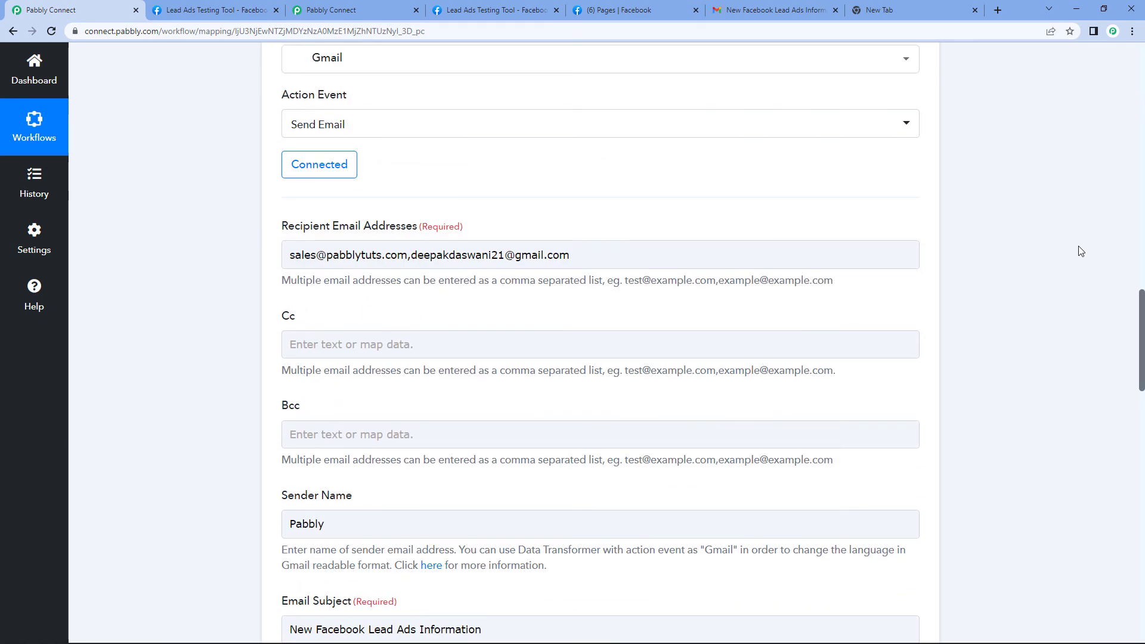
pyautogui.scroll(6, 1081, 251)
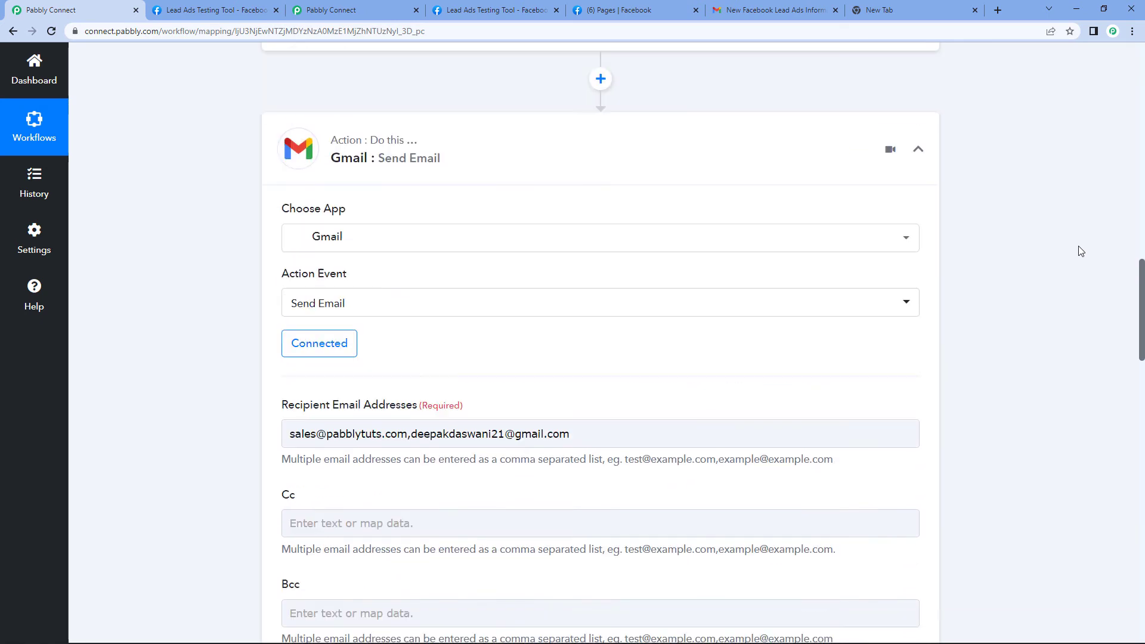
pyautogui.click(919, 448)
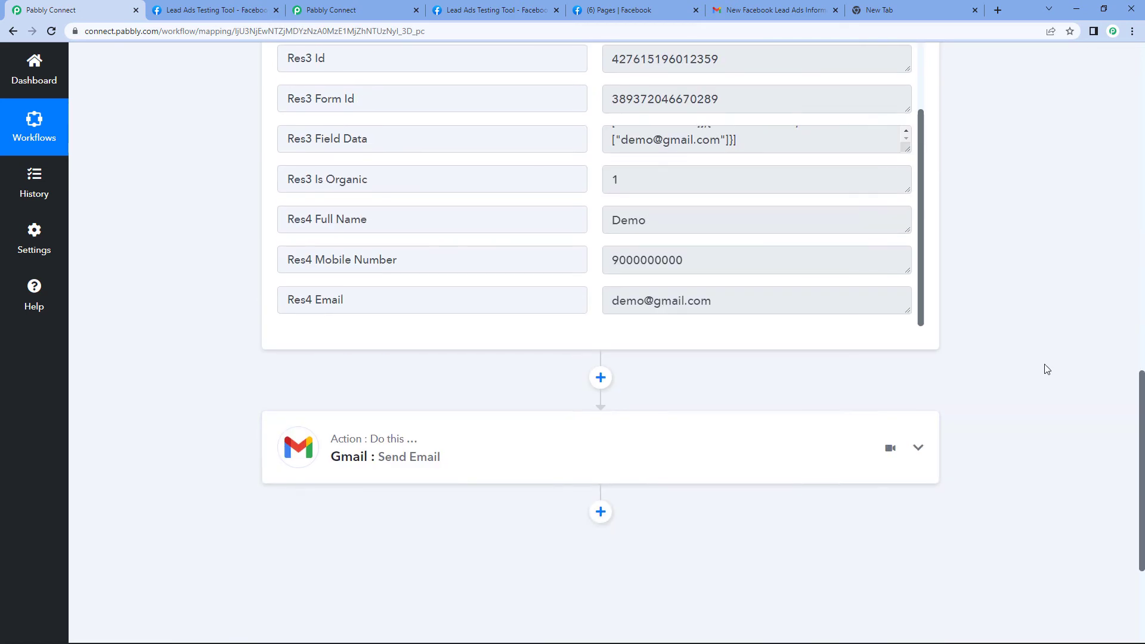
pyautogui.scroll(14, 1043, 368)
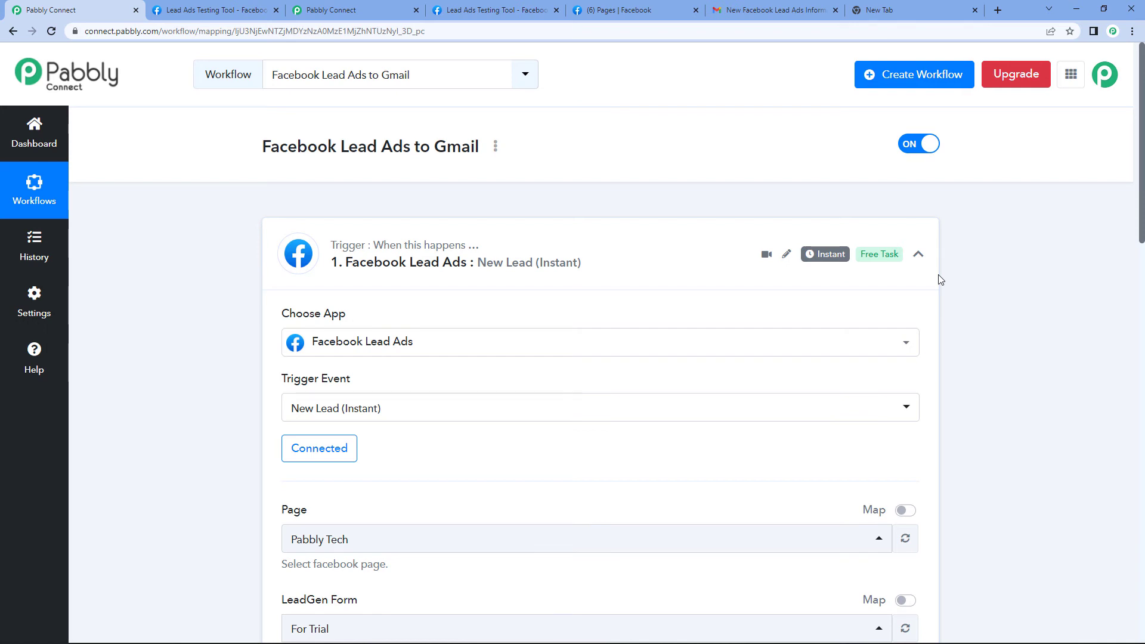
pyautogui.click(919, 254)
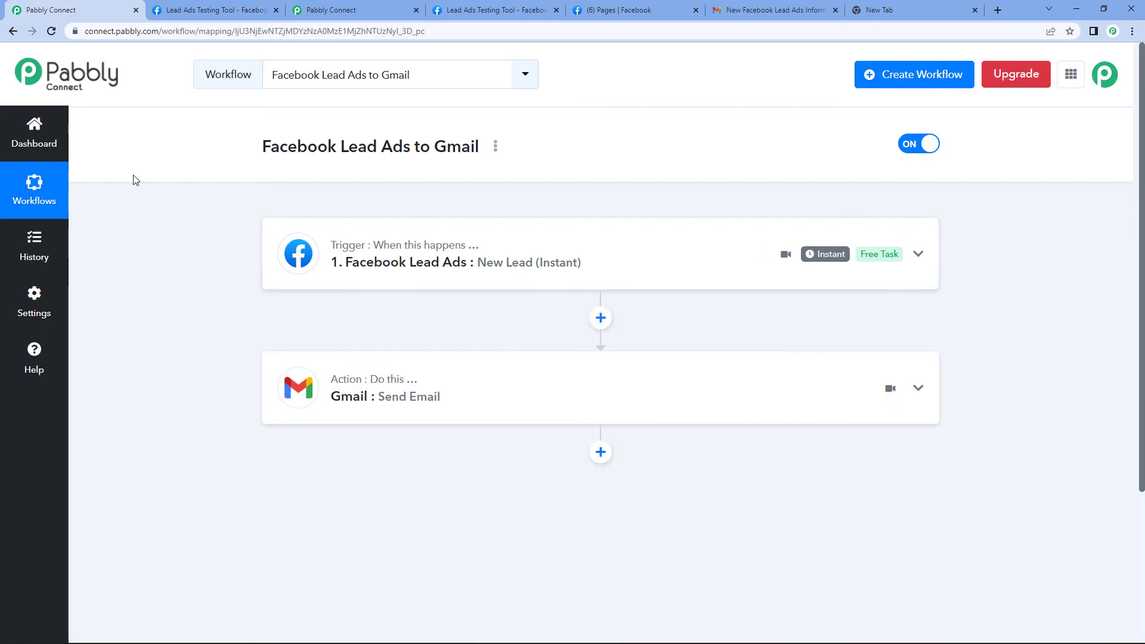
# Delete the existing test lead in the Lead Ads Testing Tool and reload the page
pyautogui.click(192, 14)
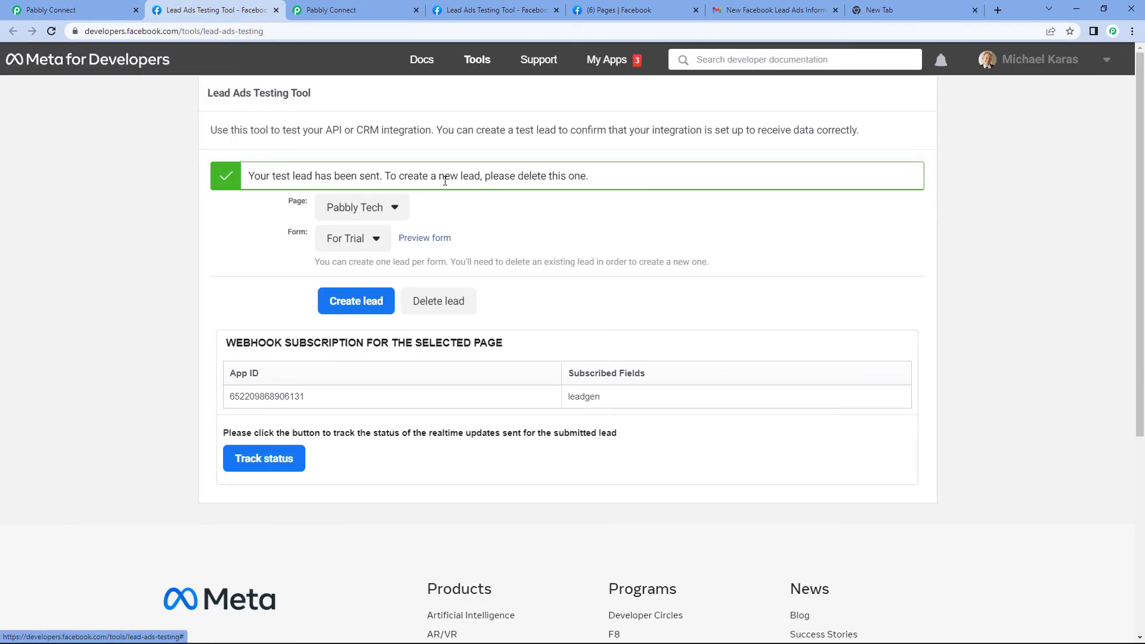
pyautogui.click(451, 301)
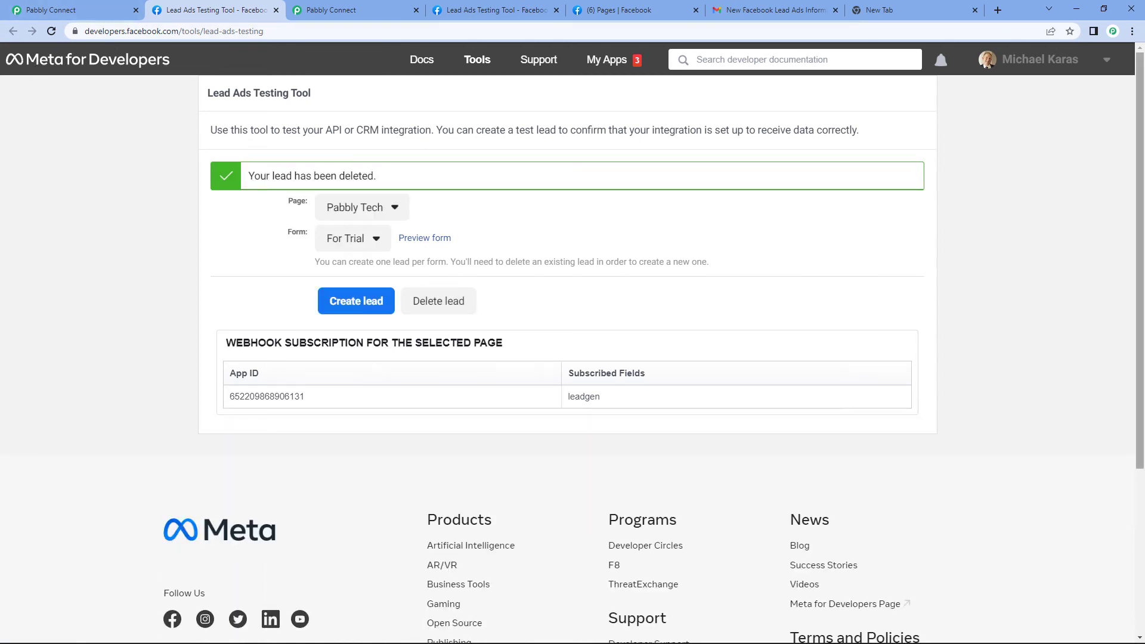
pyautogui.click(48, 34)
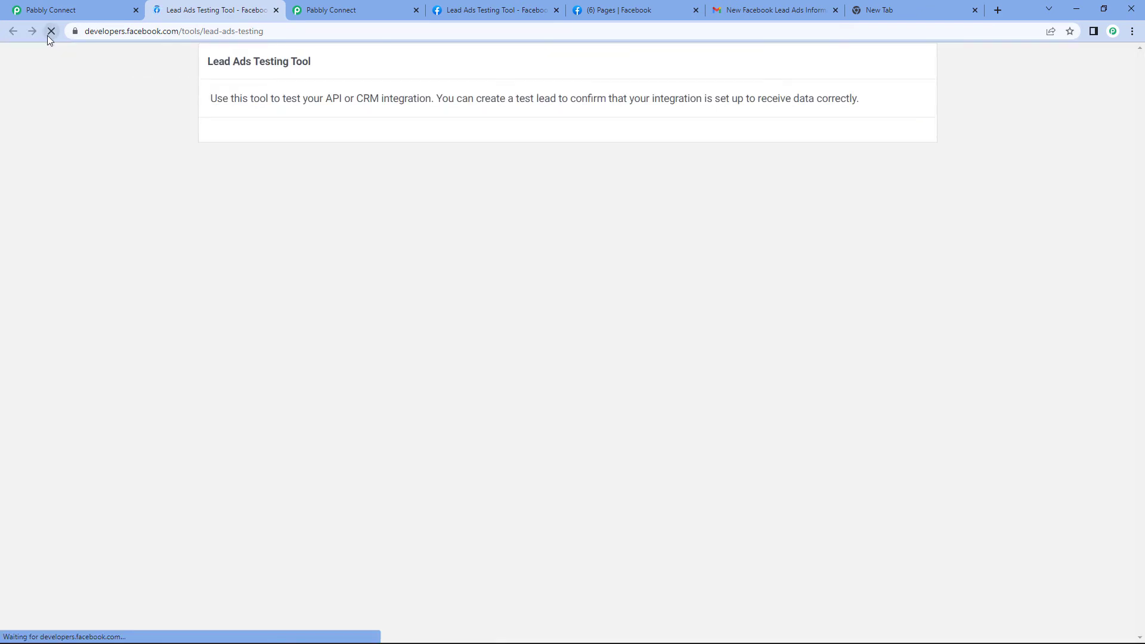
# Select the Pabbly Tech page and its For Trial lead form
pyautogui.click(355, 183)
pyautogui.scroll(-5, 355, 379)
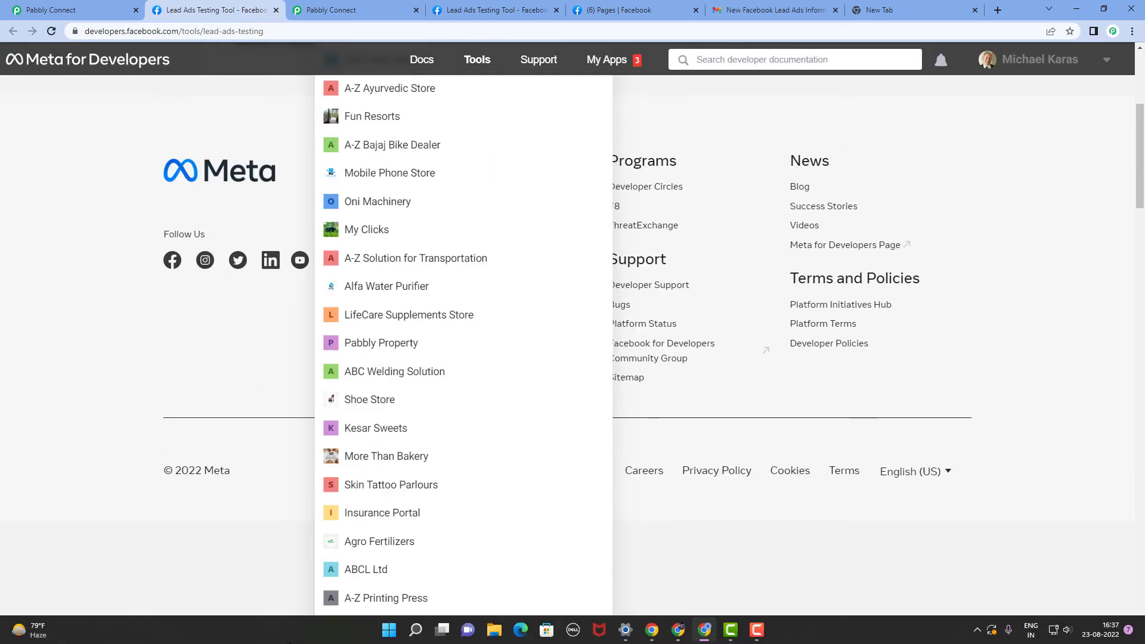
pyautogui.scroll(-5, 367, 513)
pyautogui.scroll(-20, 374, 570)
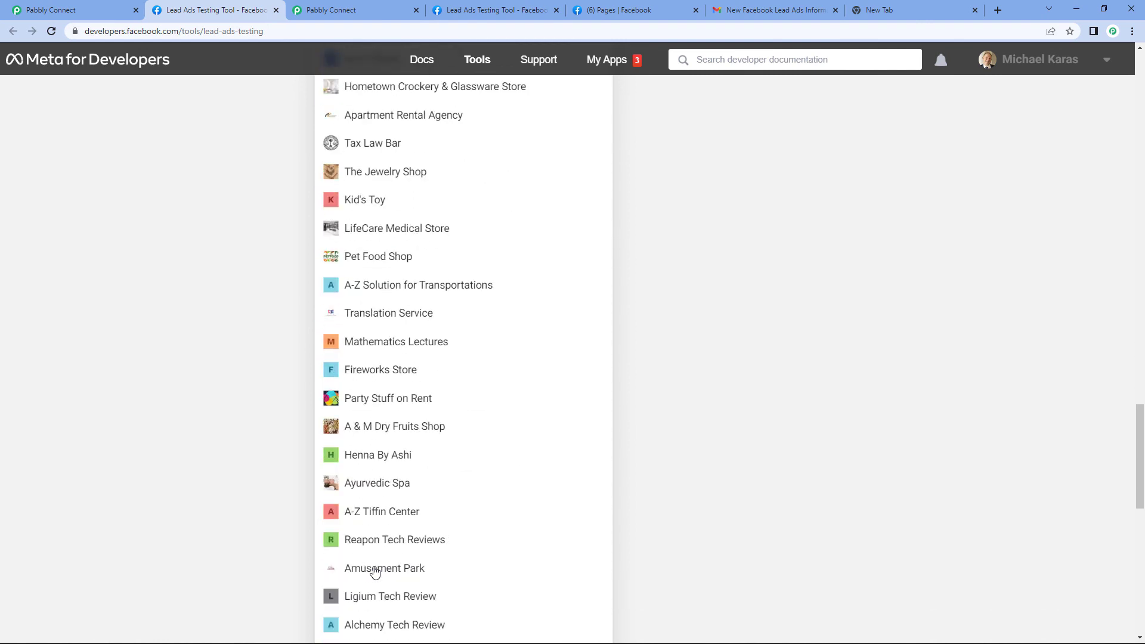
pyautogui.click(378, 618)
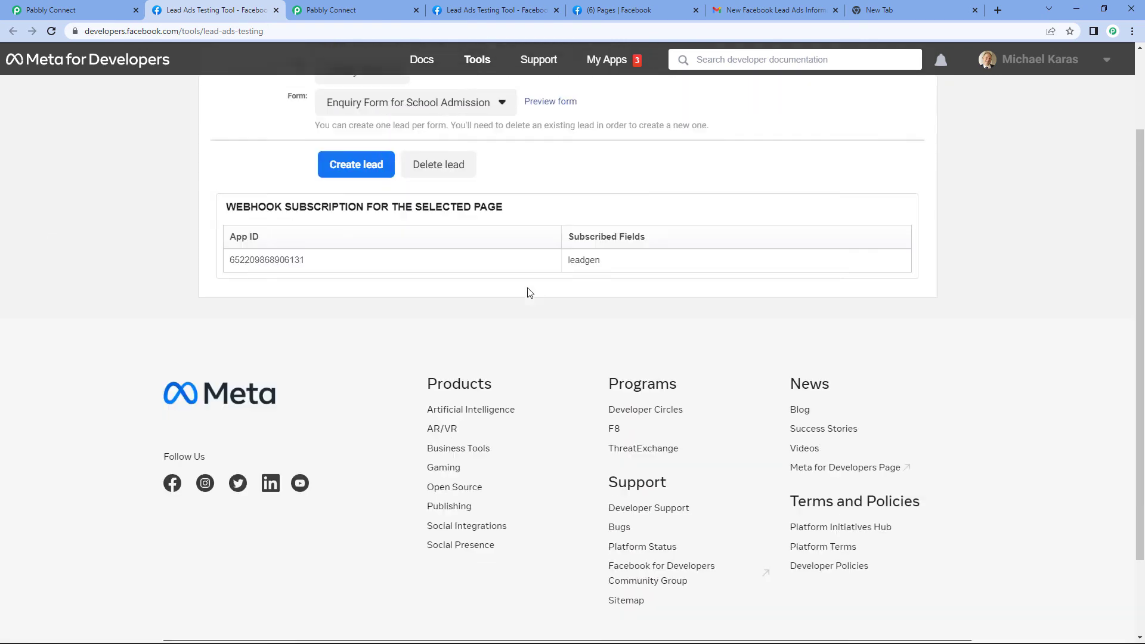
pyautogui.scroll(2, 448, 250)
pyautogui.click(373, 212)
pyautogui.click(348, 254)
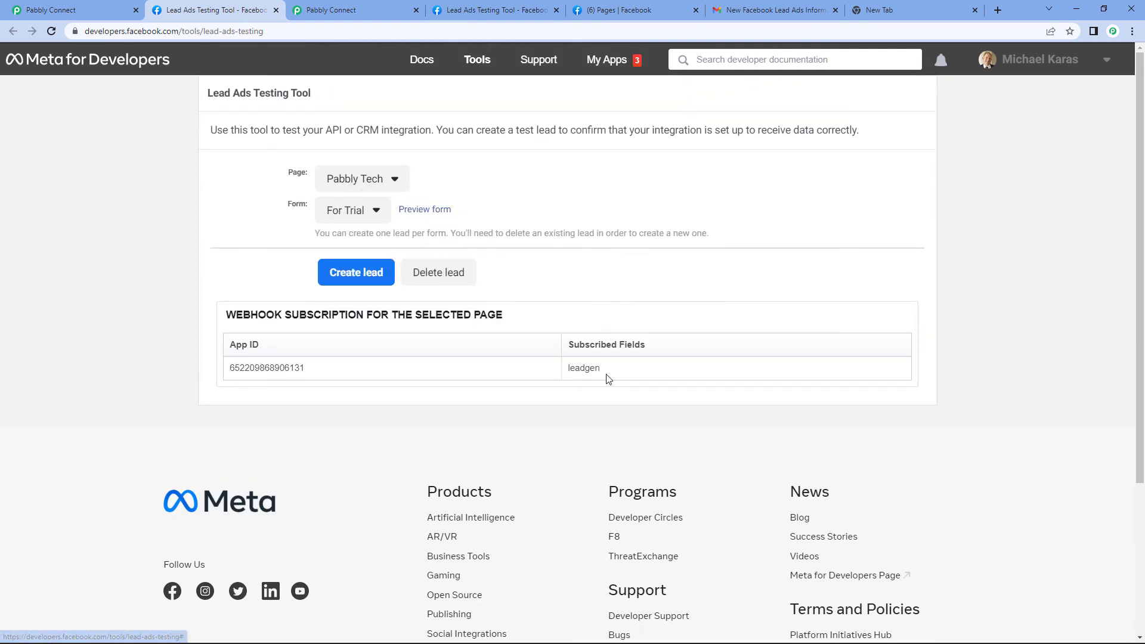
# Preview the For Trial lead form and enter full name 'test', a mobile number and an e-mail address
pyautogui.click(425, 209)
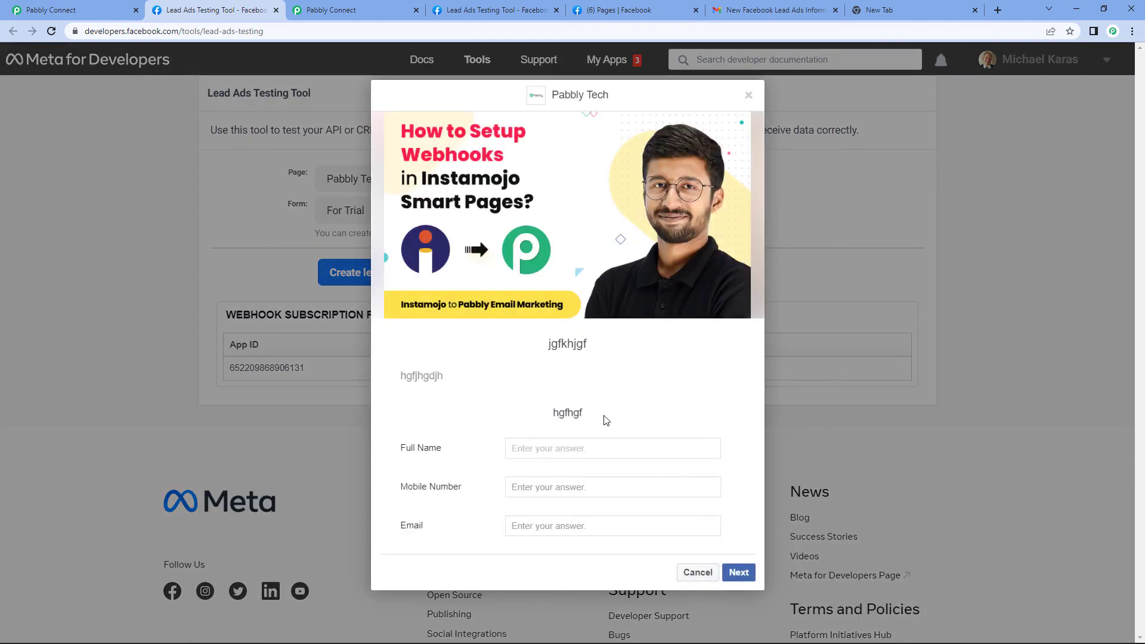
pyautogui.click(582, 454)
pyautogui.write('test')
pyautogui.click(526, 492)
pyautogui.write('90000000000')
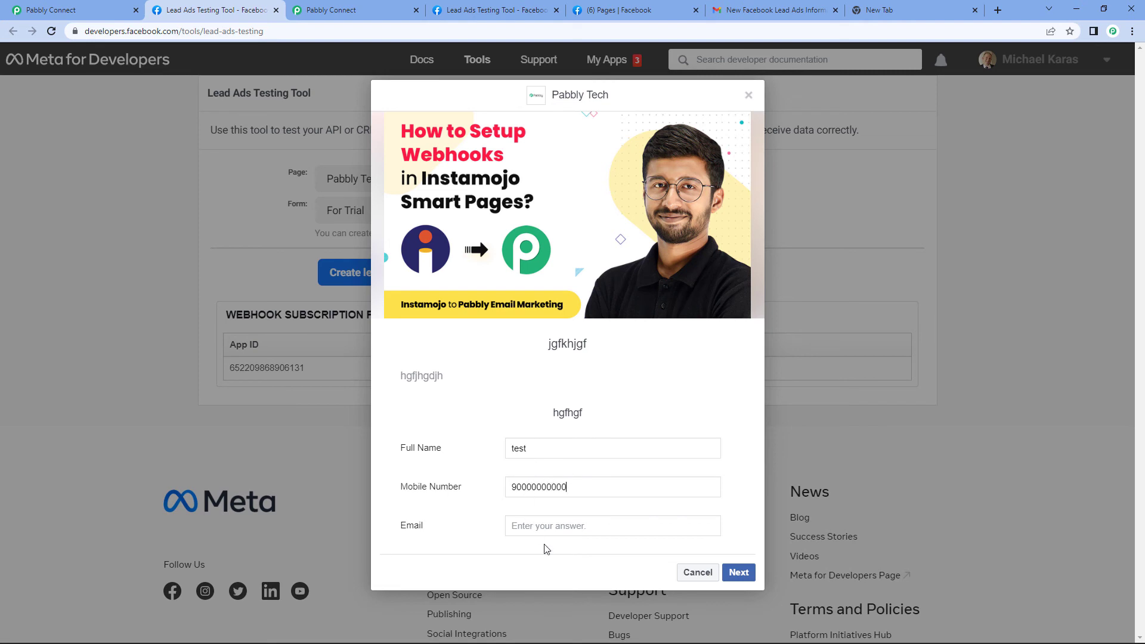
pyautogui.click(534, 527)
pyautogui.write('test2@mail.com')
# Submit the test lead and dismiss the confirmation dialog
pyautogui.click(742, 574)
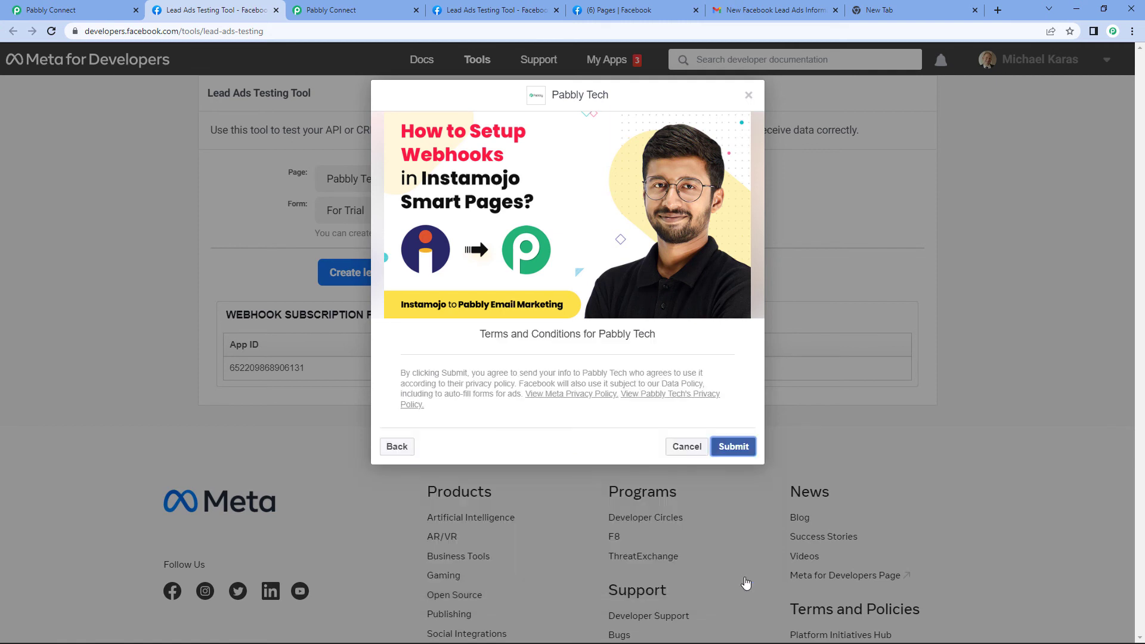
pyautogui.click(744, 446)
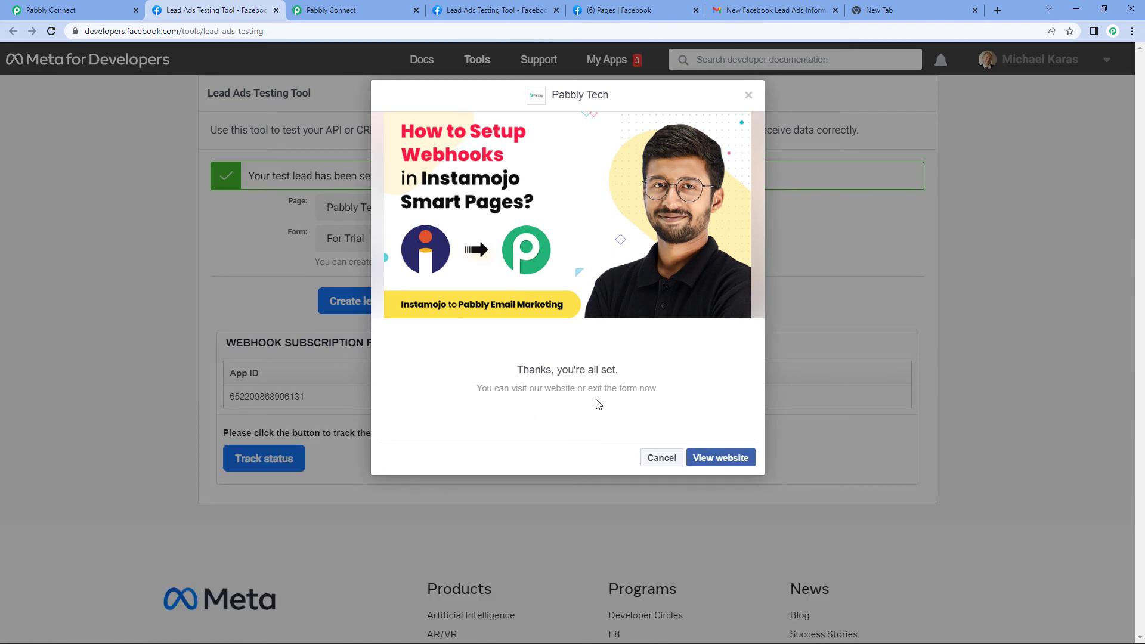
pyautogui.click(748, 96)
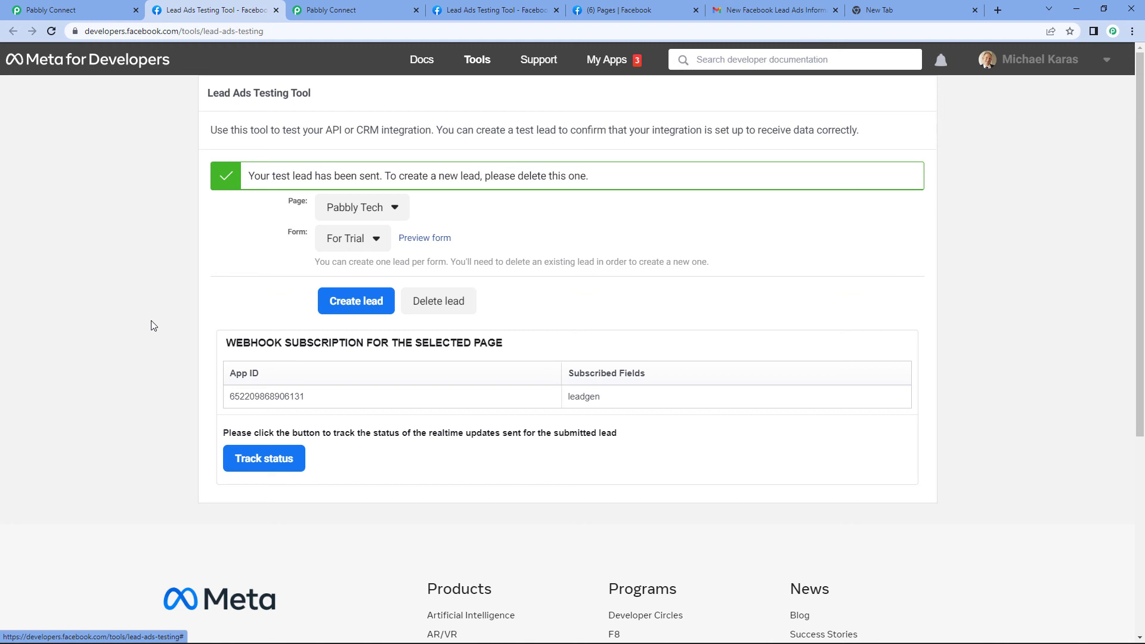
# Open the New Facebook Lead Ads Information thread from the Gmail inbox
pyautogui.click(769, 10)
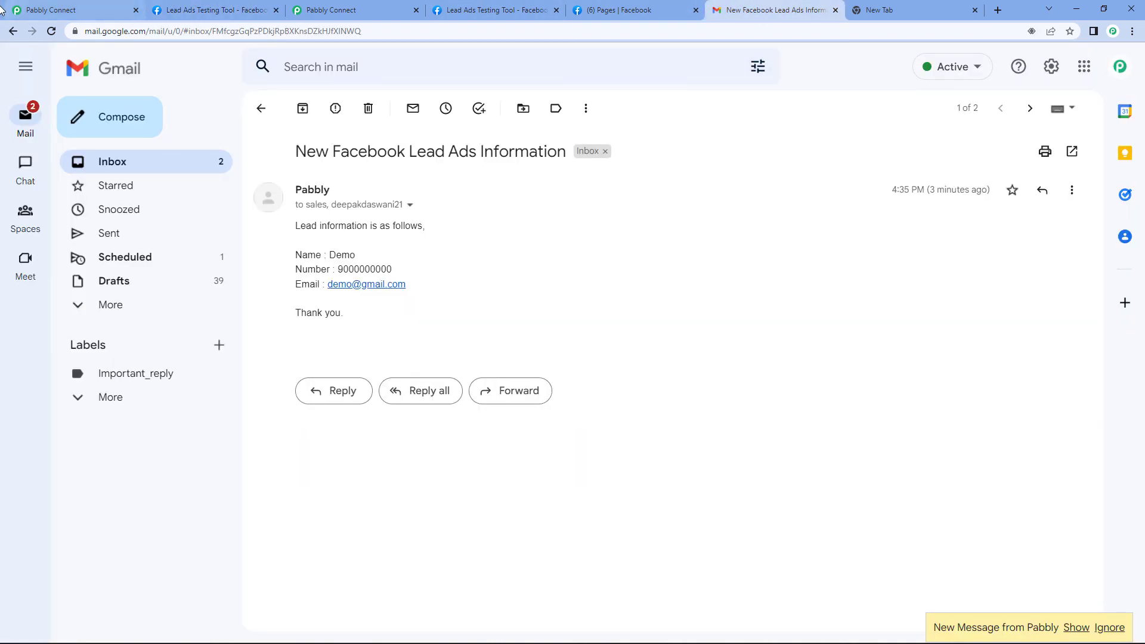
pyautogui.click(13, 31)
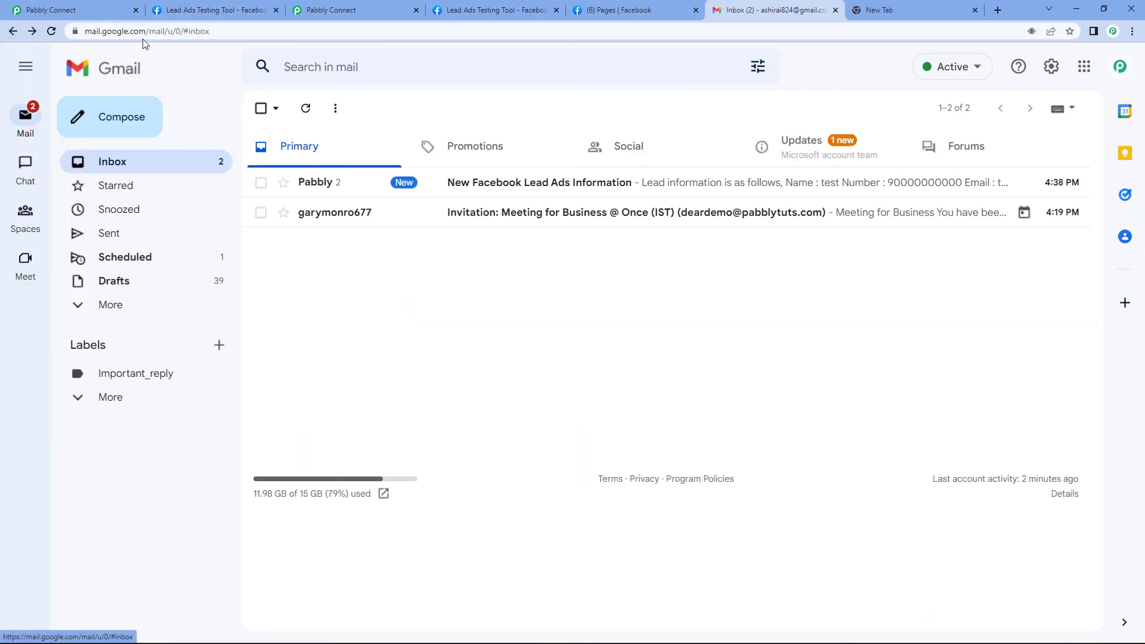
pyautogui.click(513, 186)
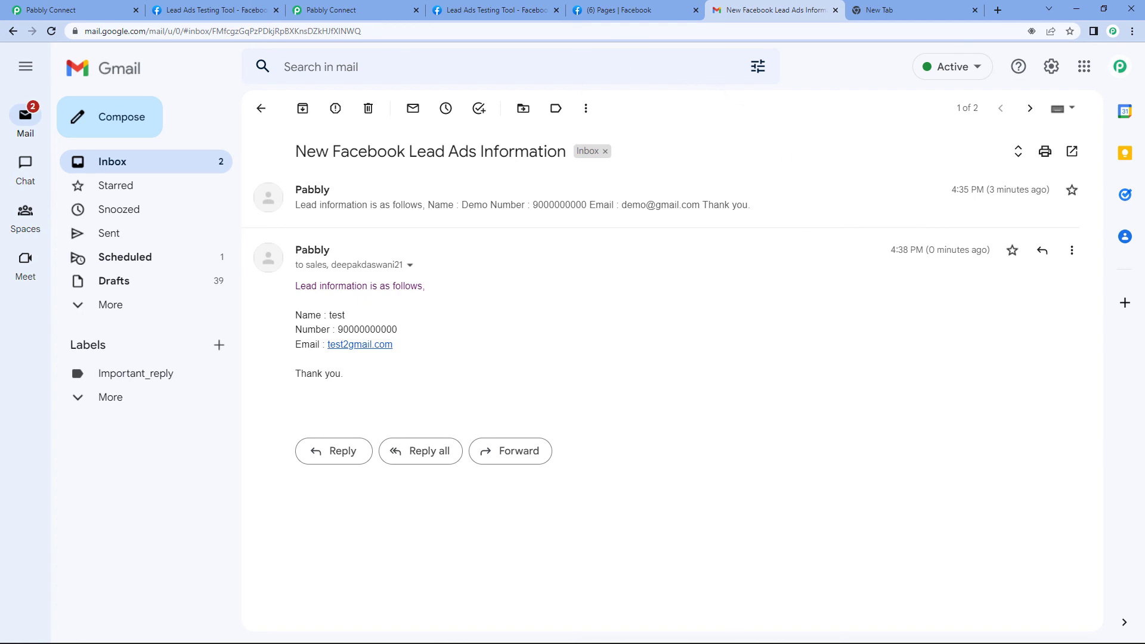
# In the other Gmail window, open the new lead email and highlight the test lead's details
pyautogui.moveTo(678, 630)
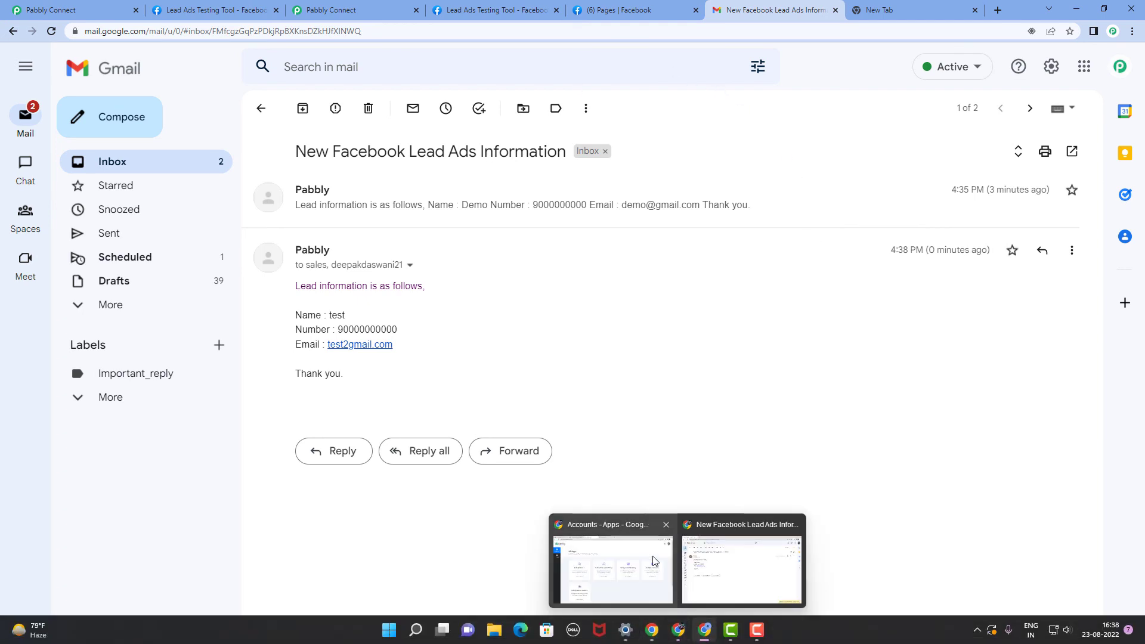
pyautogui.click(742, 570)
pyautogui.click(13, 31)
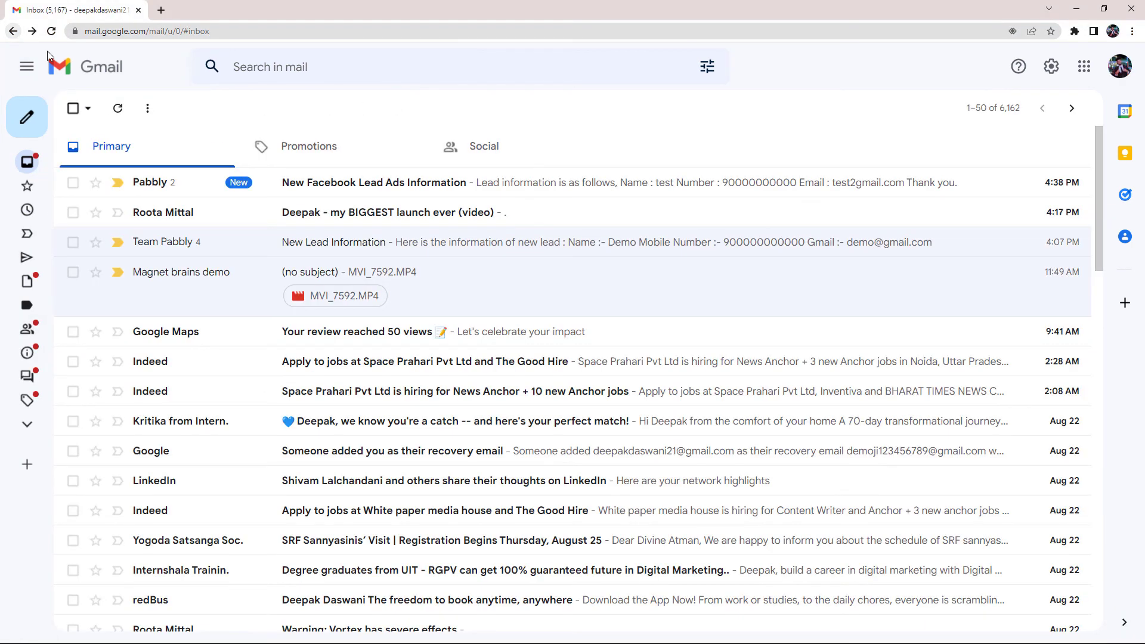
pyautogui.click(340, 190)
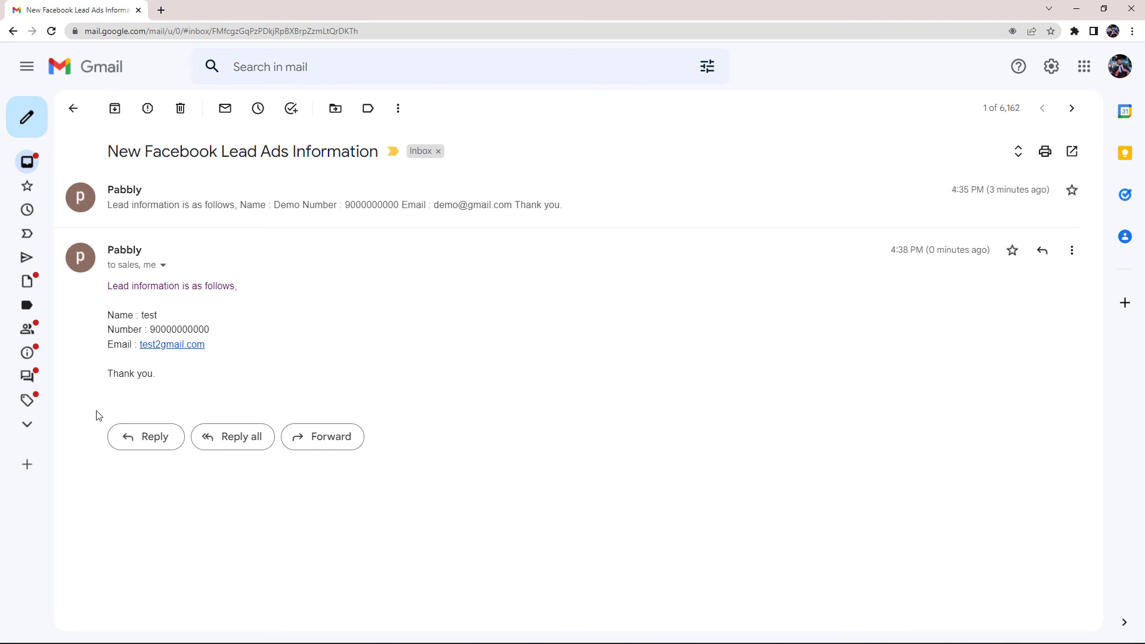
pyautogui.moveTo(138, 314); pyautogui.dragTo(355, 351)
pyautogui.click(229, 344)
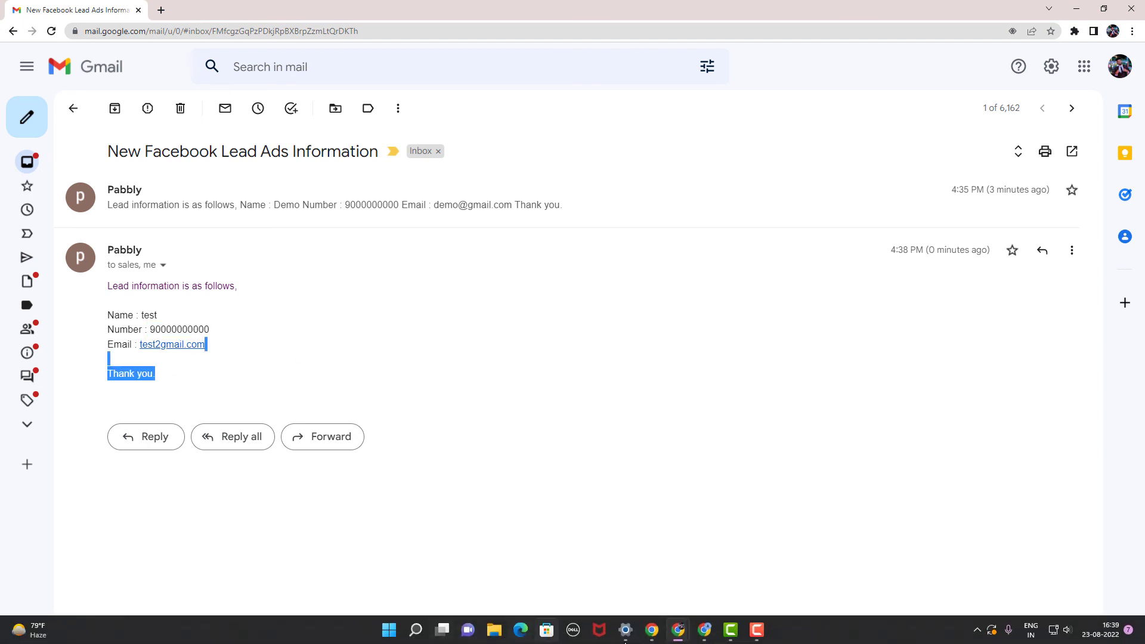
# Return to the Facebook Lead Ads to Gmail workflow in Pabbly Connect
pyautogui.moveTo(652, 637)
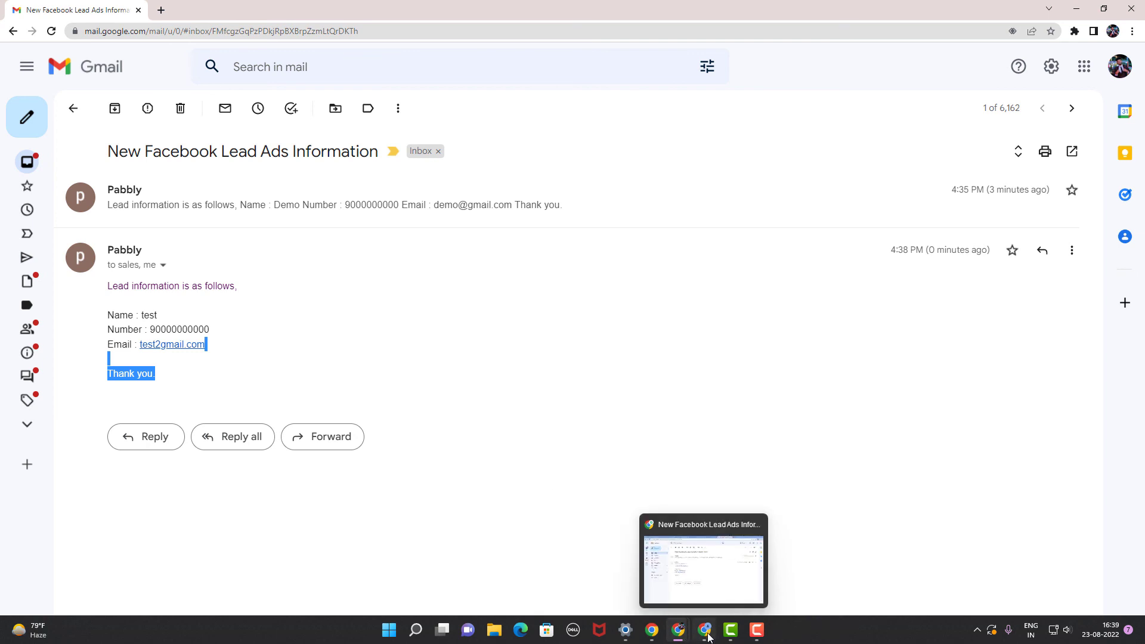
pyautogui.click(707, 606)
pyautogui.click(334, 10)
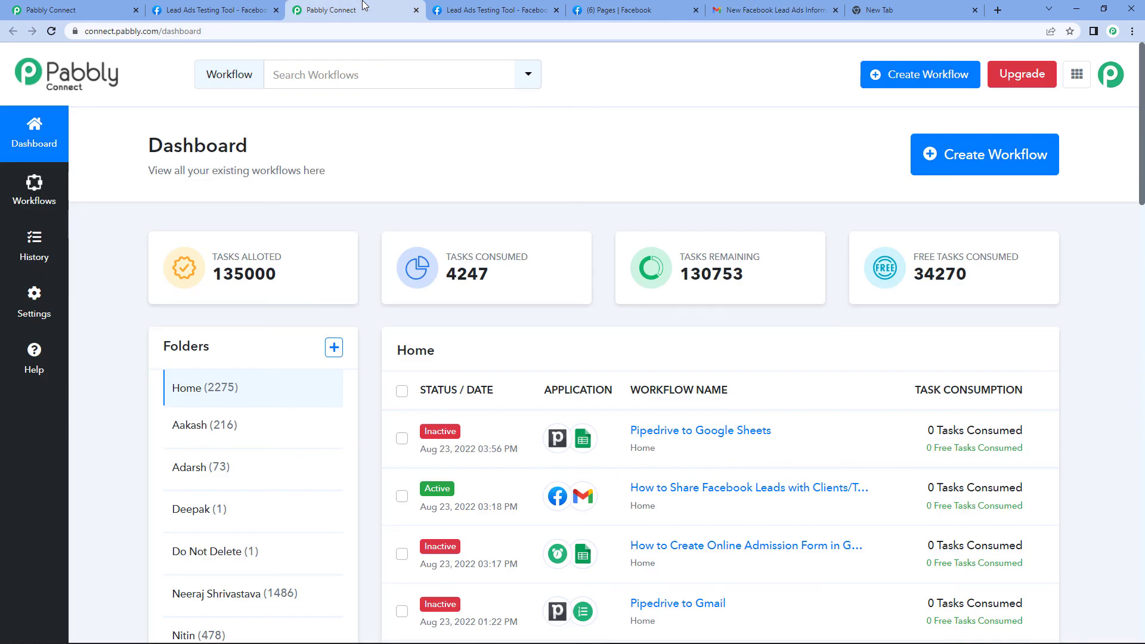
pyautogui.click(84, 10)
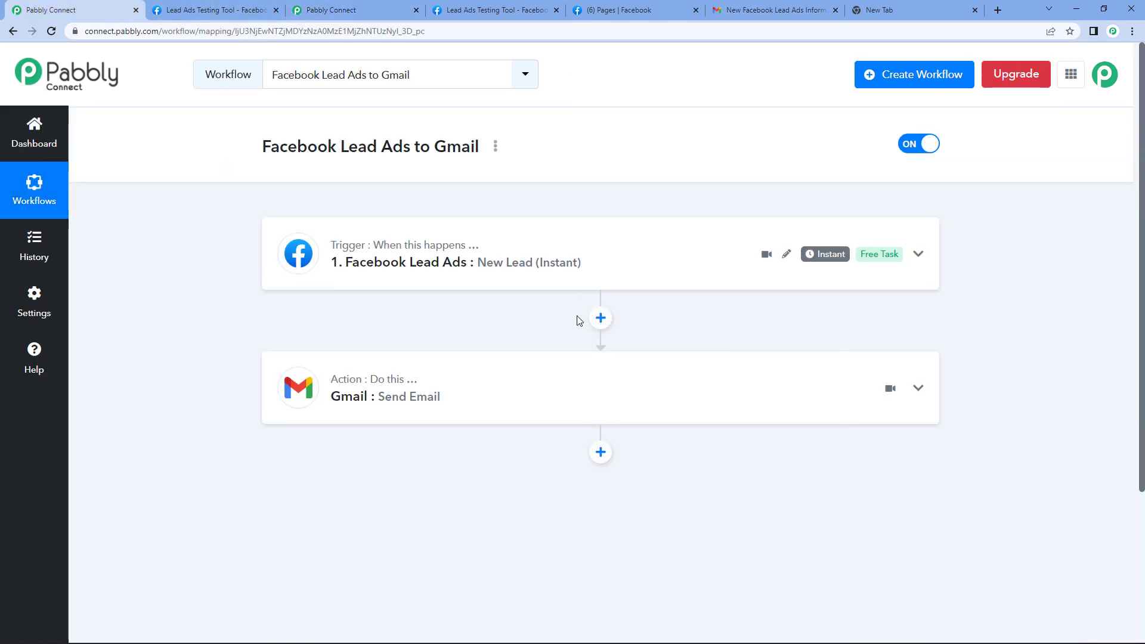